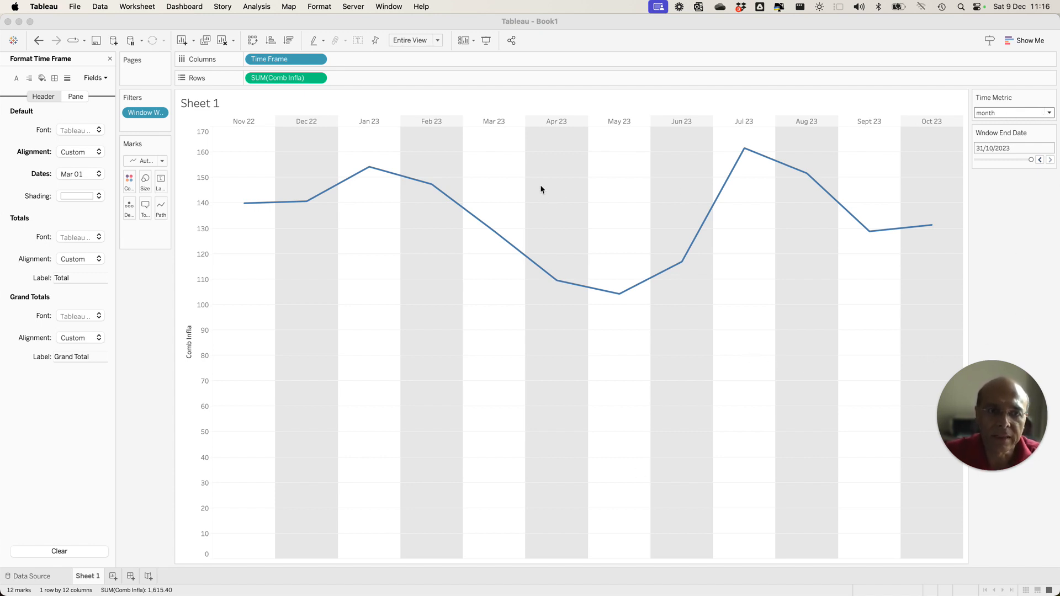
# Switch the Time Metric parameter to quarter, to year and back to quarter to compare the chart's date headers.
pyautogui.click(1052, 113)
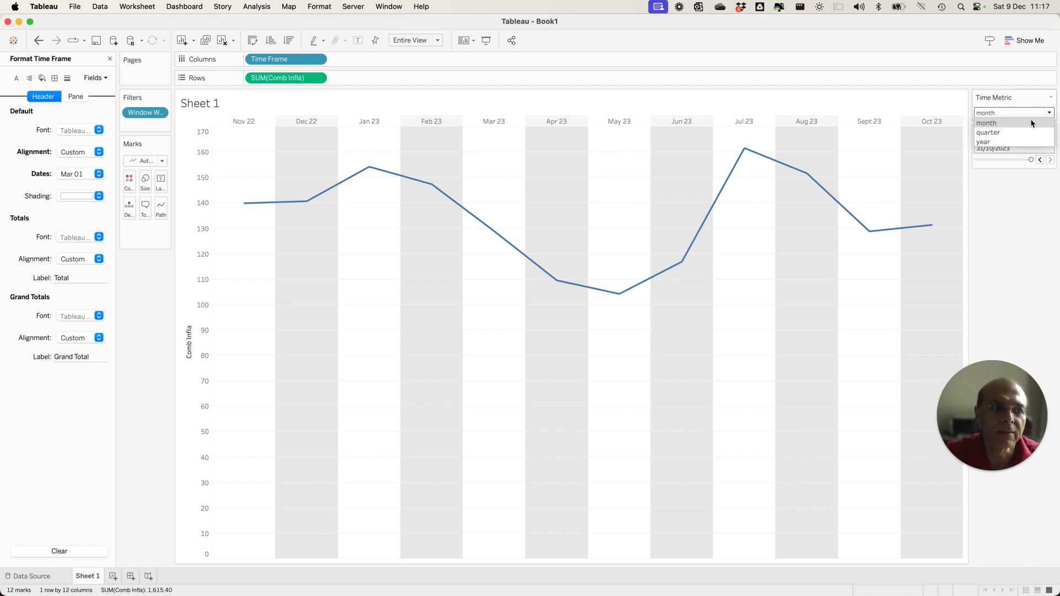
pyautogui.click(997, 133)
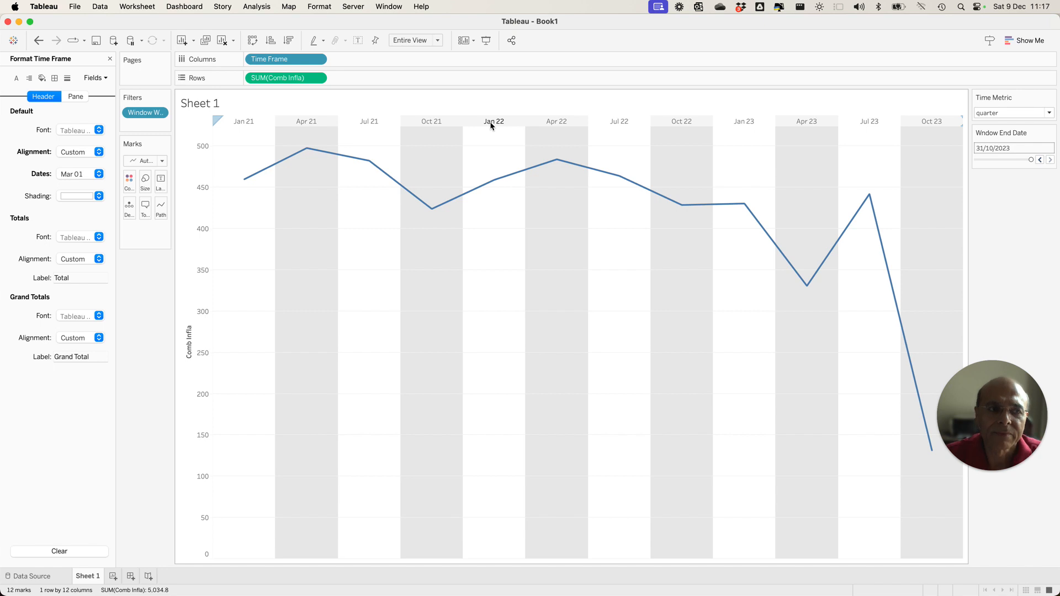
pyautogui.click(992, 113)
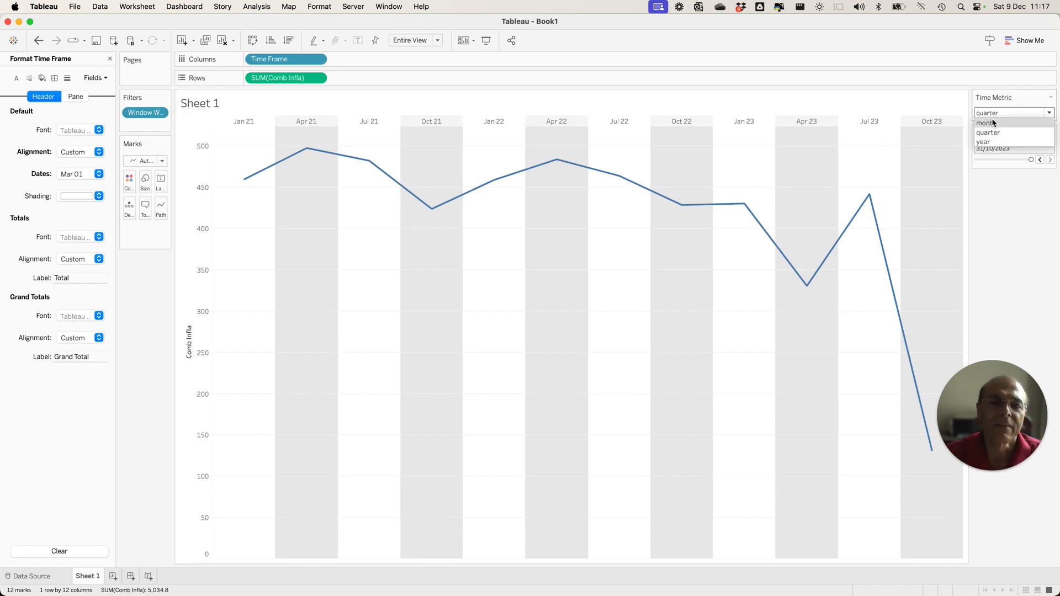
pyautogui.click(501, 128)
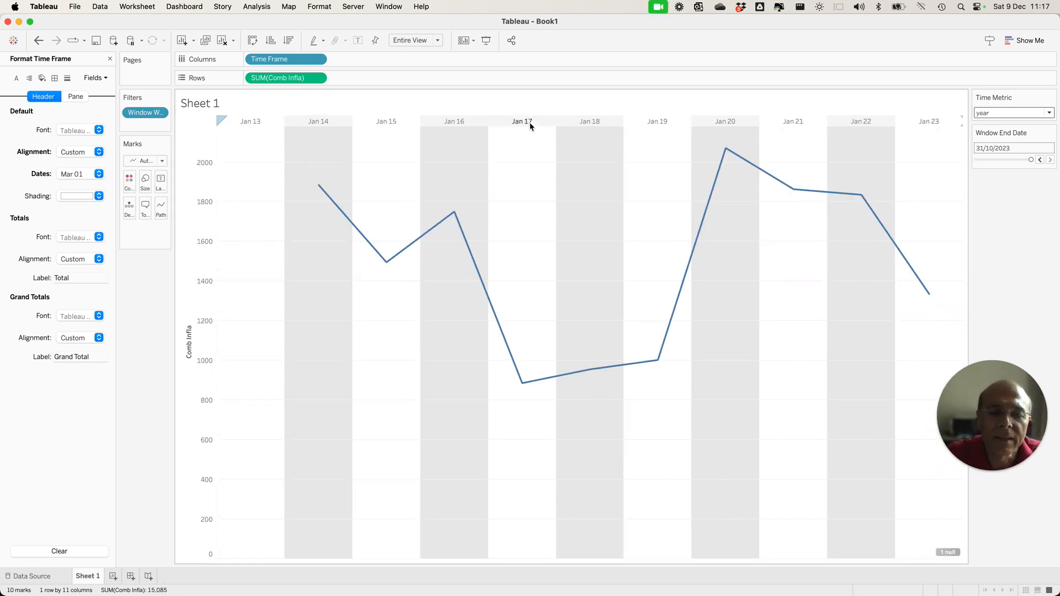
pyautogui.click(982, 115)
pyautogui.click(936, 132)
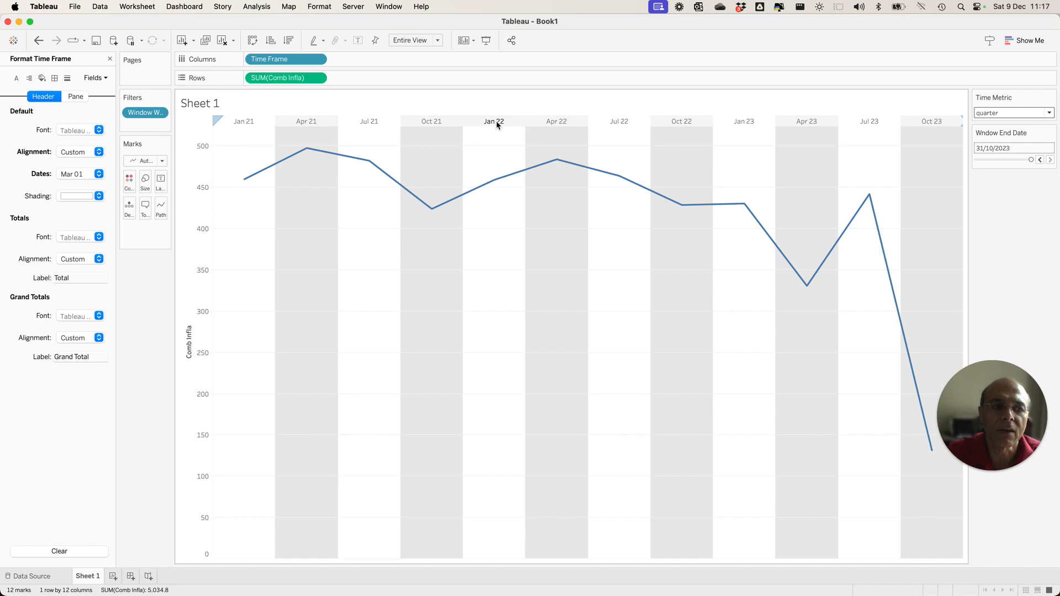
pyautogui.moveTo(498, 180)
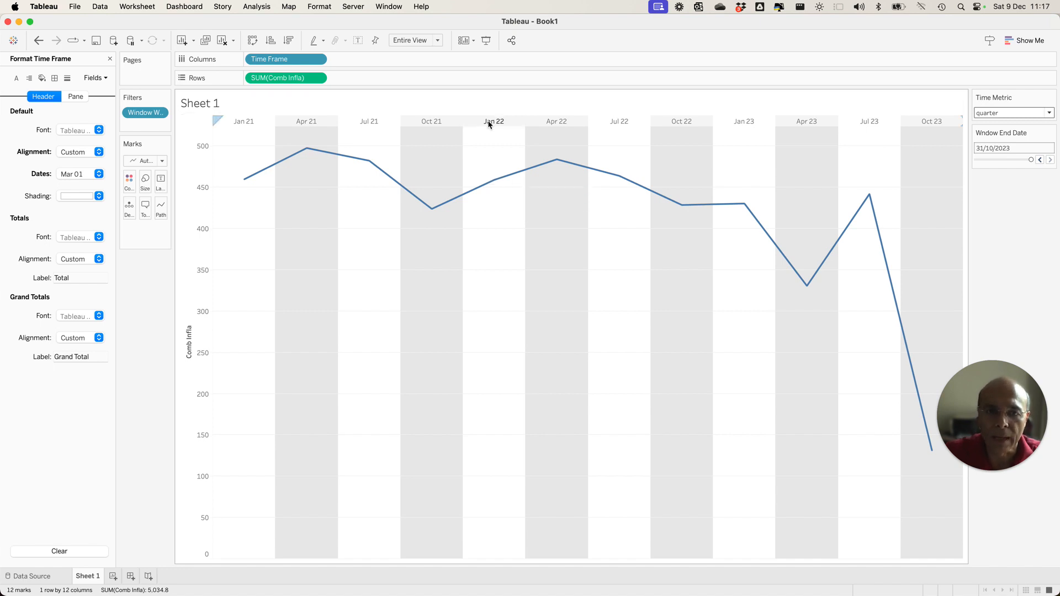
# Examine the custom date format applied to the Time Frame headers and close the formatting settings.
pyautogui.rightClick(491, 121)
pyautogui.click(509, 164)
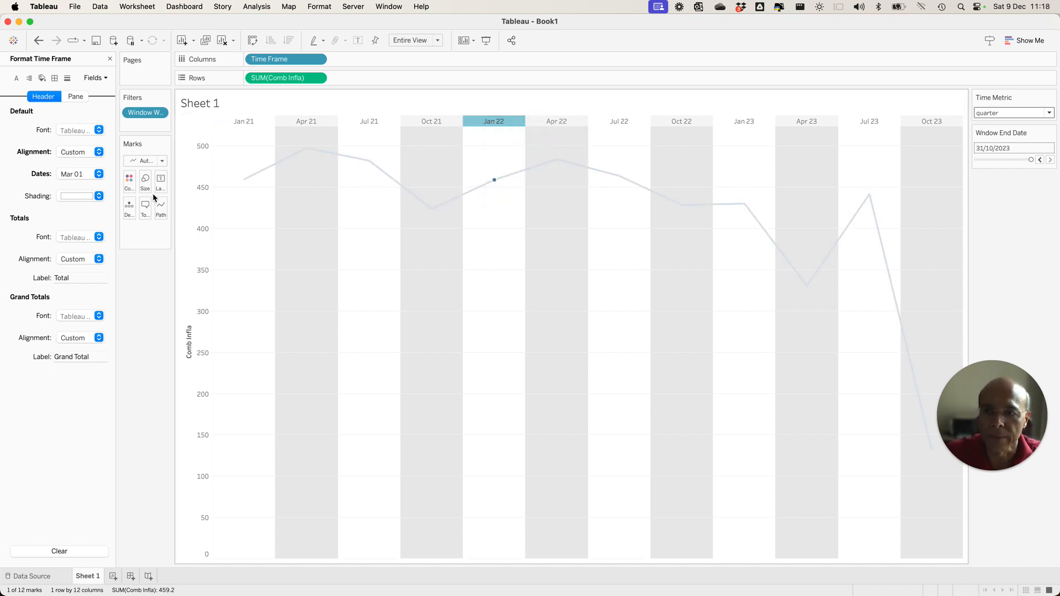
pyautogui.click(99, 175)
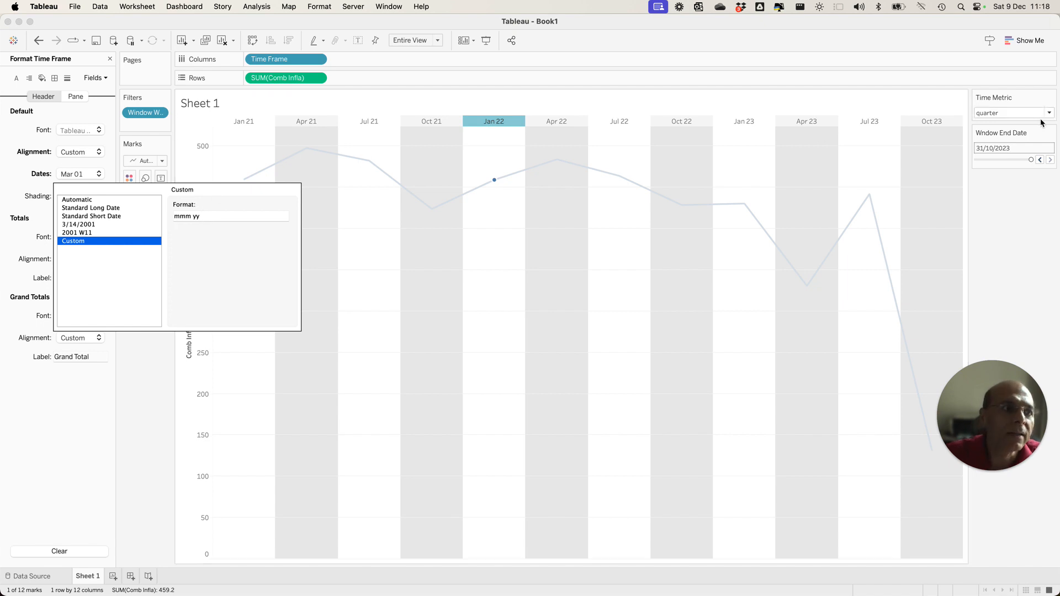
pyautogui.moveTo(203, 216); pyautogui.dragTo(151, 217)
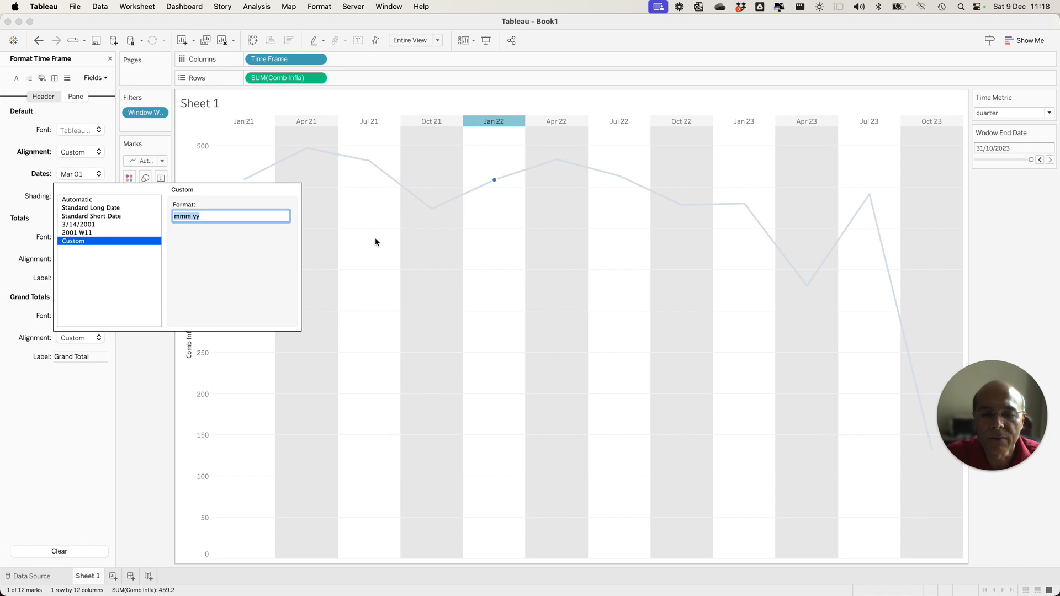
pyautogui.click(1026, 278)
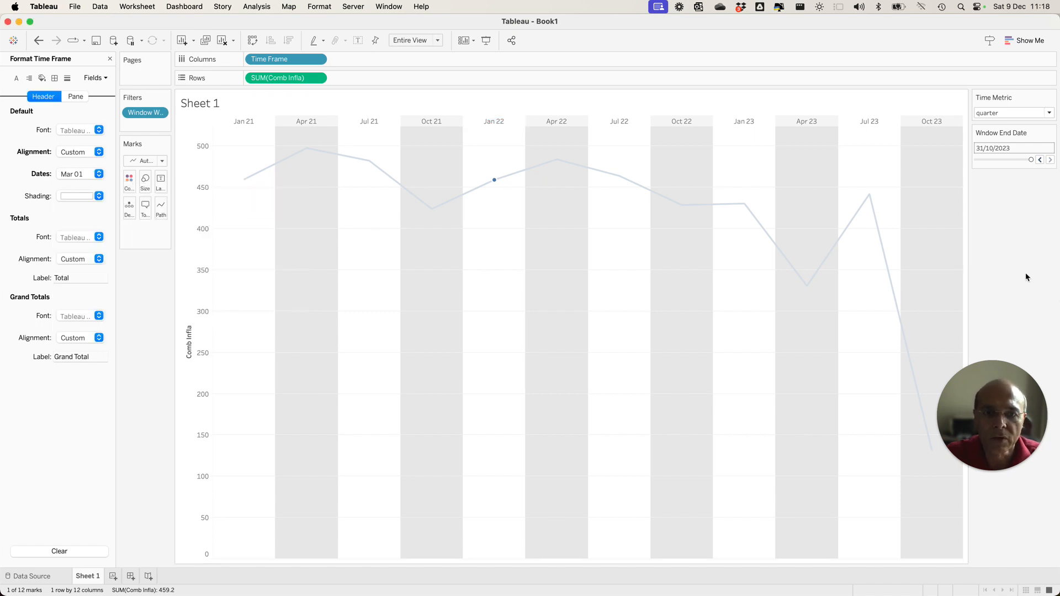
pyautogui.click(110, 59)
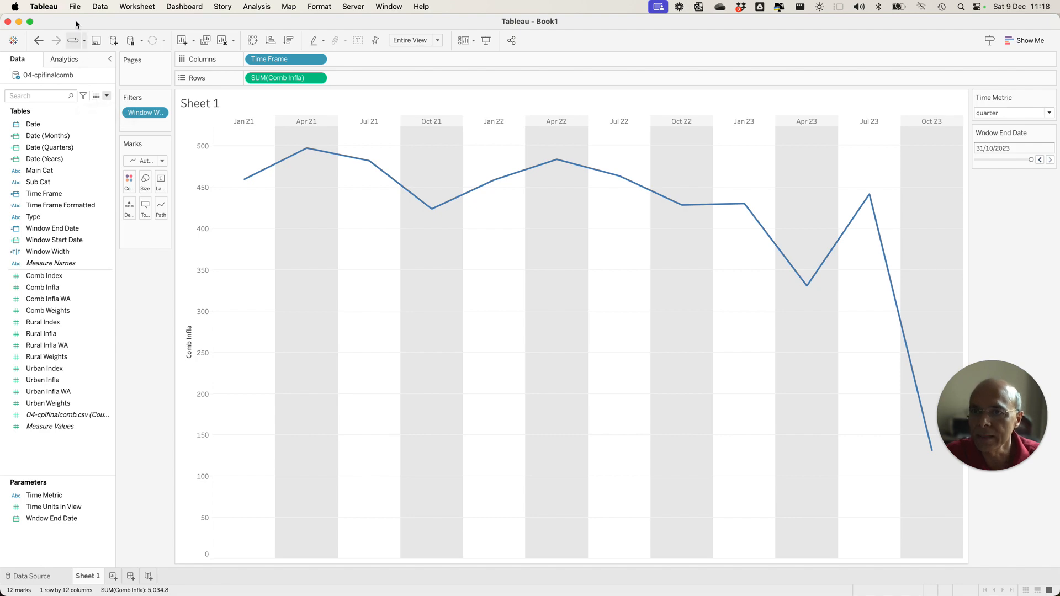
# Switch from Book1 to the Book2 workbook and review its data source before returning to Sheet 1.
pyautogui.moveTo(409, 27); pyautogui.dragTo(182, 595)
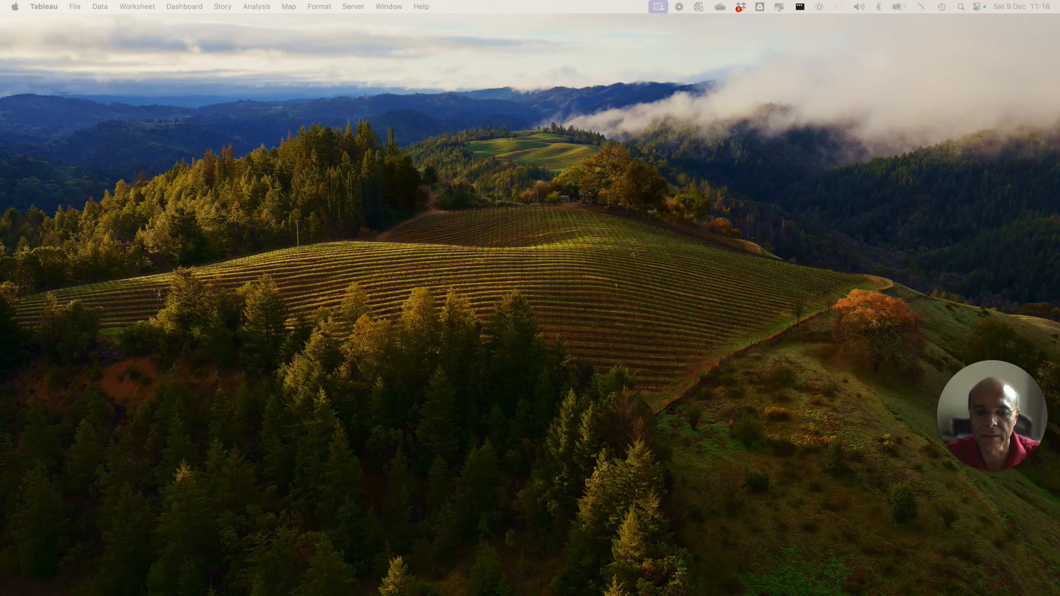
pyautogui.moveTo(1, 20); pyautogui.dragTo(72, 15)
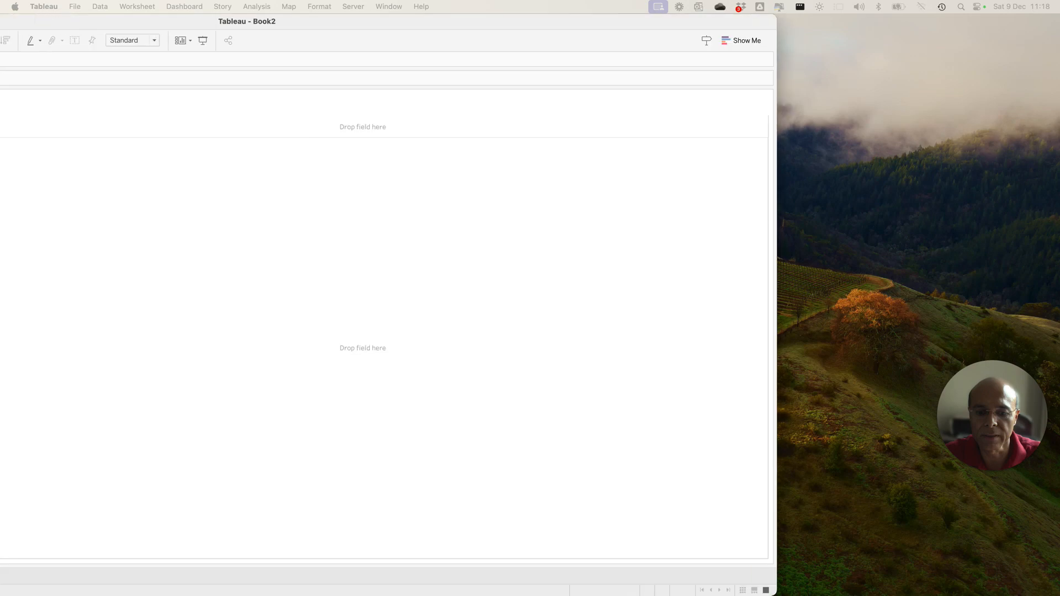
pyautogui.click(307, 31)
pyautogui.press('F11')
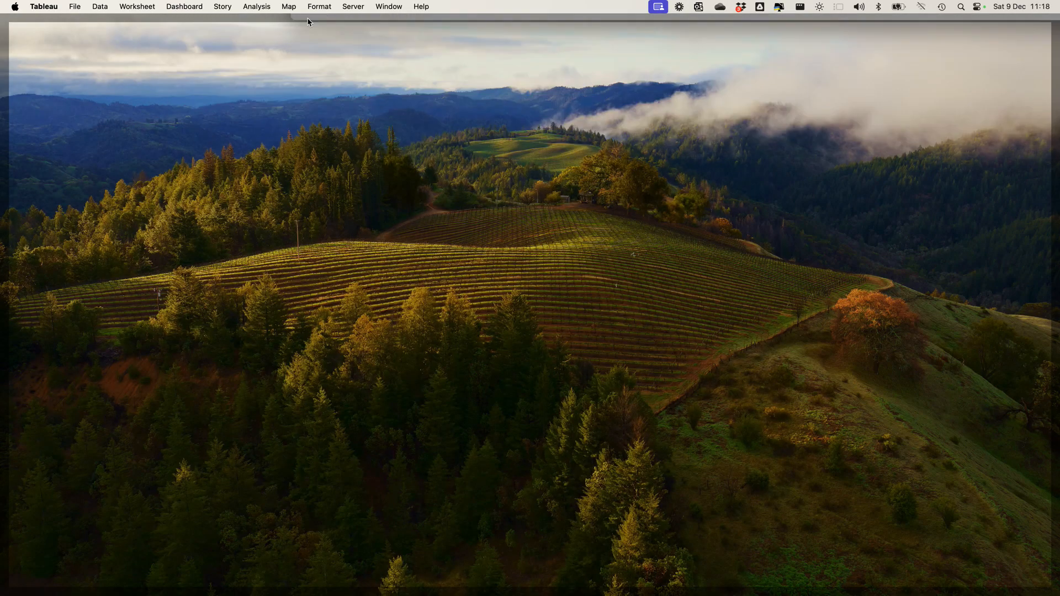
pyautogui.click(308, 21)
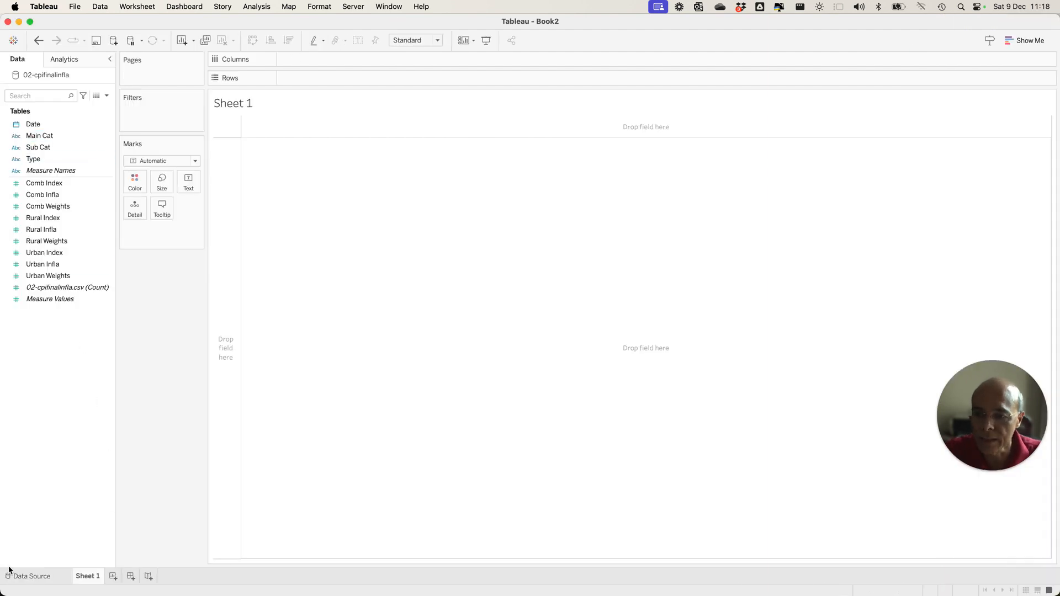
pyautogui.click(53, 578)
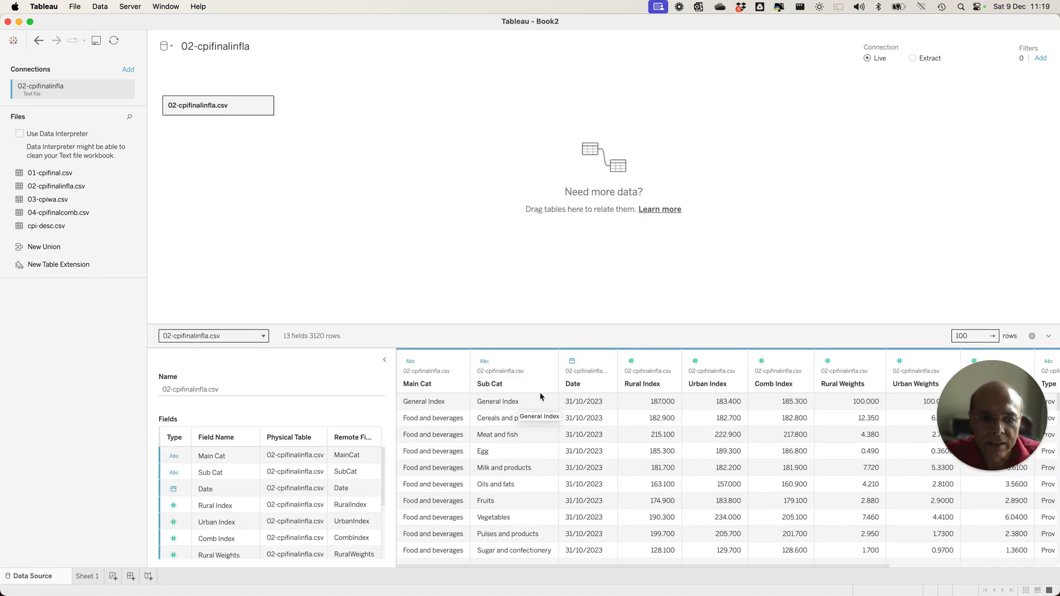
pyautogui.click(88, 577)
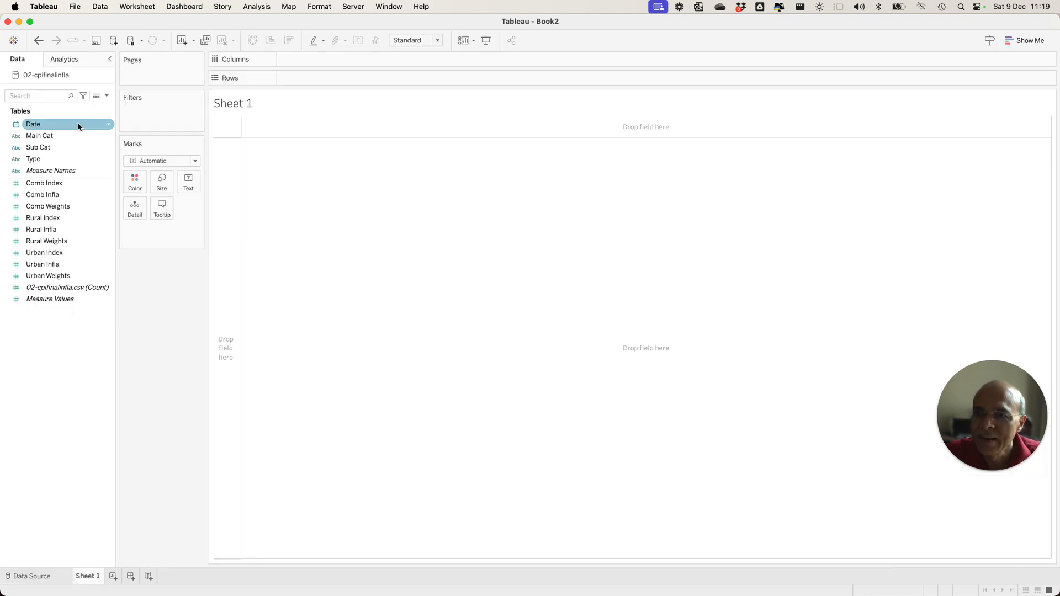
# Create a custom date from the Date field with Years as the detail, named Date (Years).
pyautogui.click(108, 127)
pyautogui.moveTo(160, 186)
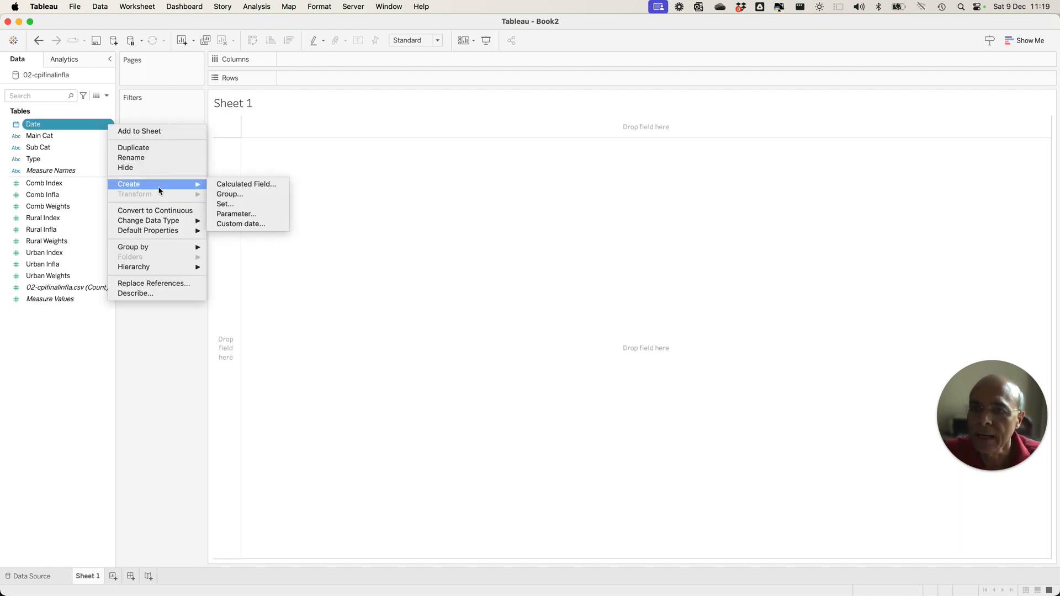
pyautogui.click(243, 224)
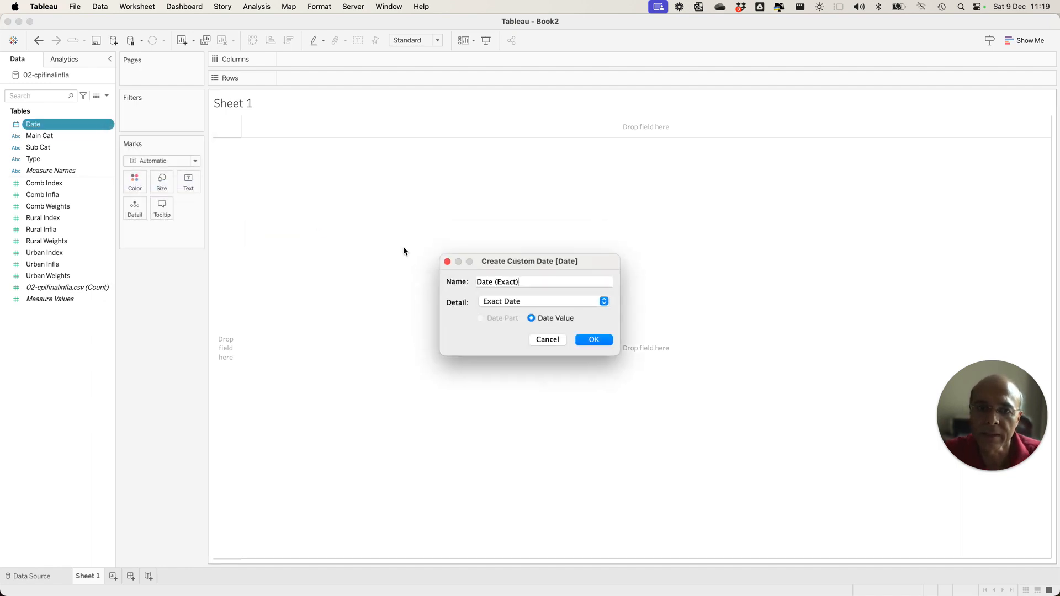
pyautogui.click(544, 299)
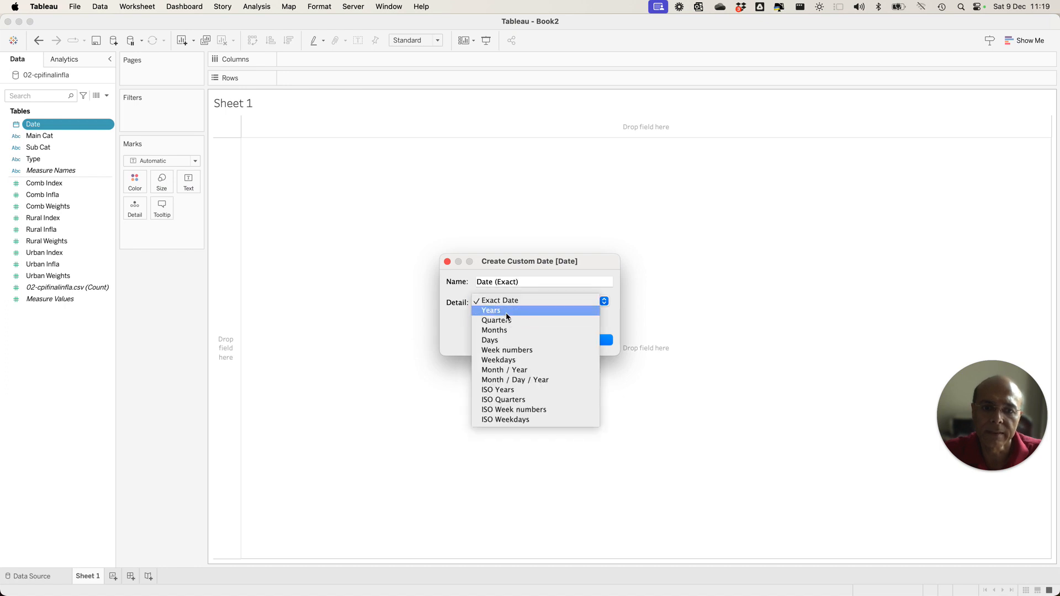
pyautogui.click(547, 310)
pyautogui.click(593, 340)
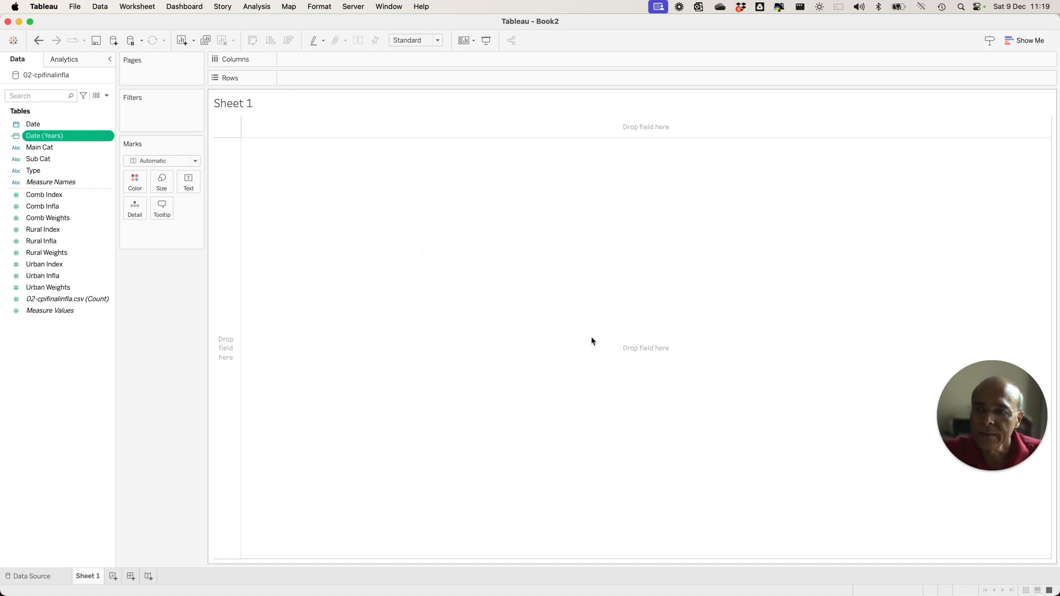
# Create a custom date from the Date field with Quarters as the detail, named Date (Quarters).
pyautogui.click(107, 127)
pyautogui.moveTo(172, 222)
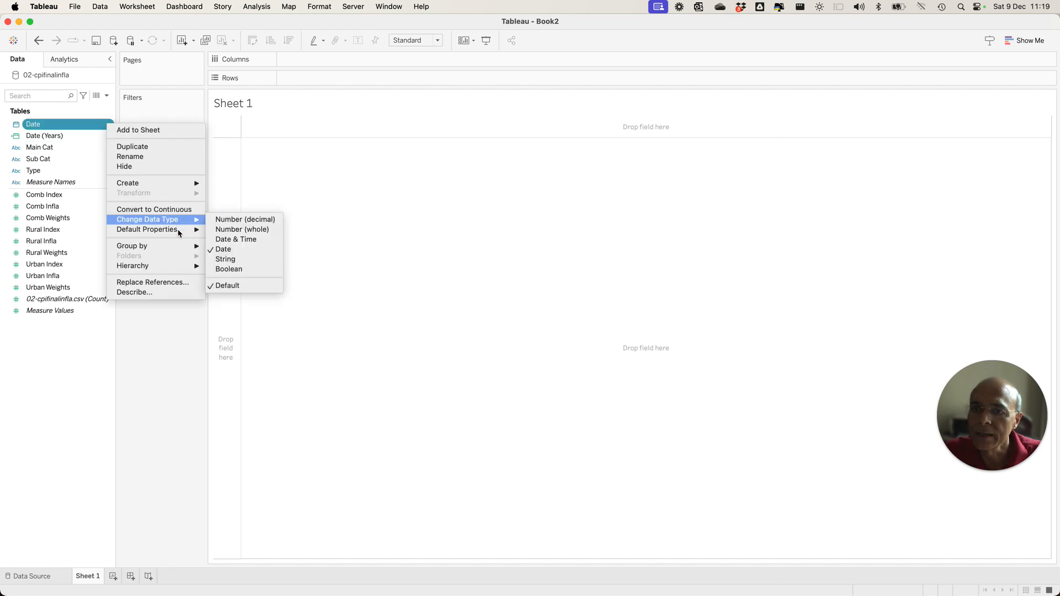
pyautogui.moveTo(189, 189)
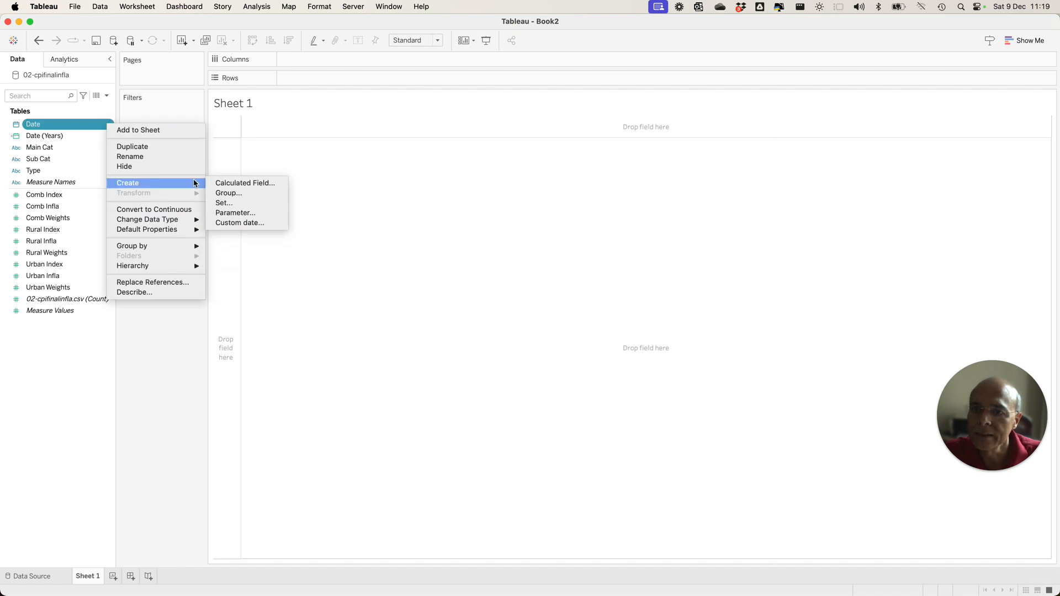
pyautogui.click(242, 223)
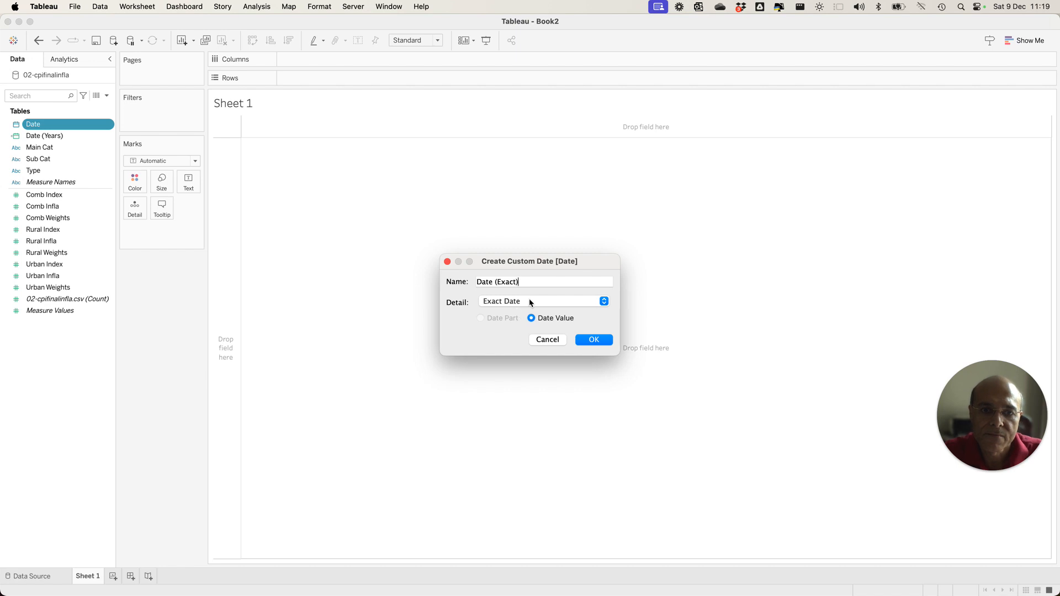
pyautogui.click(531, 302)
pyautogui.click(529, 322)
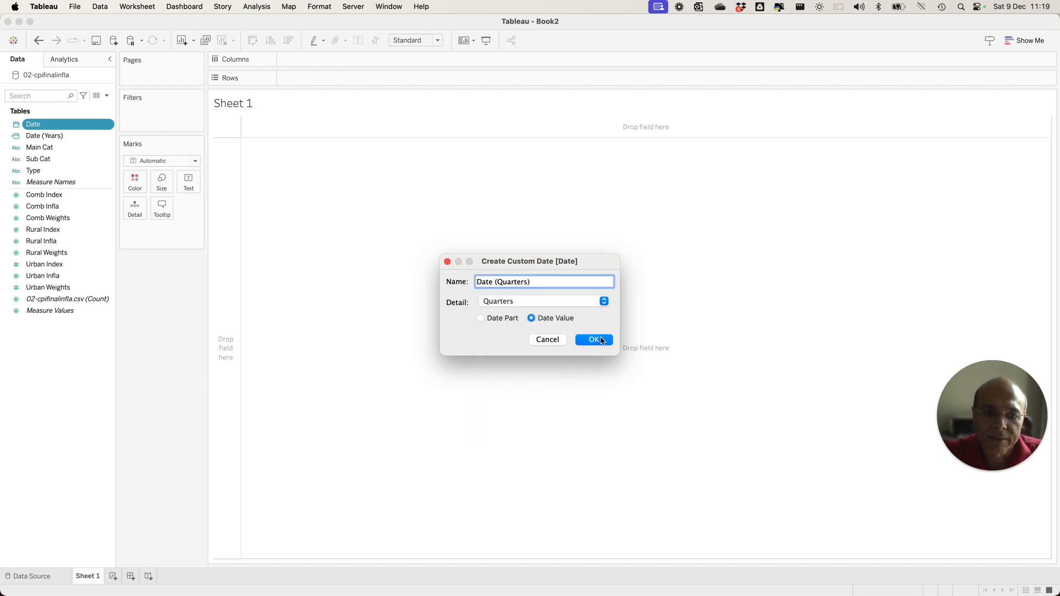
pyautogui.click(601, 341)
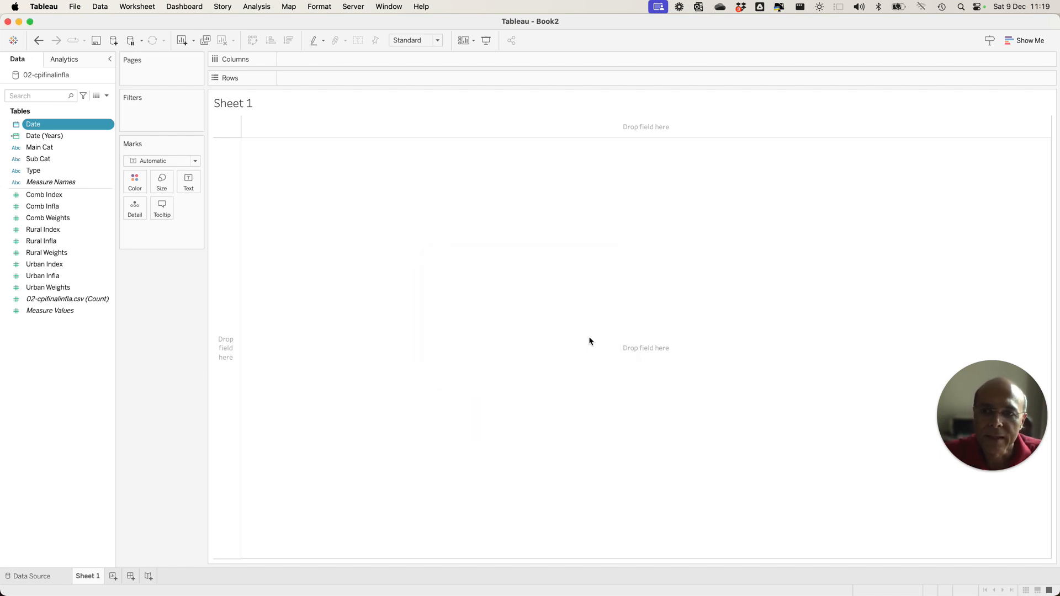
# Create a custom date from the Date field with Months as the detail, named Date (Months).
pyautogui.click(110, 126)
pyautogui.moveTo(160, 182)
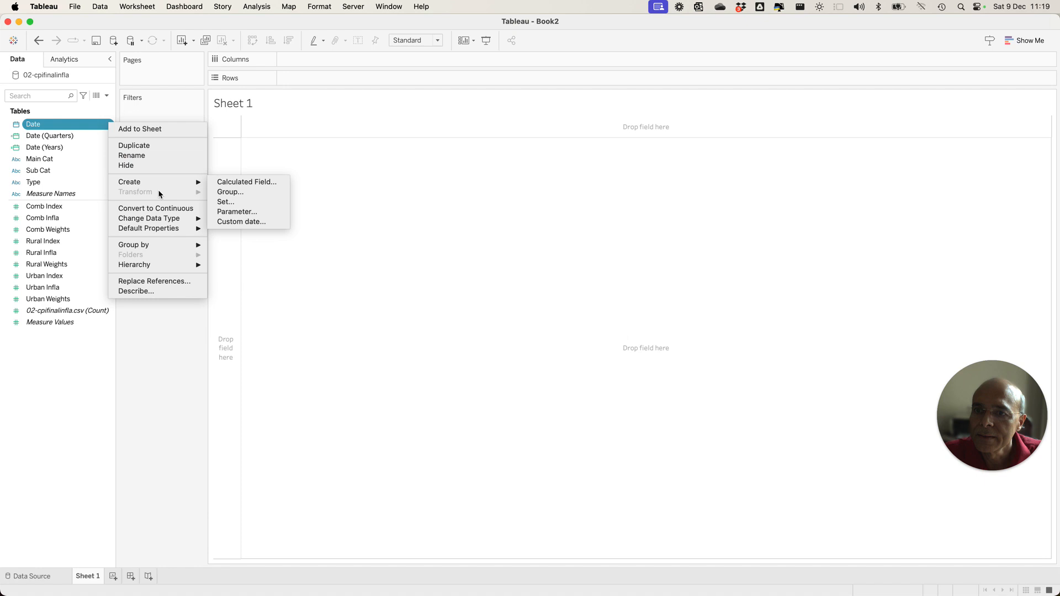
pyautogui.click(246, 221)
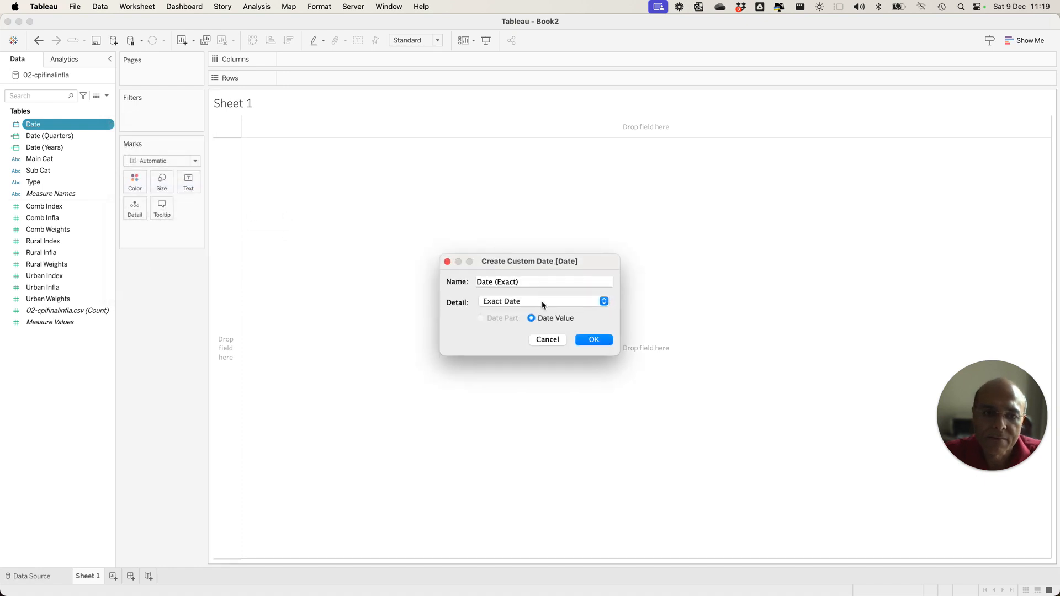
pyautogui.click(542, 302)
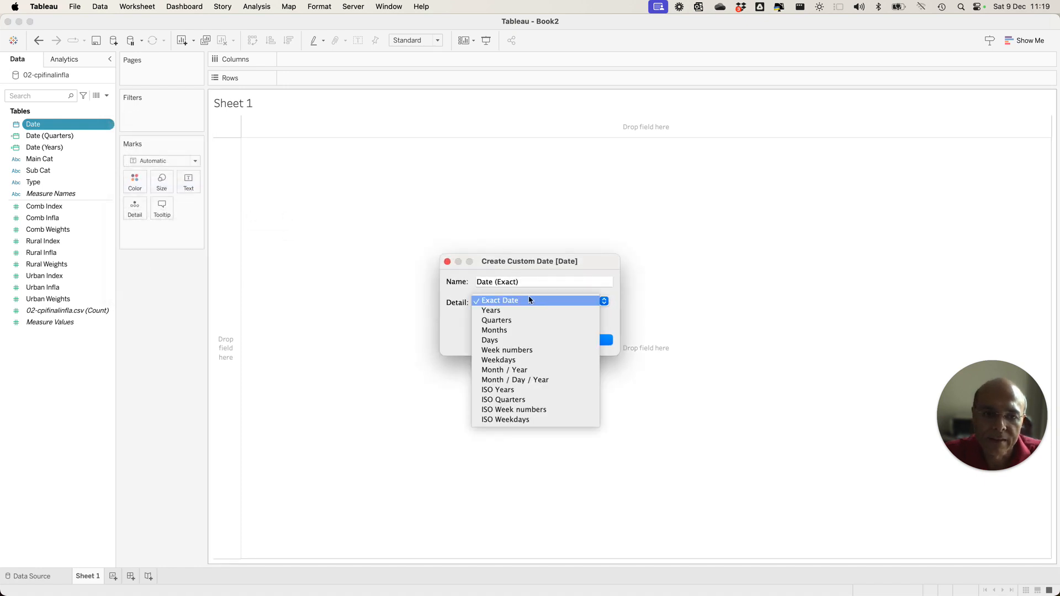
pyautogui.click(504, 311)
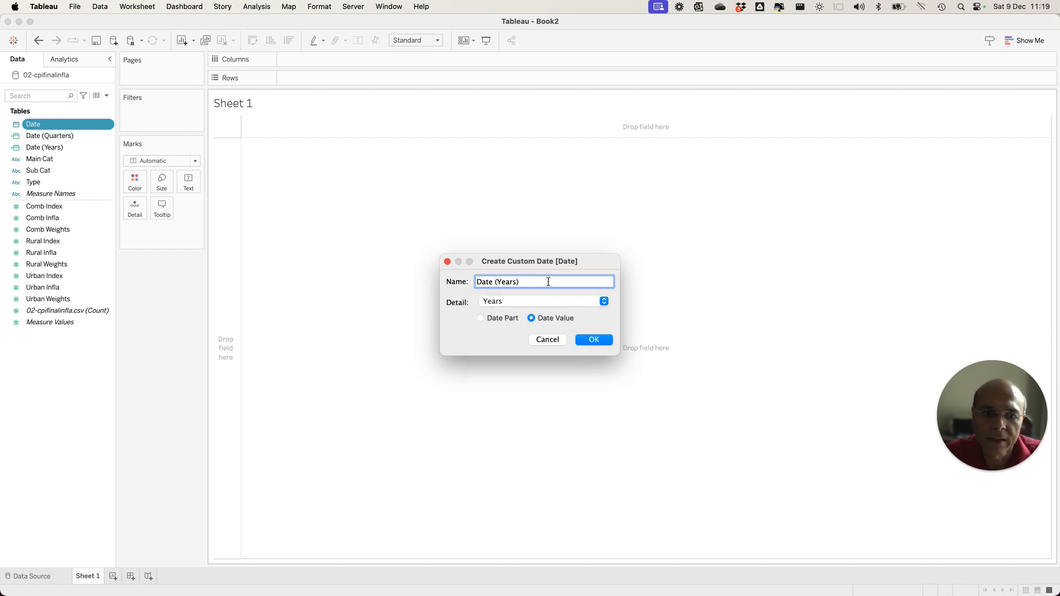
pyautogui.click(538, 302)
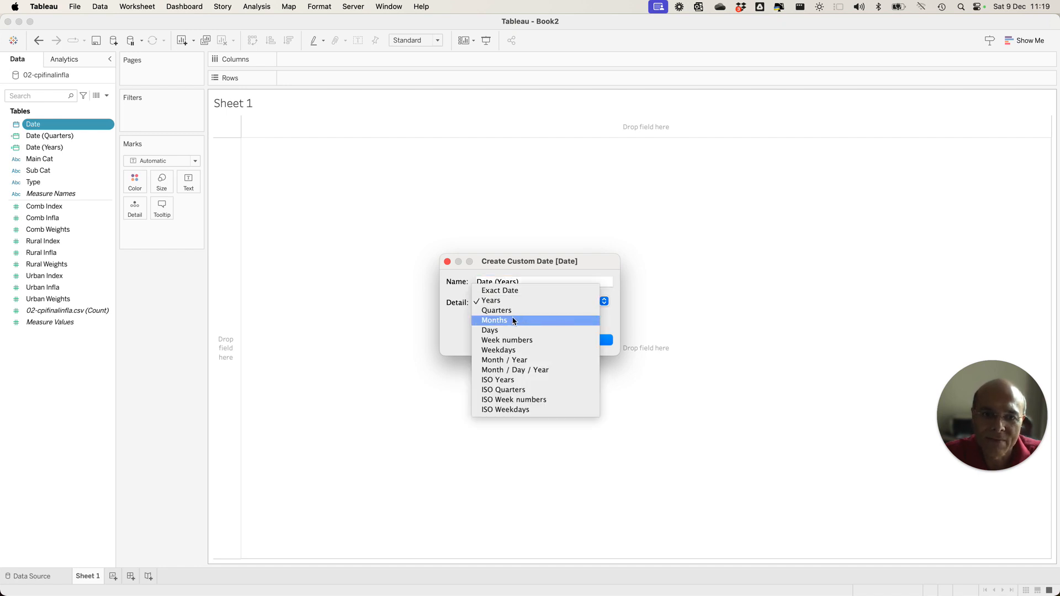
pyautogui.click(514, 321)
pyautogui.click(590, 339)
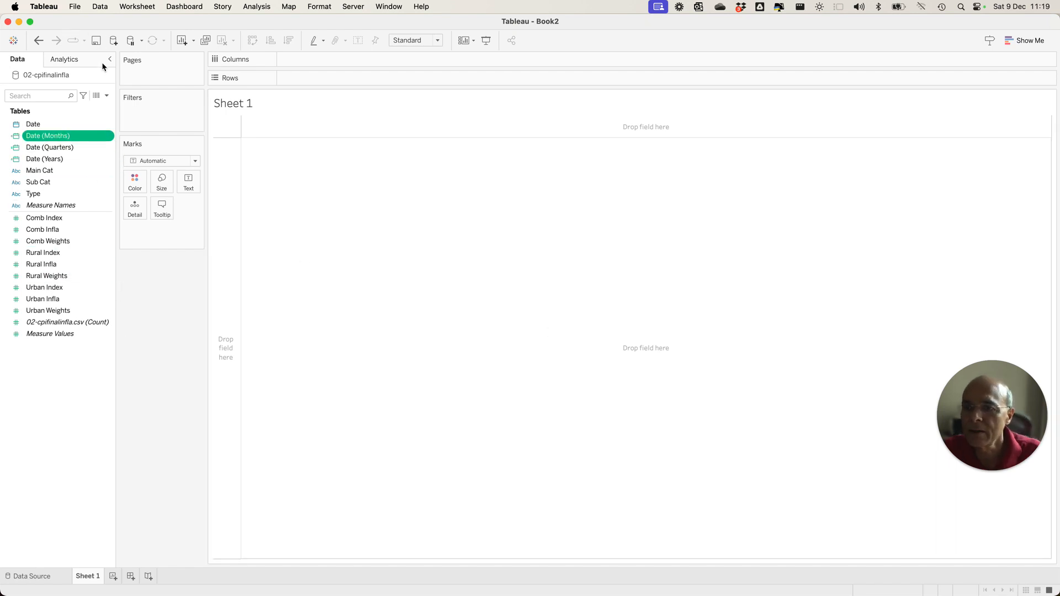
# Start a new parameter named Time Metric with the String data type.
pyautogui.click(106, 96)
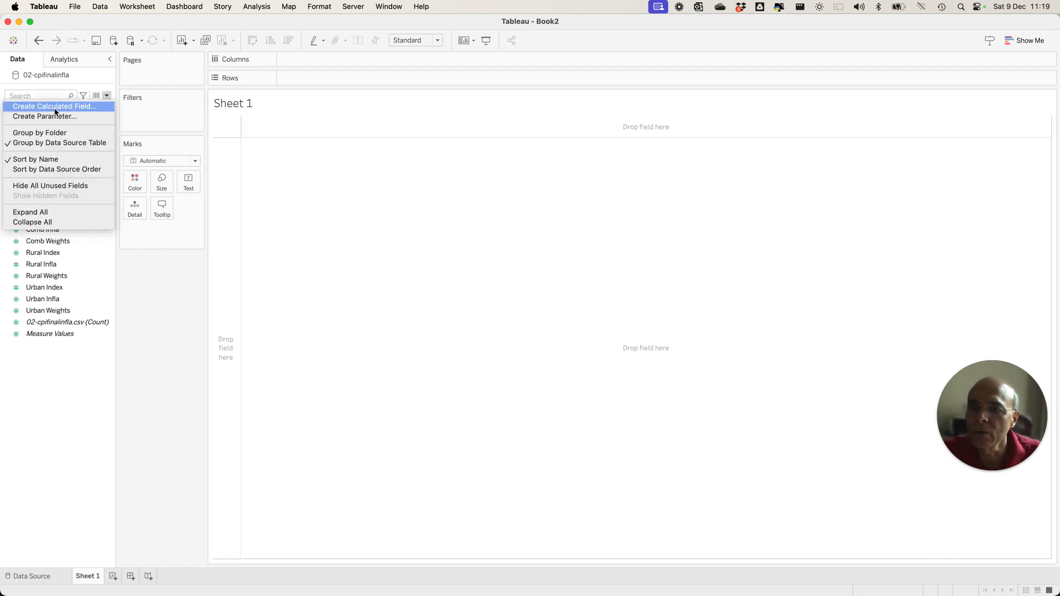
pyautogui.click(339, 195)
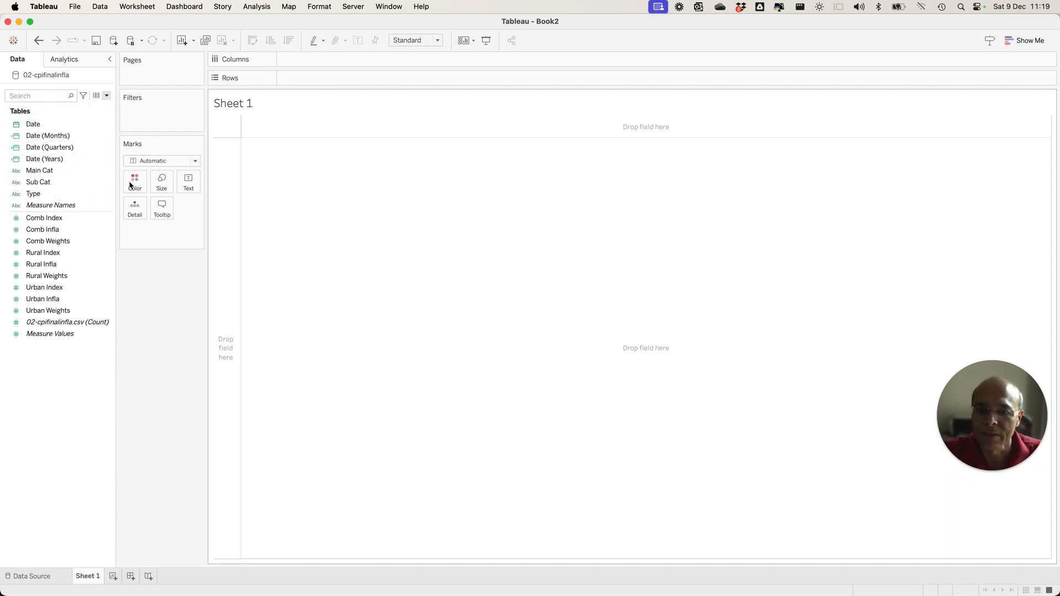
pyautogui.click(107, 95)
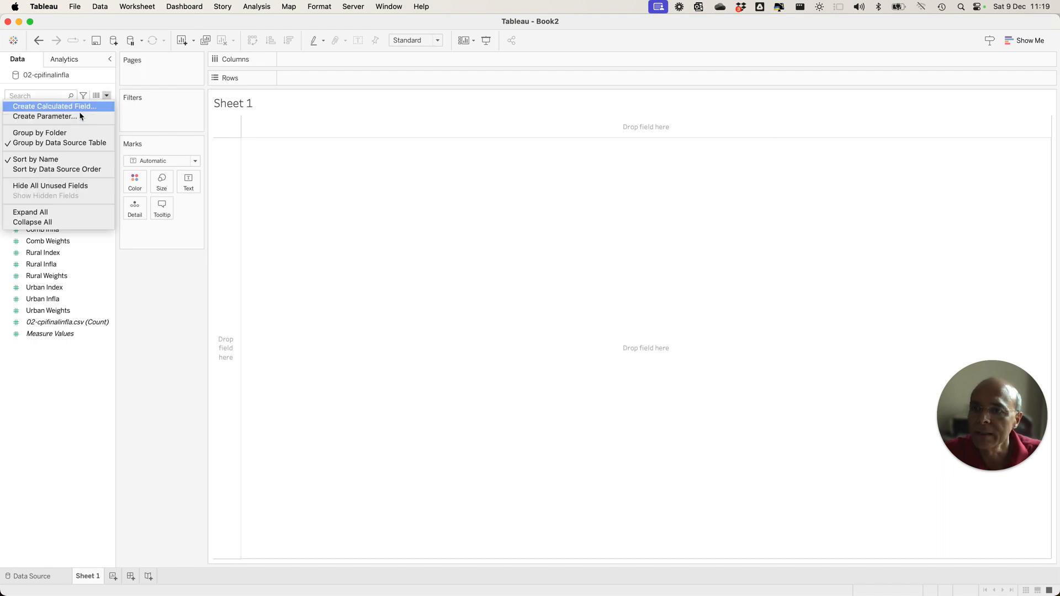
pyautogui.click(78, 115)
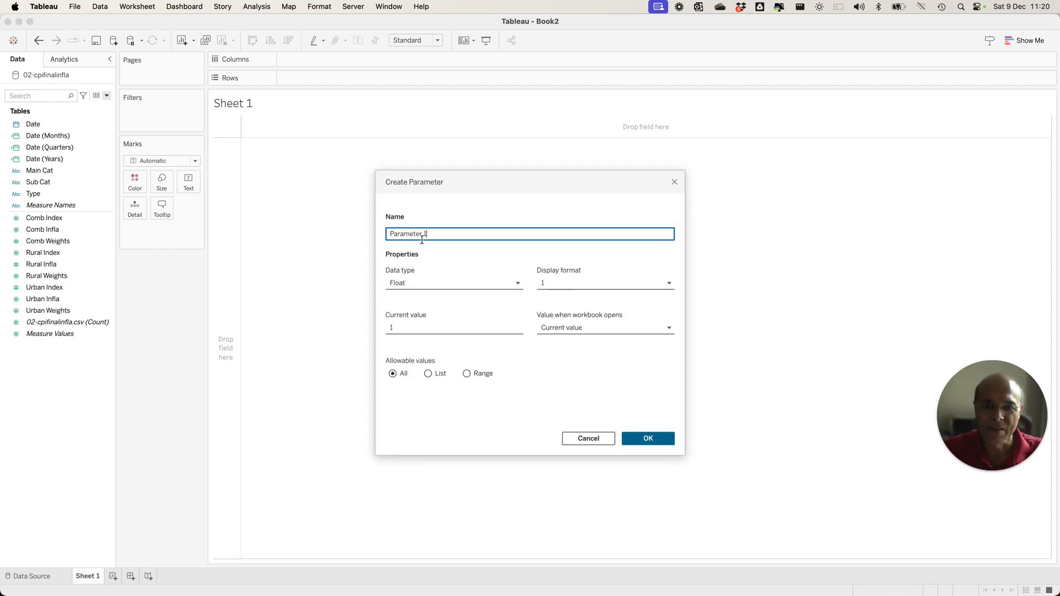
pyautogui.write('Time Metric')
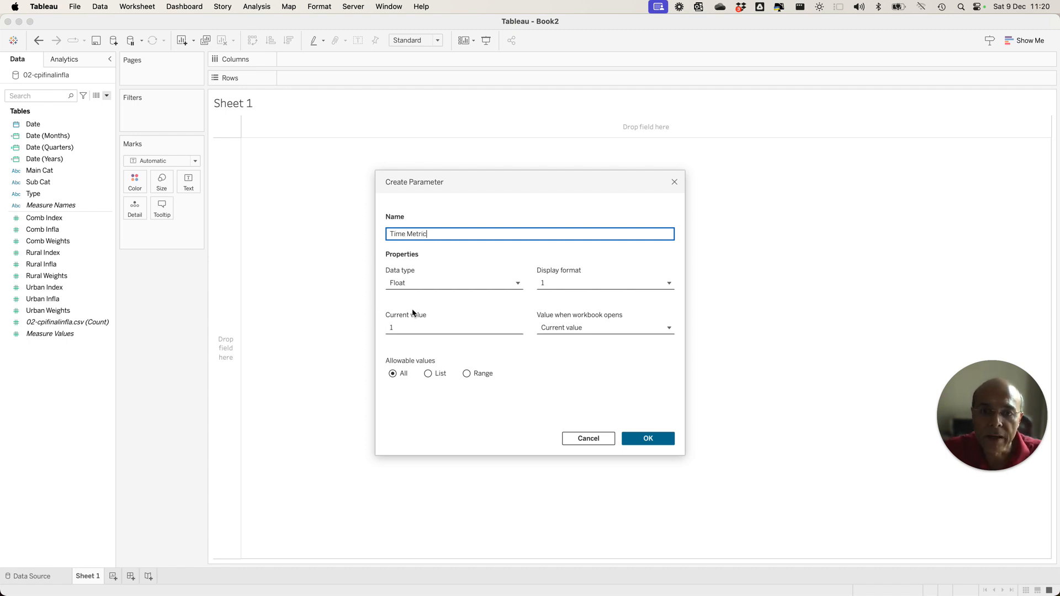
pyautogui.click(414, 283)
pyautogui.click(416, 326)
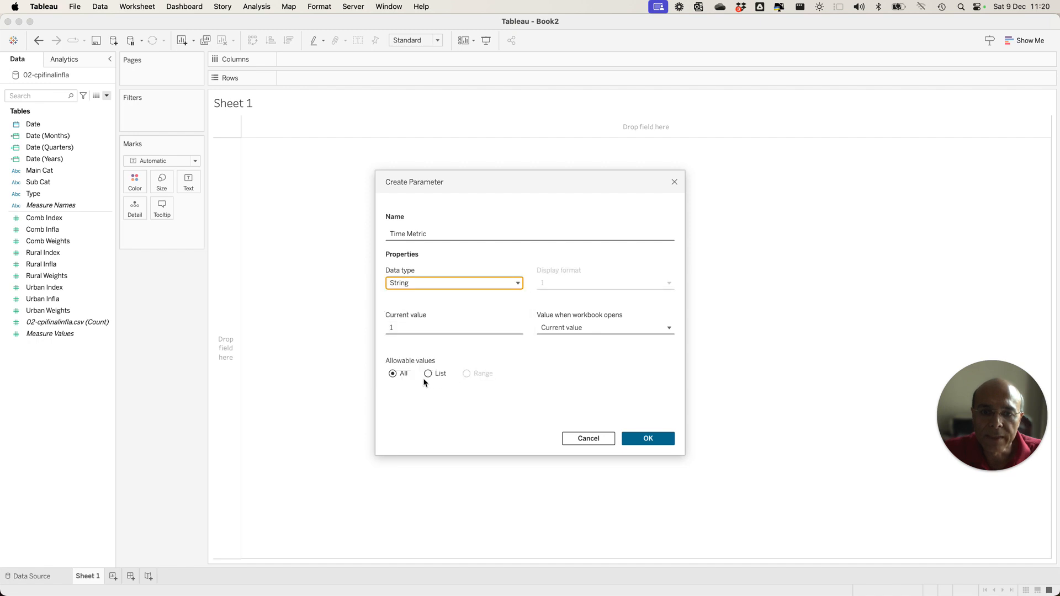
# Restrict the Time Metric parameter to a list of the values month, quarter and year, and create it.
pyautogui.click(429, 374)
pyautogui.click(404, 409)
pyautogui.write('month')
pyautogui.press('Return')
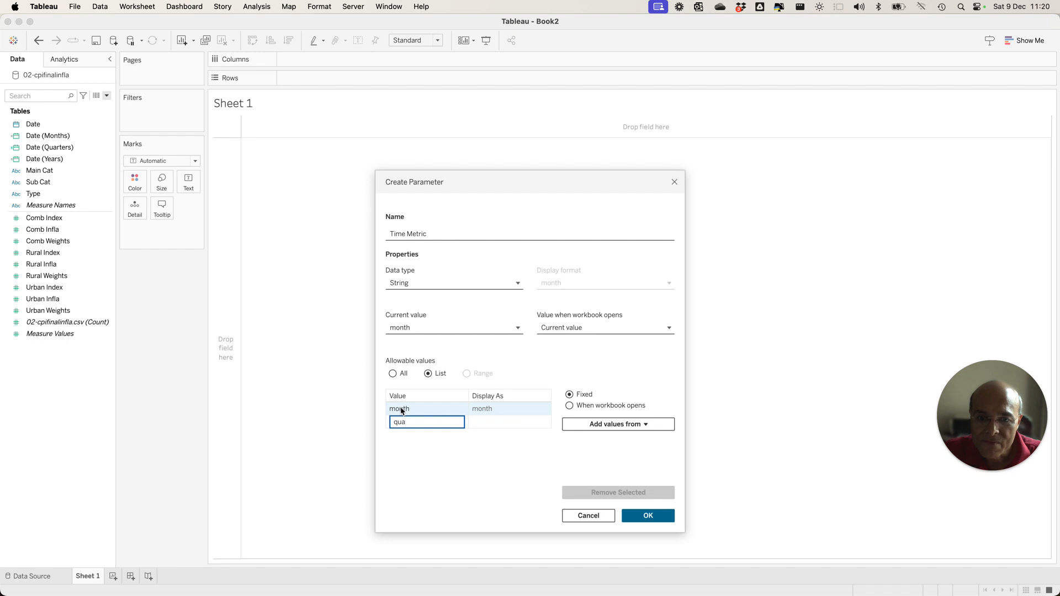
pyautogui.write('quarter')
pyautogui.press('Return')
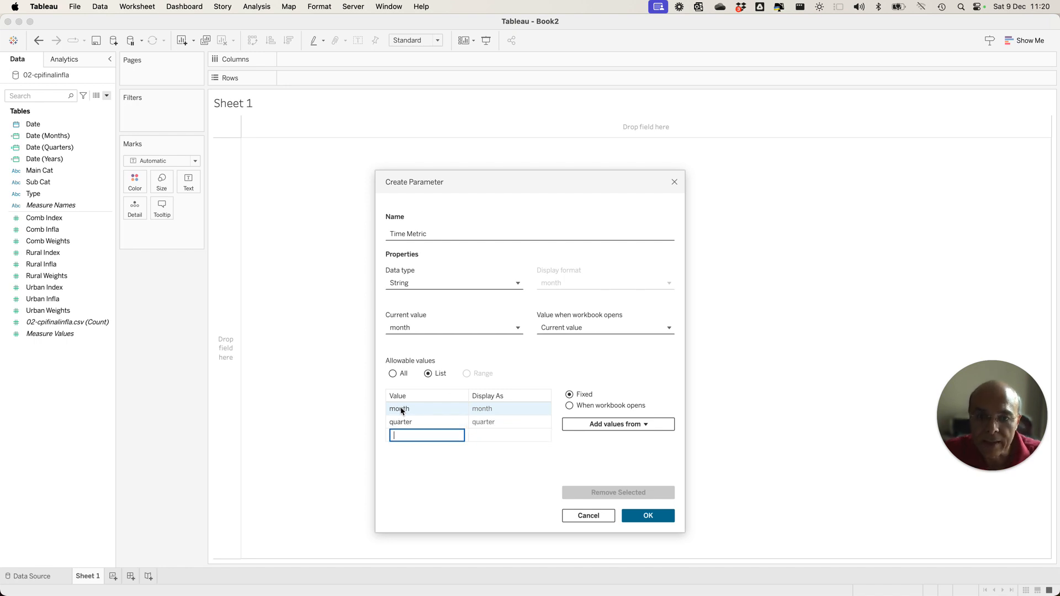
pyautogui.write('year')
pyautogui.press('Return')
pyautogui.click(456, 486)
pyautogui.click(650, 515)
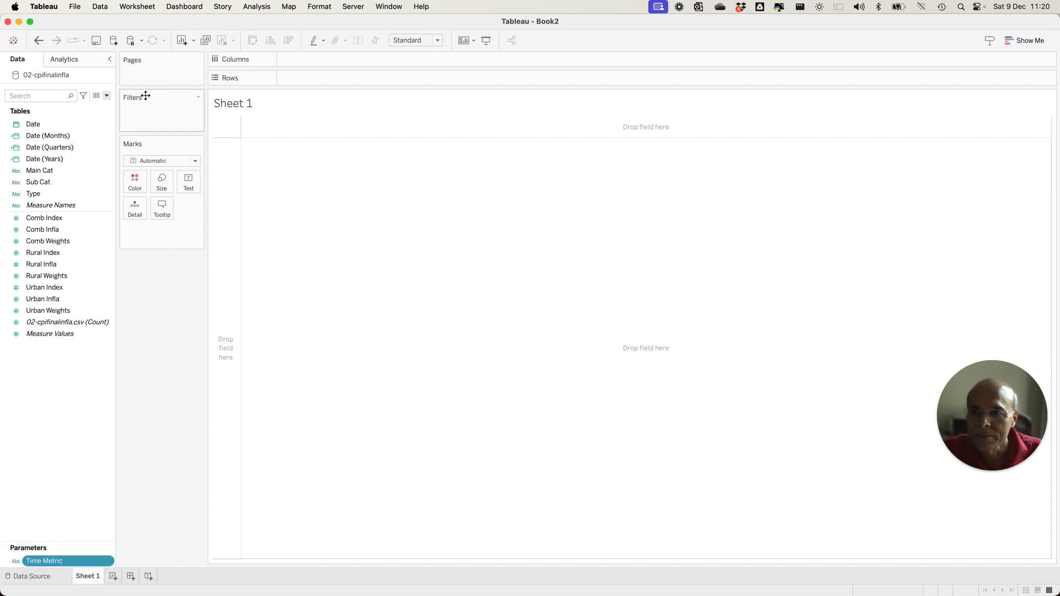
# Create an Integer parameter named Time Units in View with a current value of 12.
pyautogui.click(108, 95)
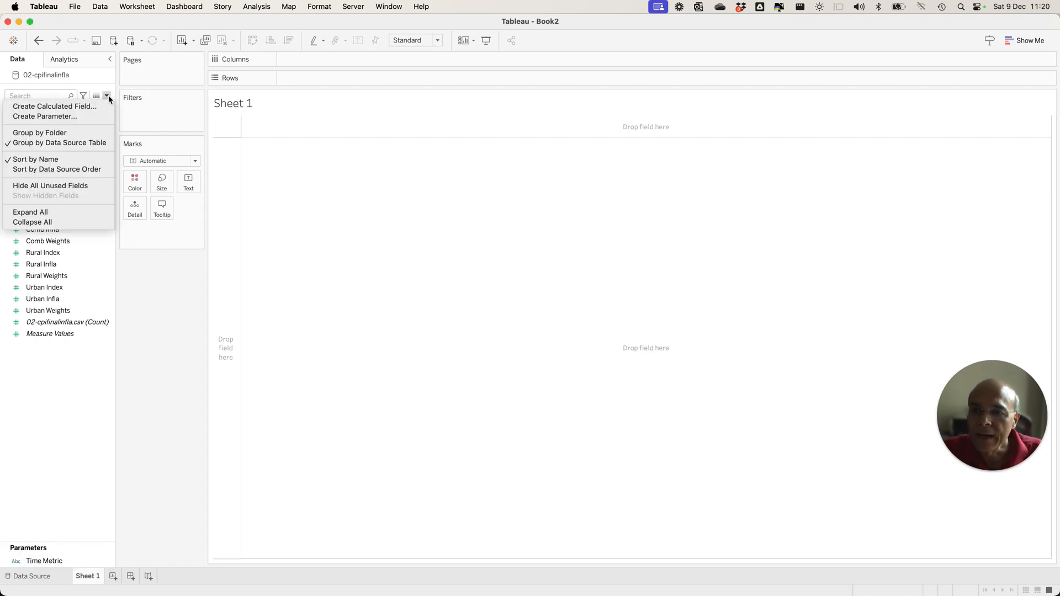
pyautogui.click(74, 117)
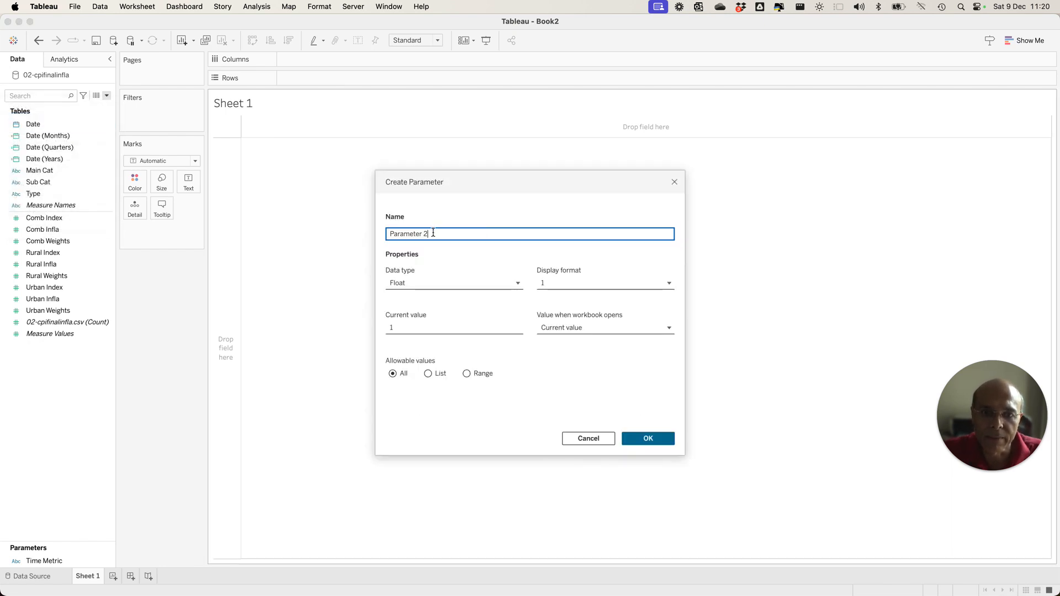
pyautogui.write('Time Units in')
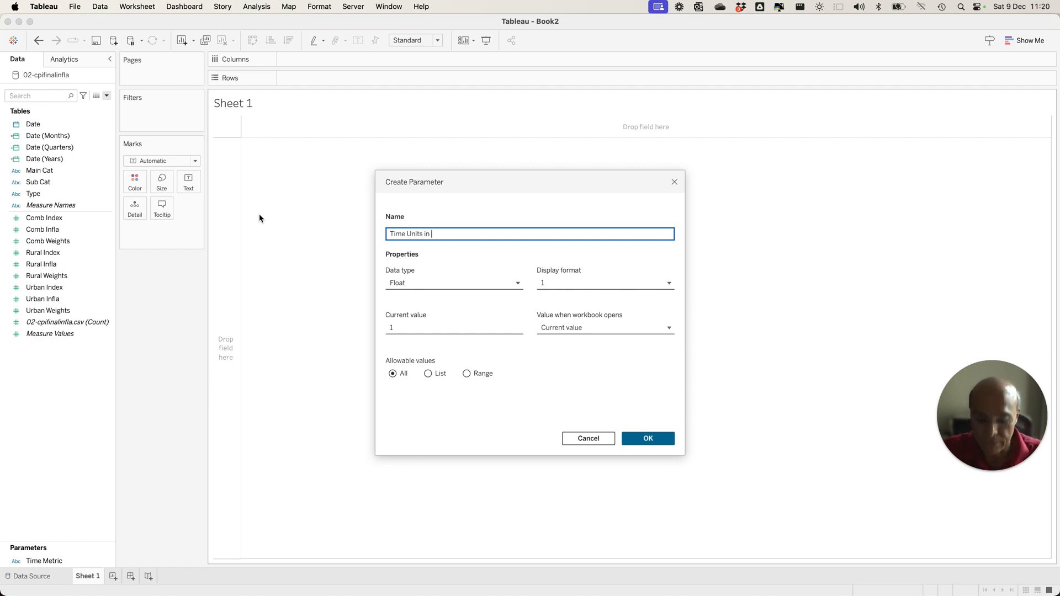
pyautogui.write(' View')
pyautogui.click(409, 284)
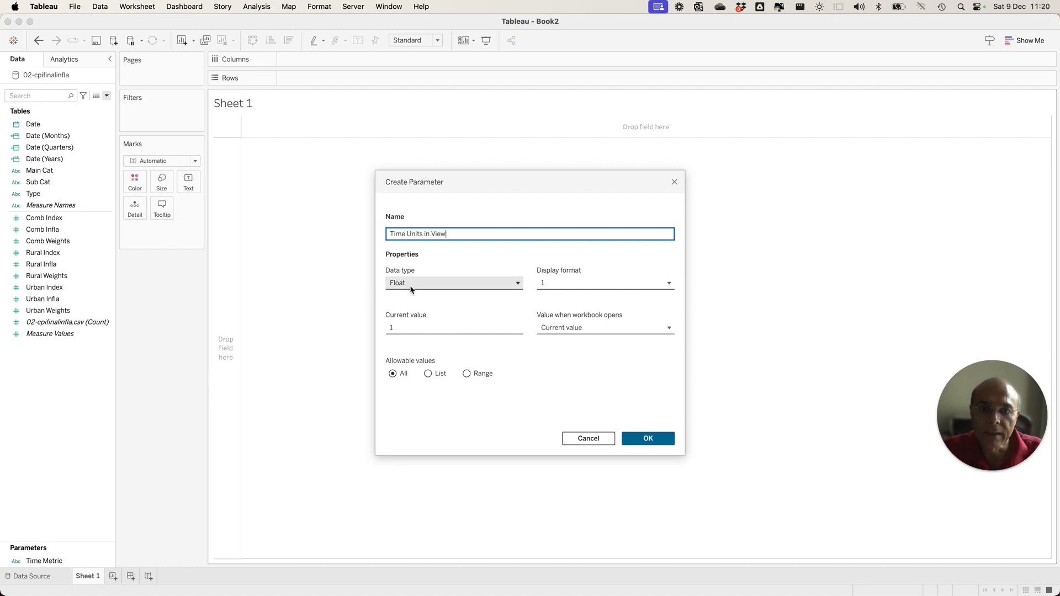
pyautogui.click(411, 313)
pyautogui.click(406, 326)
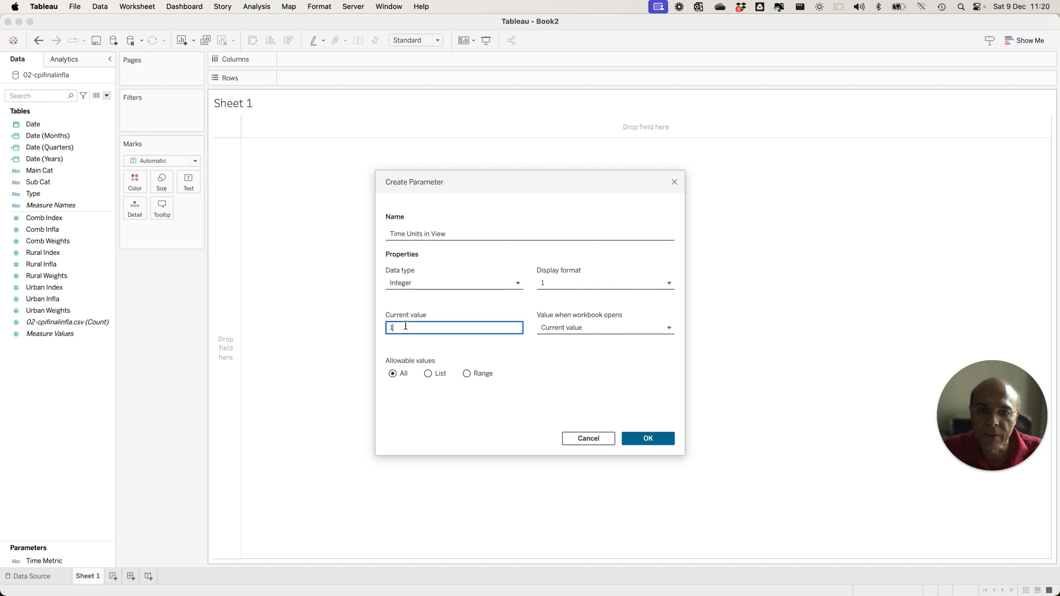
pyautogui.write('2')
pyautogui.click(605, 365)
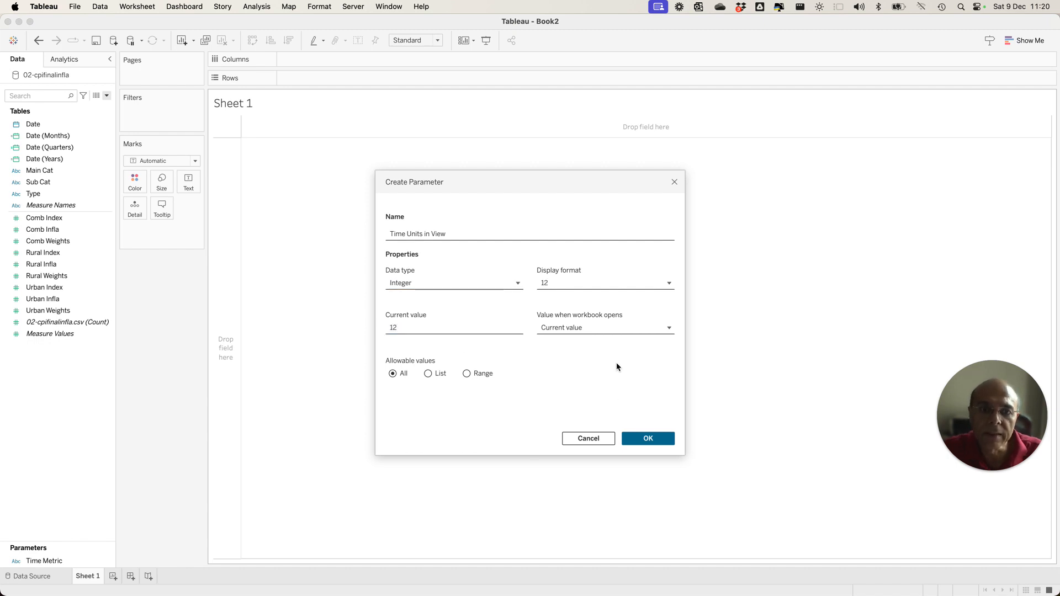
pyautogui.click(650, 441)
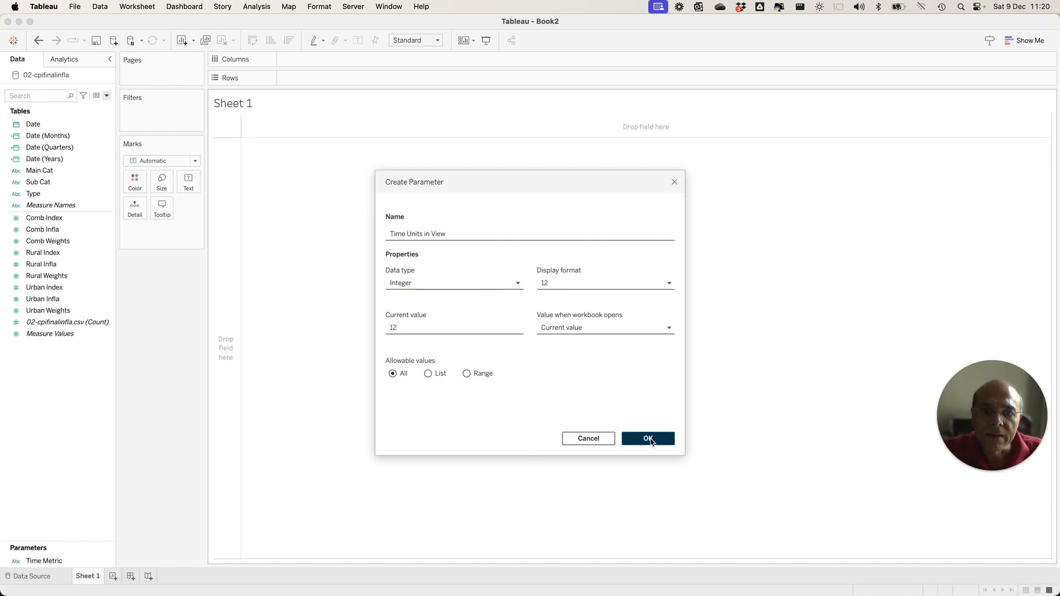
pyautogui.click(650, 440)
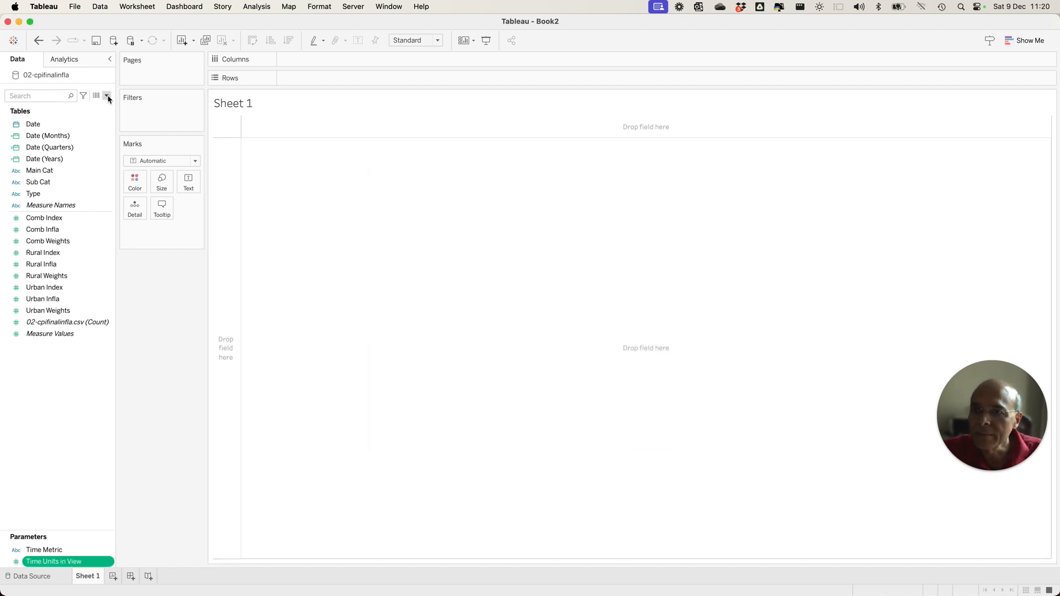
# Start a new parameter named Window End Date with the Date data type.
pyautogui.click(107, 97)
pyautogui.click(488, 214)
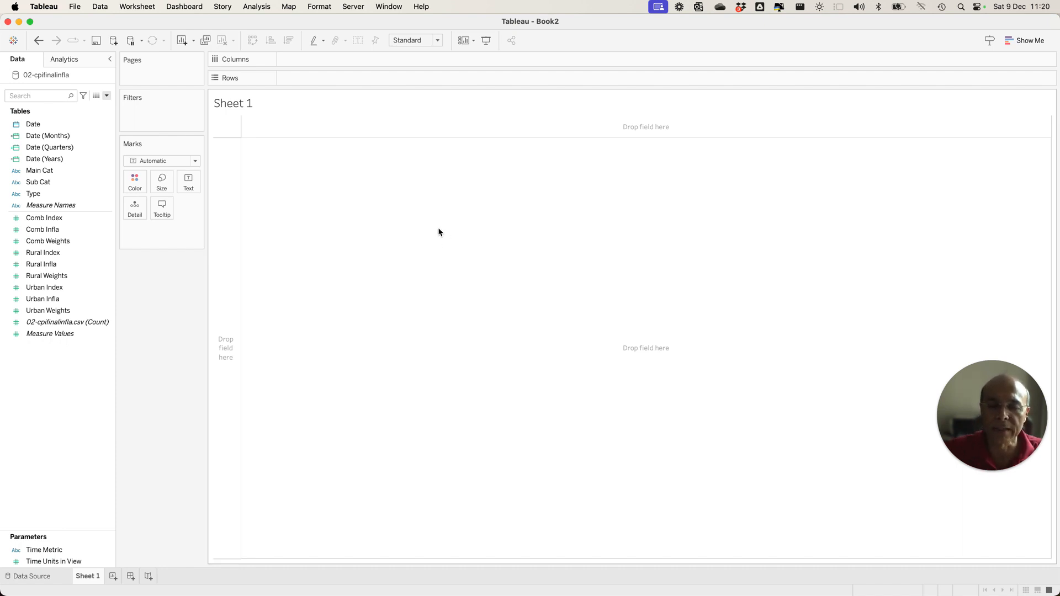
pyautogui.click(107, 96)
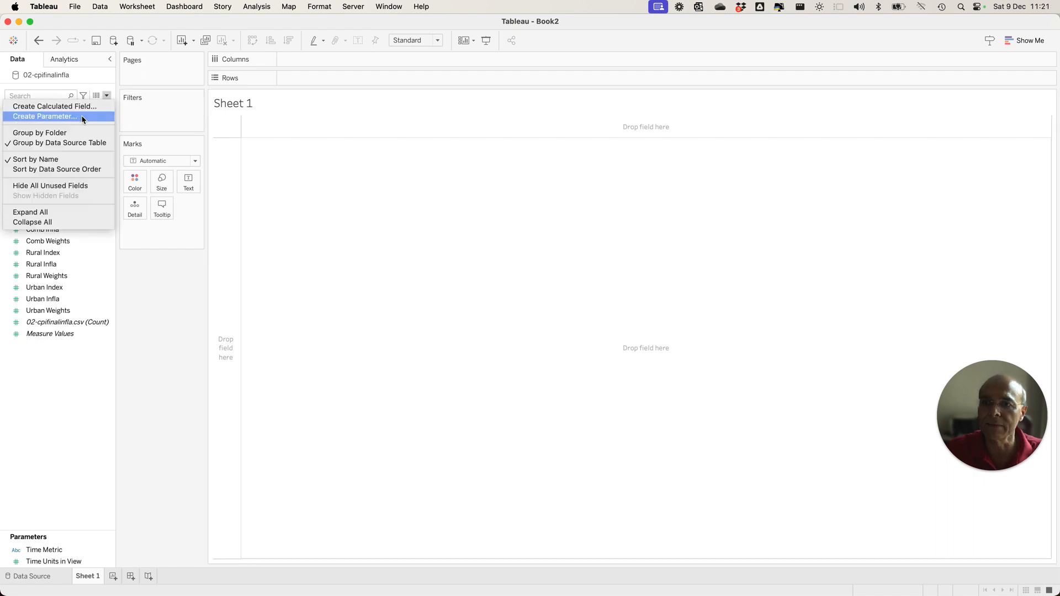
pyautogui.click(507, 273)
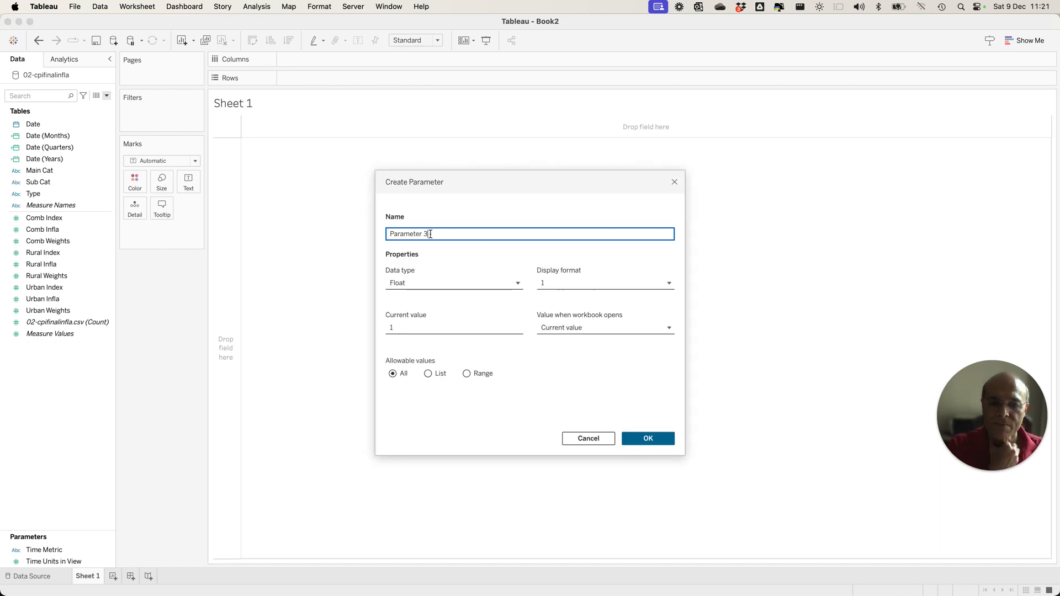
pyautogui.moveTo(430, 233); pyautogui.dragTo(329, 229)
pyautogui.write('Window Enb')
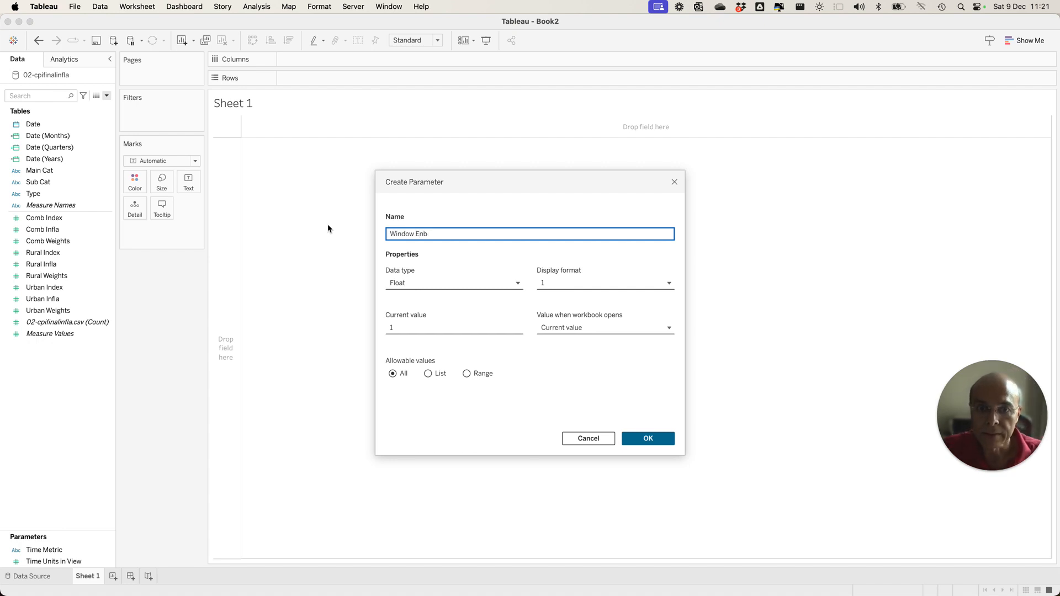
pyautogui.write('dDate')
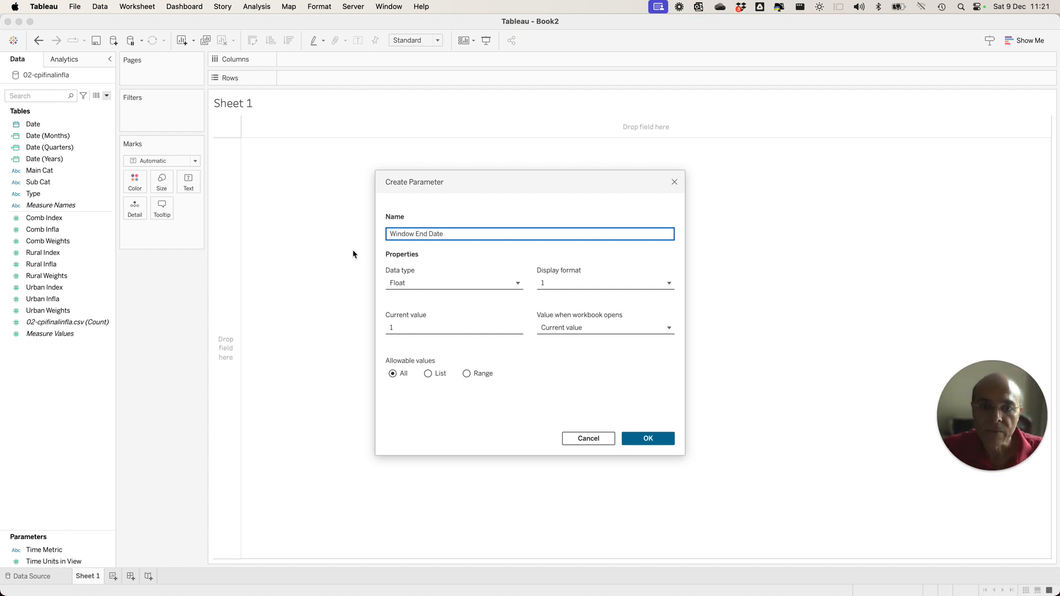
pyautogui.click(450, 285)
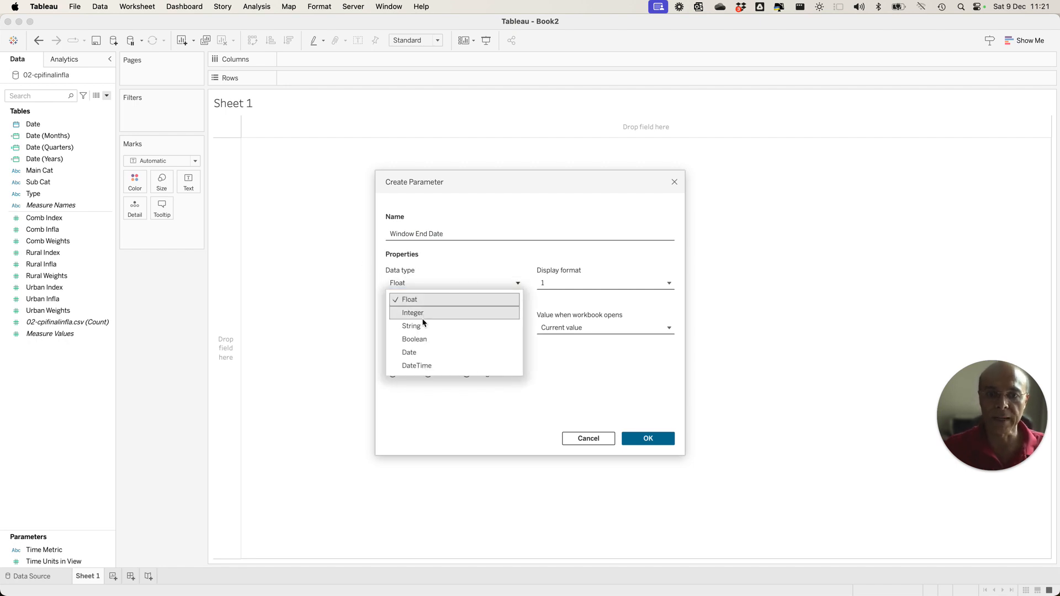
pyautogui.click(414, 352)
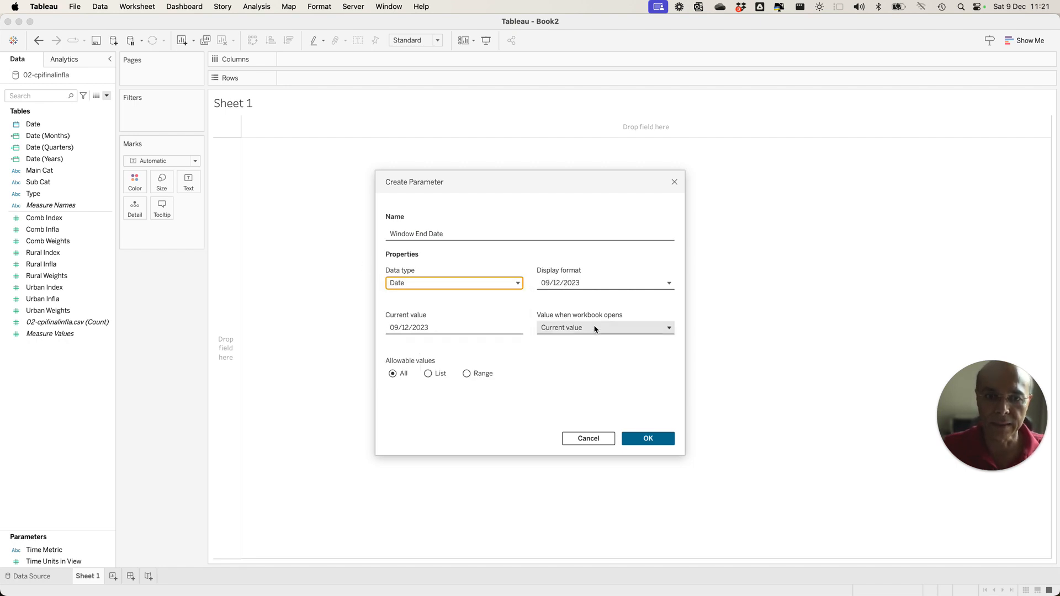
# Make Window End Date a list parameter that loads its values from the Date field when the workbook opens, and create it.
pyautogui.click(433, 375)
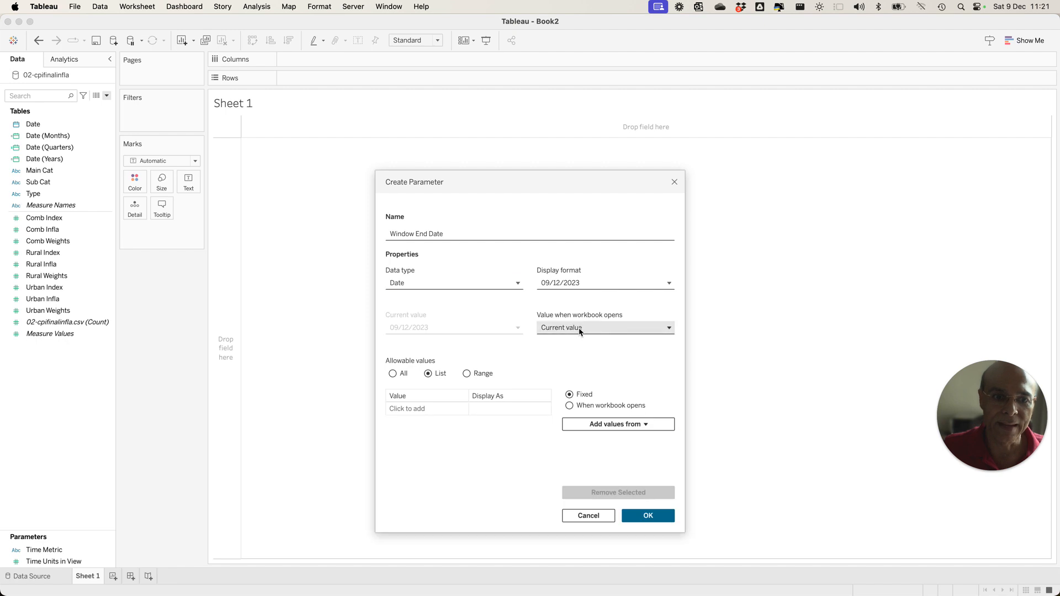
pyautogui.click(576, 328)
pyautogui.click(597, 311)
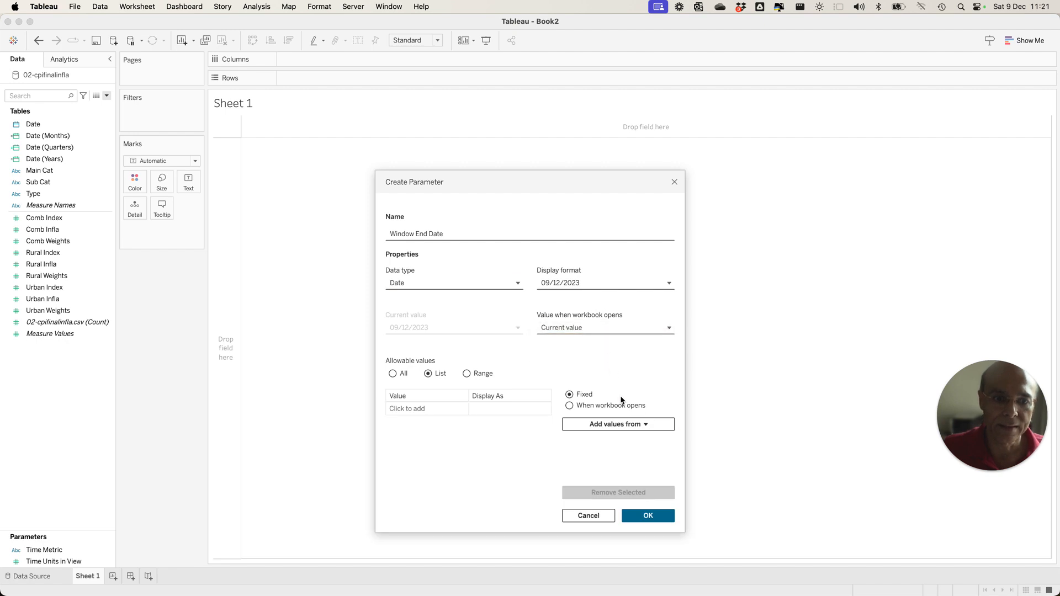
pyautogui.click(575, 406)
pyautogui.click(637, 427)
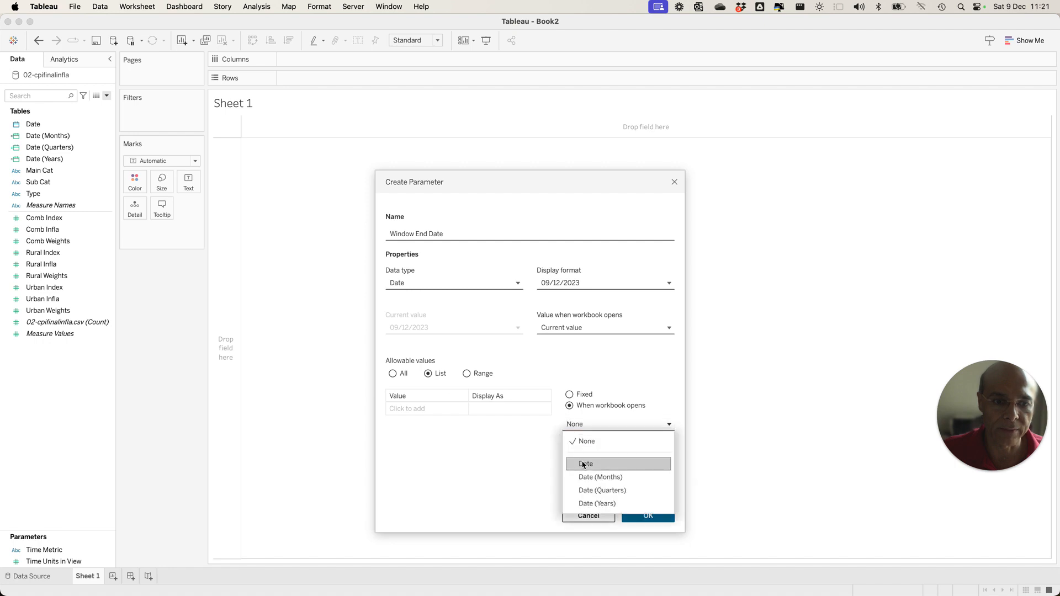
pyautogui.click(584, 465)
pyautogui.click(646, 516)
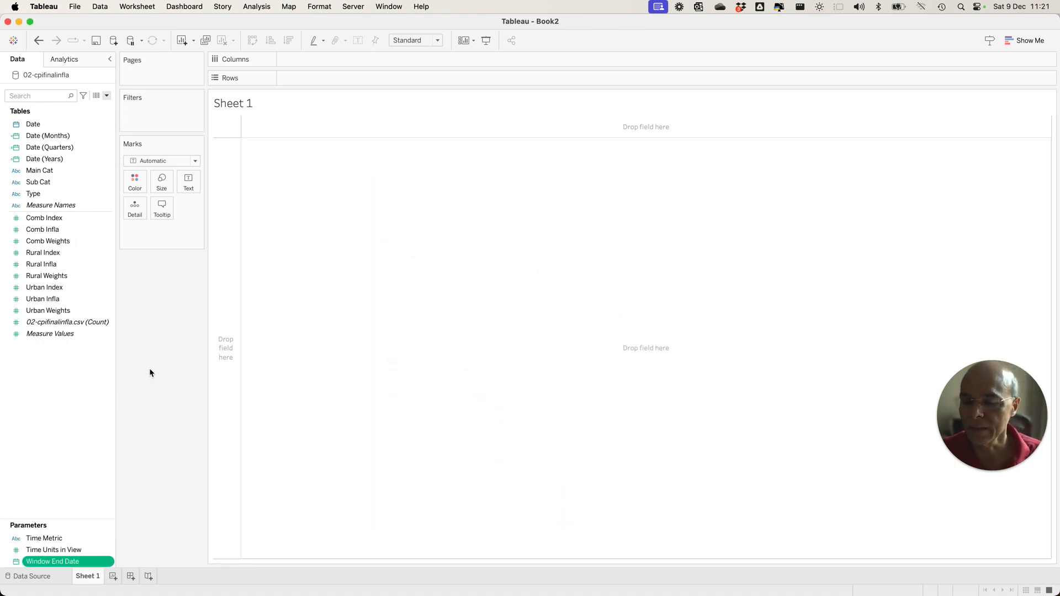
# Start a new calculated field named Time Frame.
pyautogui.click(108, 96)
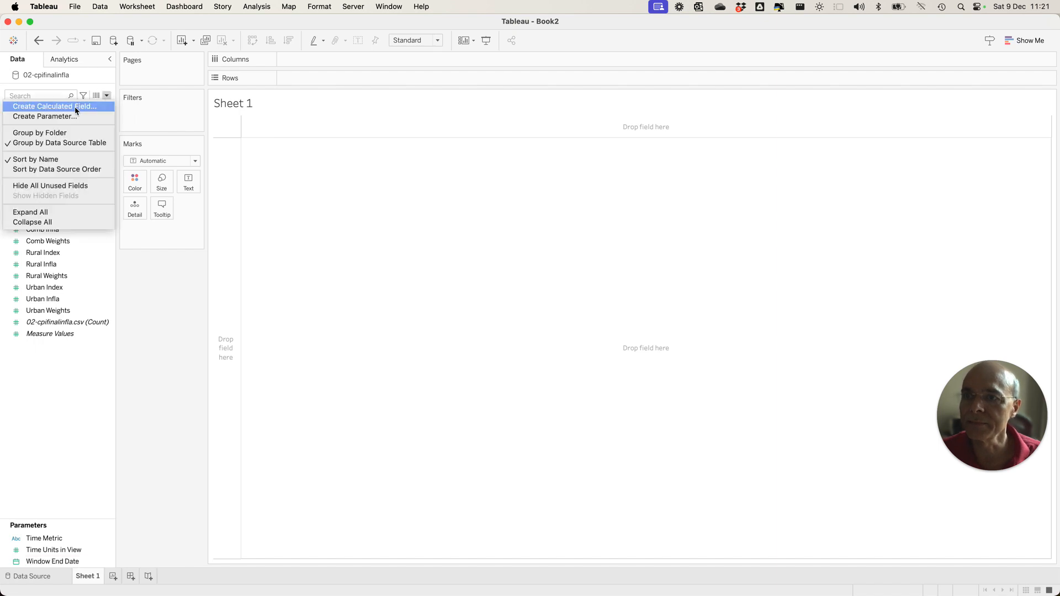
pyautogui.click(78, 108)
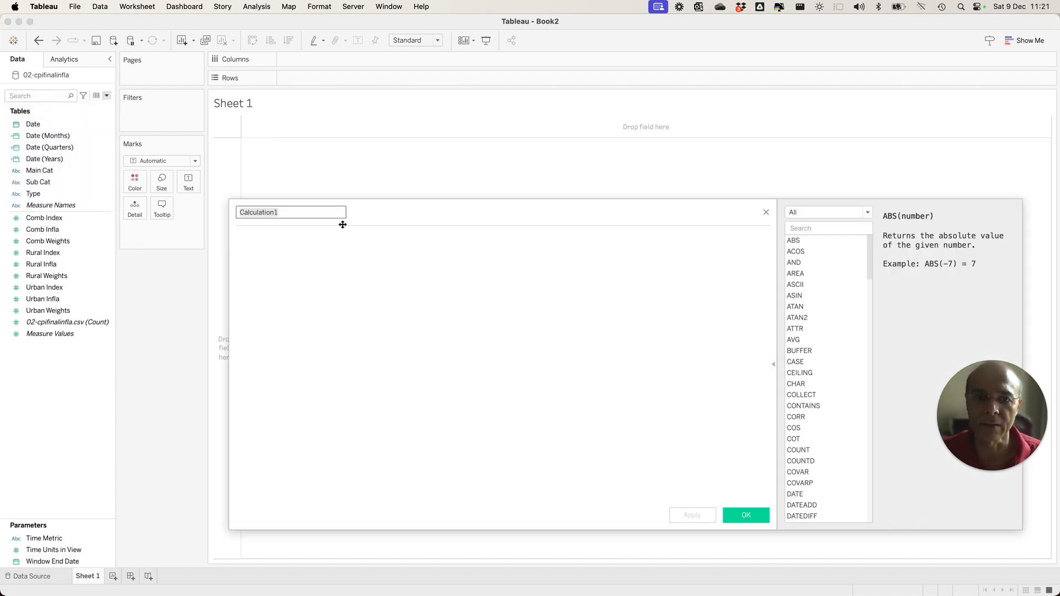
pyautogui.write('Time ')
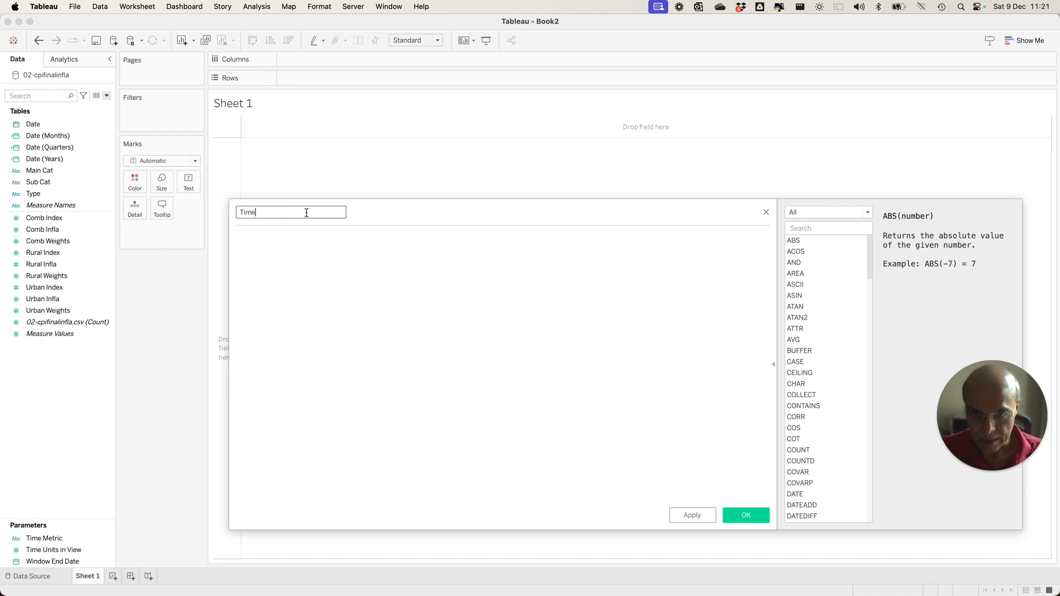
pyautogui.write('Frame')
pyautogui.click(305, 276)
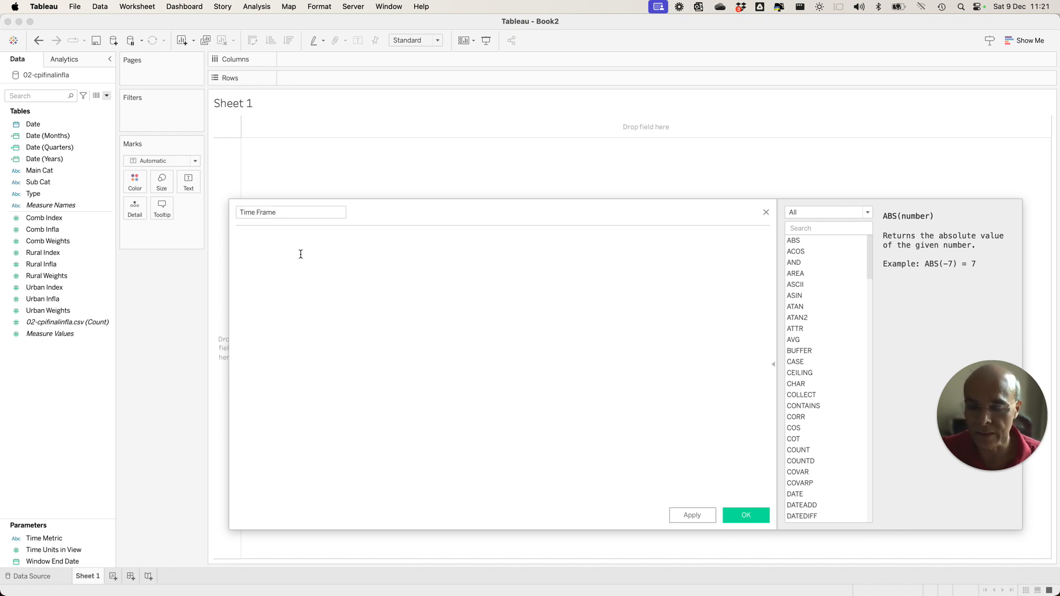
# Begin the Time Frame formula with a Case statement on the Time Metric parameter.
pyautogui.write('Case ')
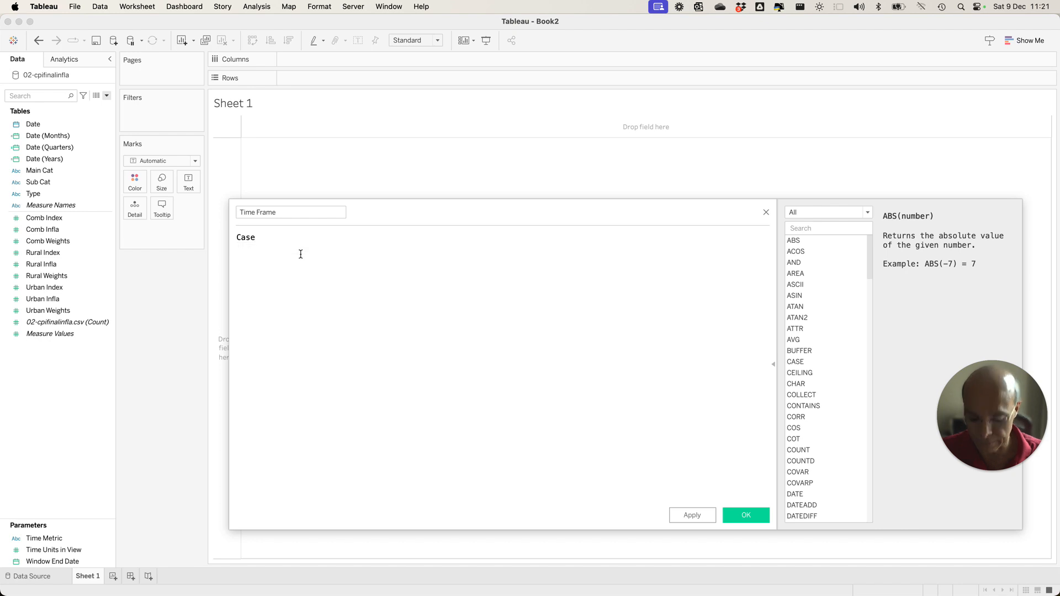
pyautogui.write('Time')
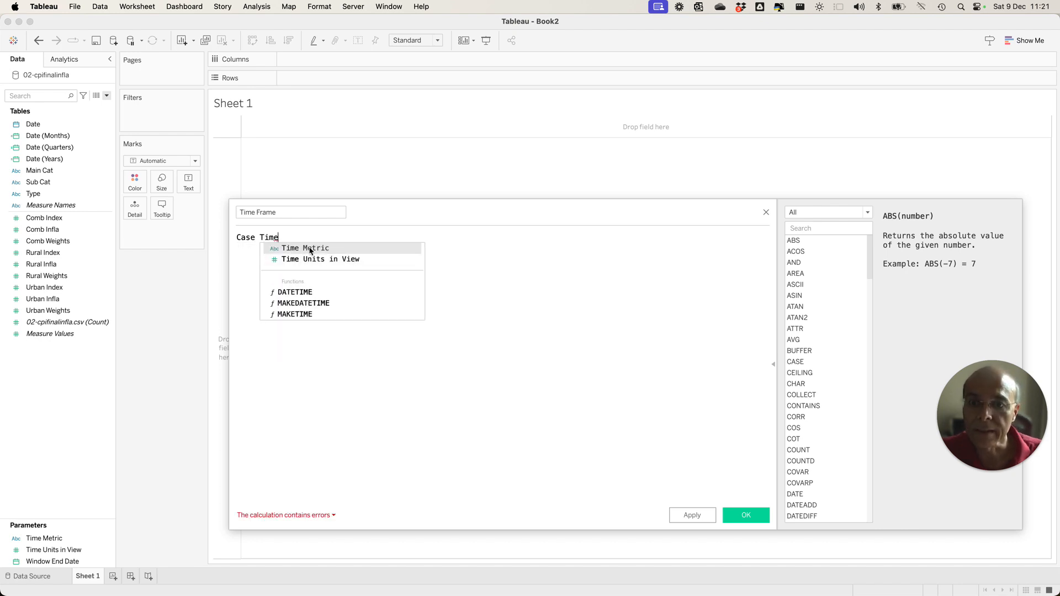
pyautogui.click(310, 249)
pyautogui.press('Return')
# Add a When "month" branch to the Time Frame formula that returns the Date (Months) field.
pyautogui.write('When "month" Then')
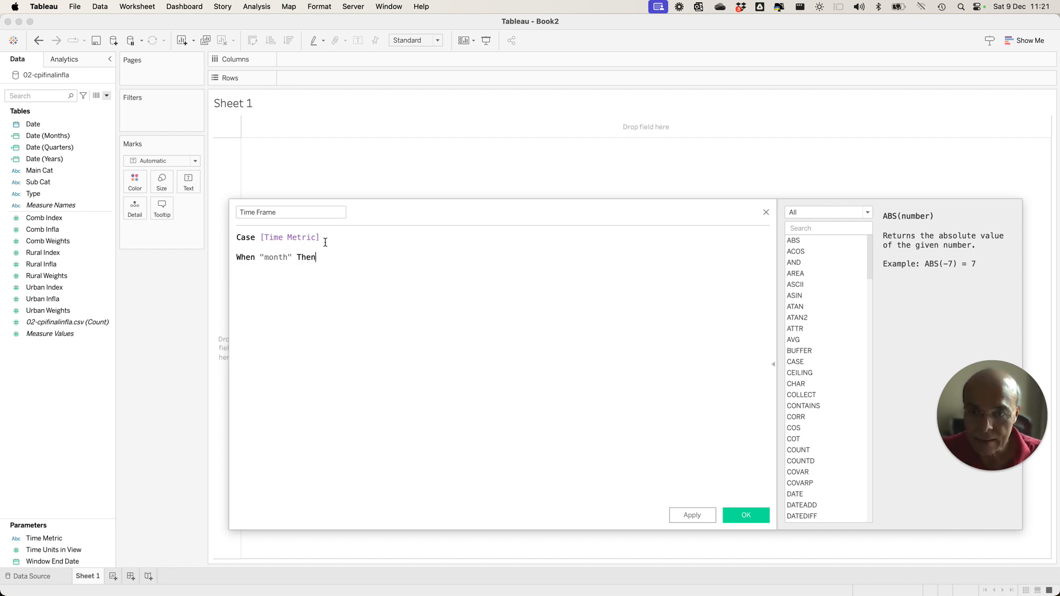
pyautogui.write(' Date')
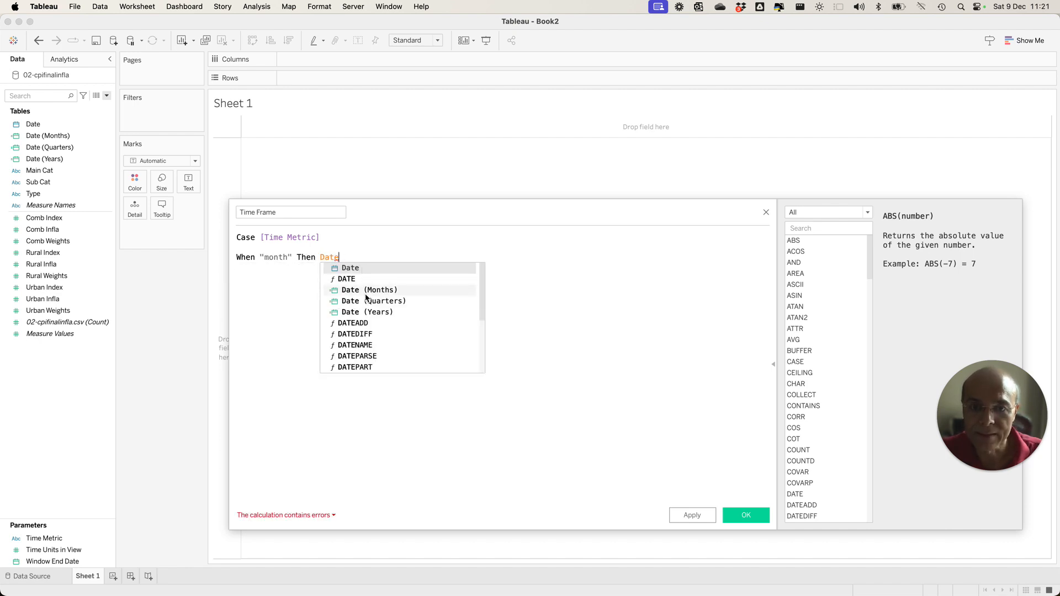
pyautogui.click(366, 291)
pyautogui.press('Return')
pyautogui.press('Return')
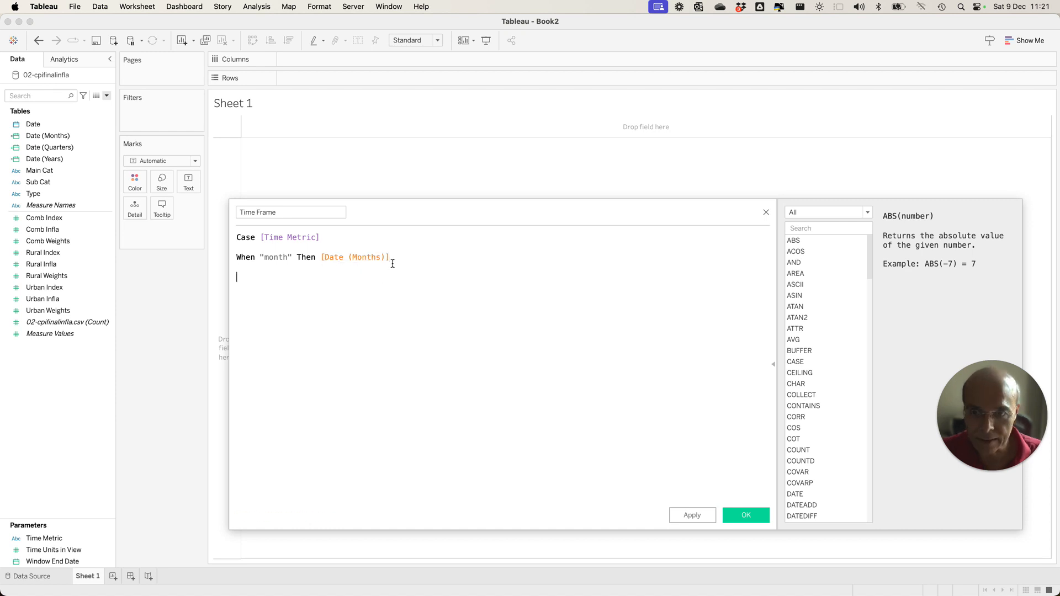
# Add a When "quarter" branch to the Time Frame formula that returns the Date (Quarters) field.
pyautogui.write('When ')
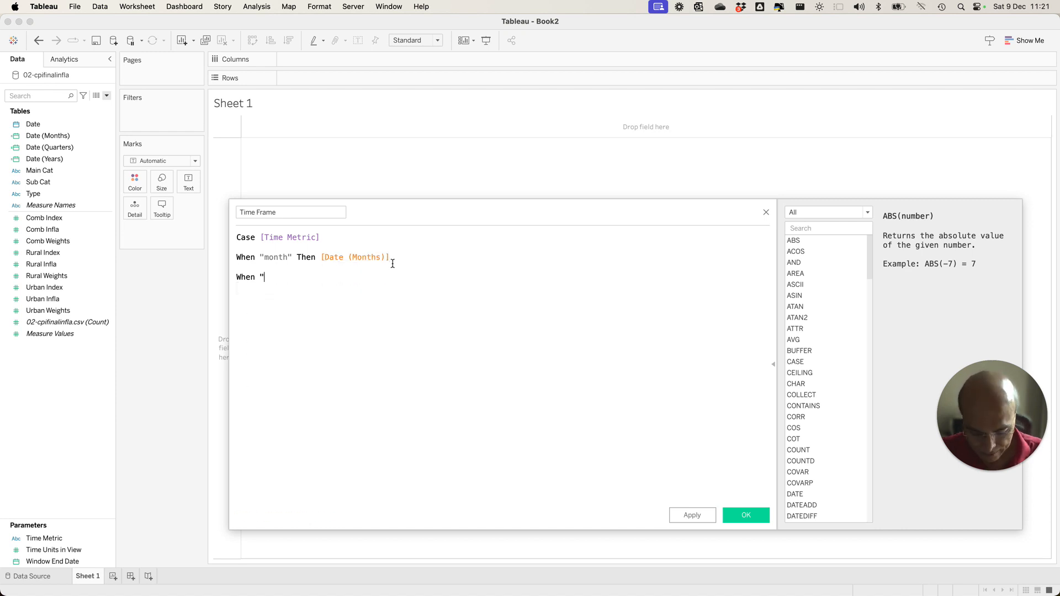
pyautogui.write('"quarter')
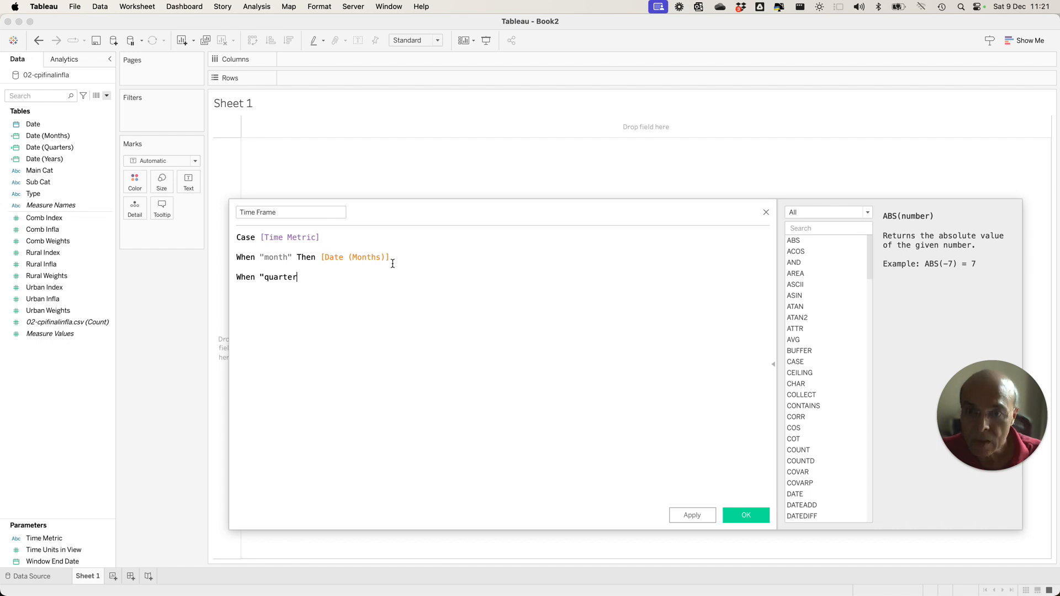
pyautogui.write('" Then Date')
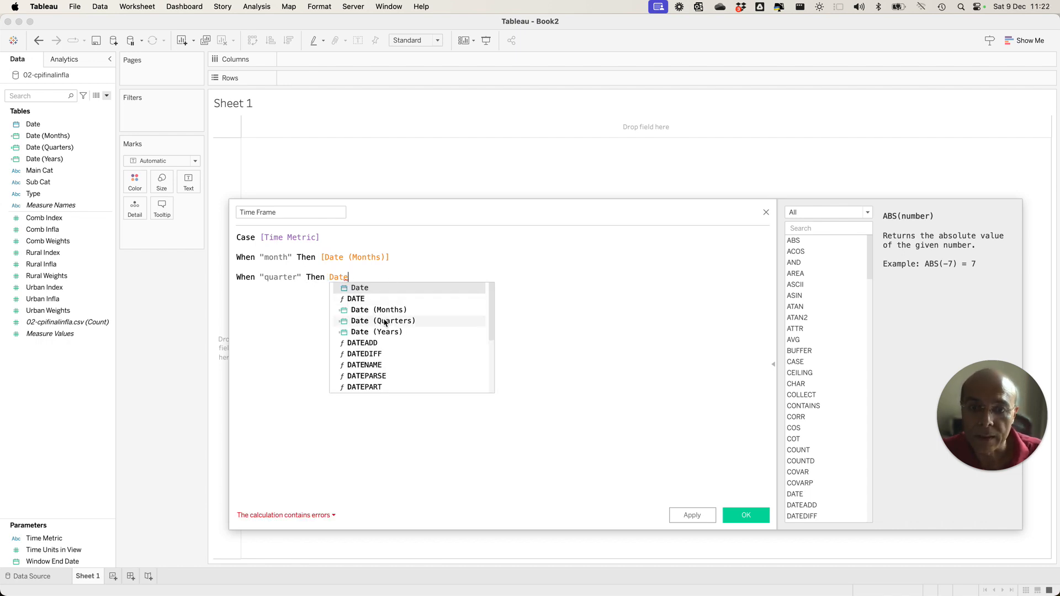
pyautogui.doubleClick(380, 320)
# Add a When "year" branch returning Date (Years), close the Case statement with END, and save the Time Frame field.
pyautogui.write('When "year" Then Date')
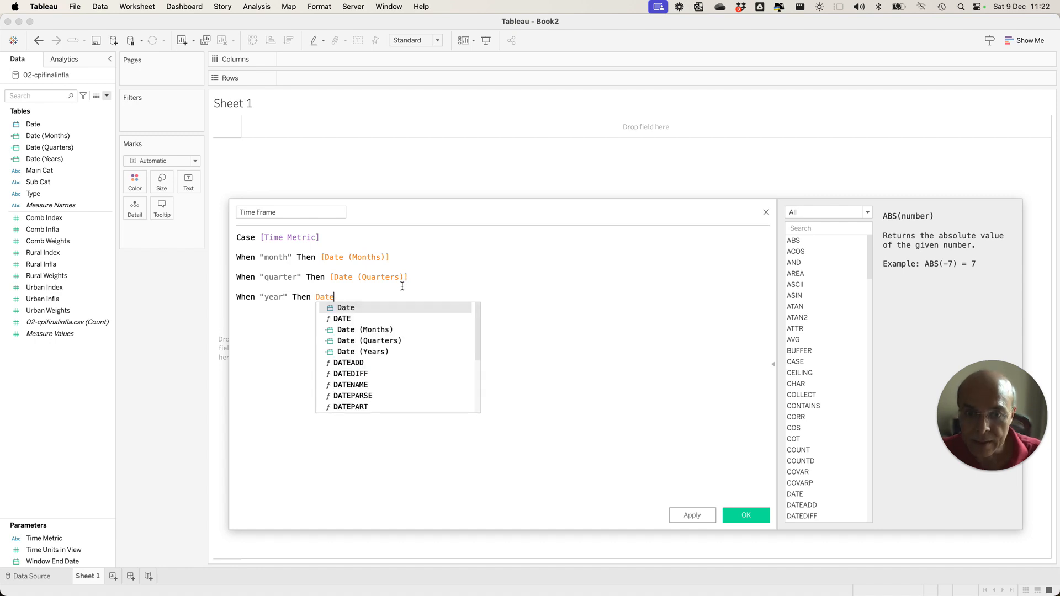
pyautogui.doubleClick(371, 353)
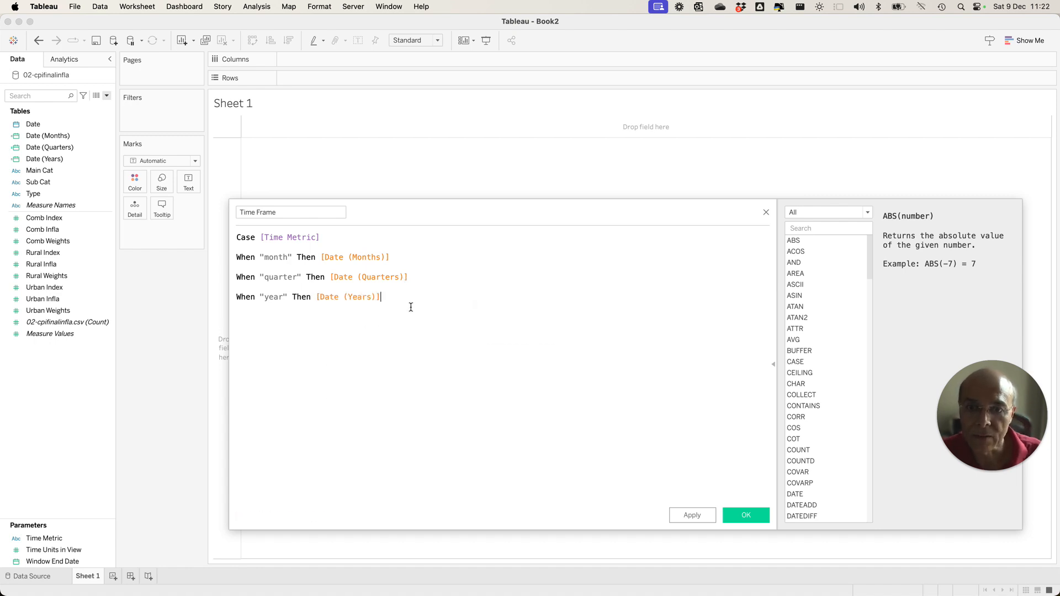
pyautogui.press('Return')
pyautogui.write('End')
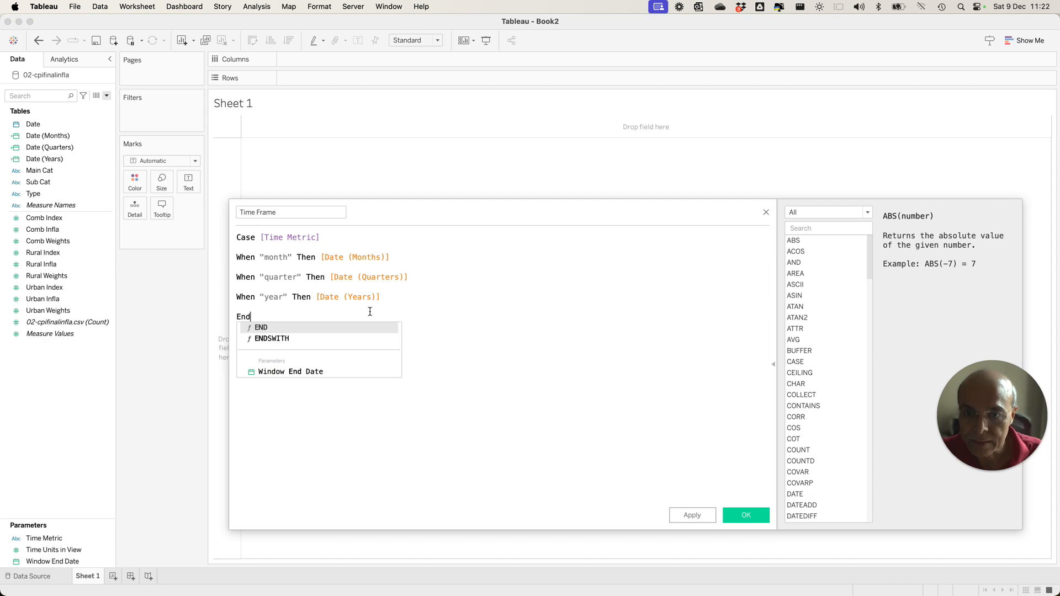
pyautogui.doubleClick(263, 331)
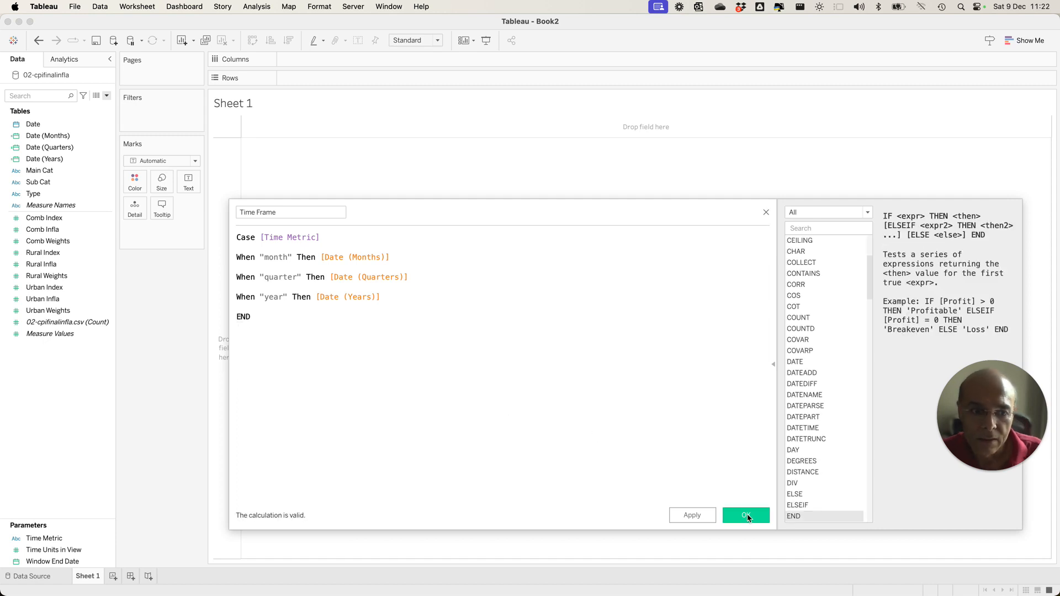
pyautogui.click(730, 512)
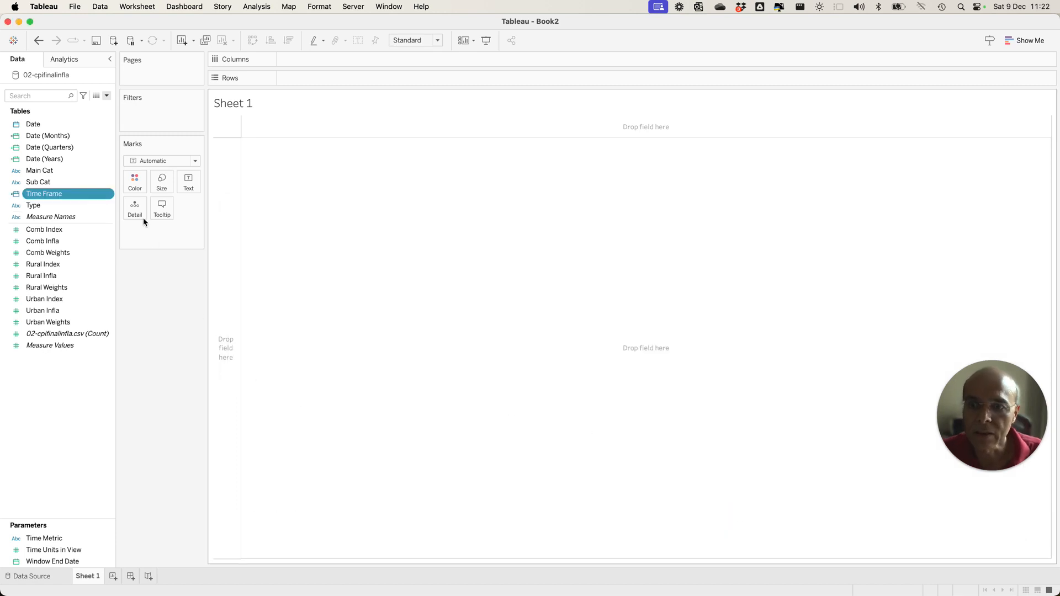
pyautogui.click(34, 197)
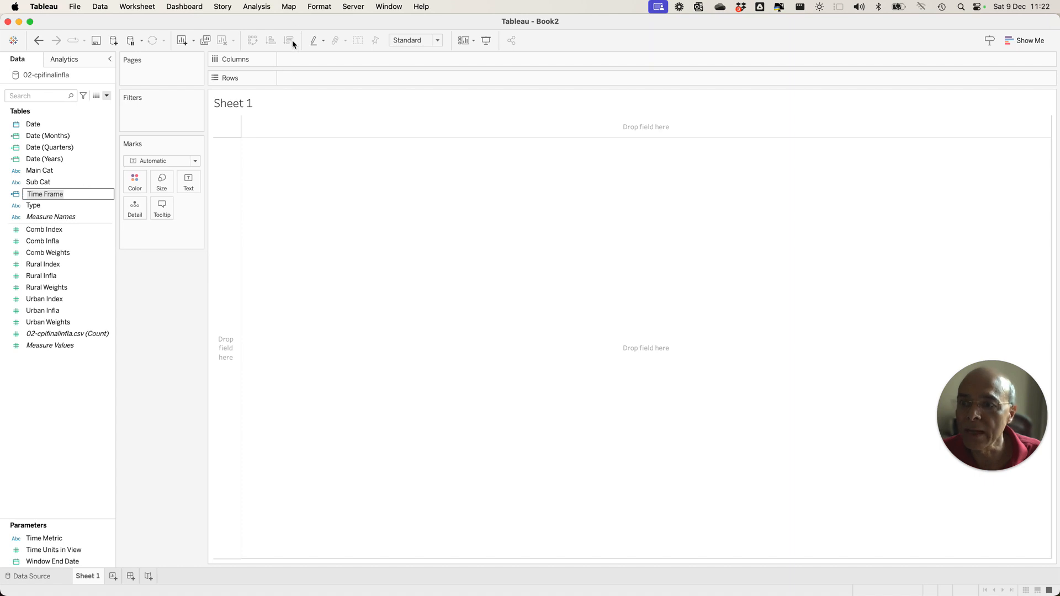
pyautogui.press('Return')
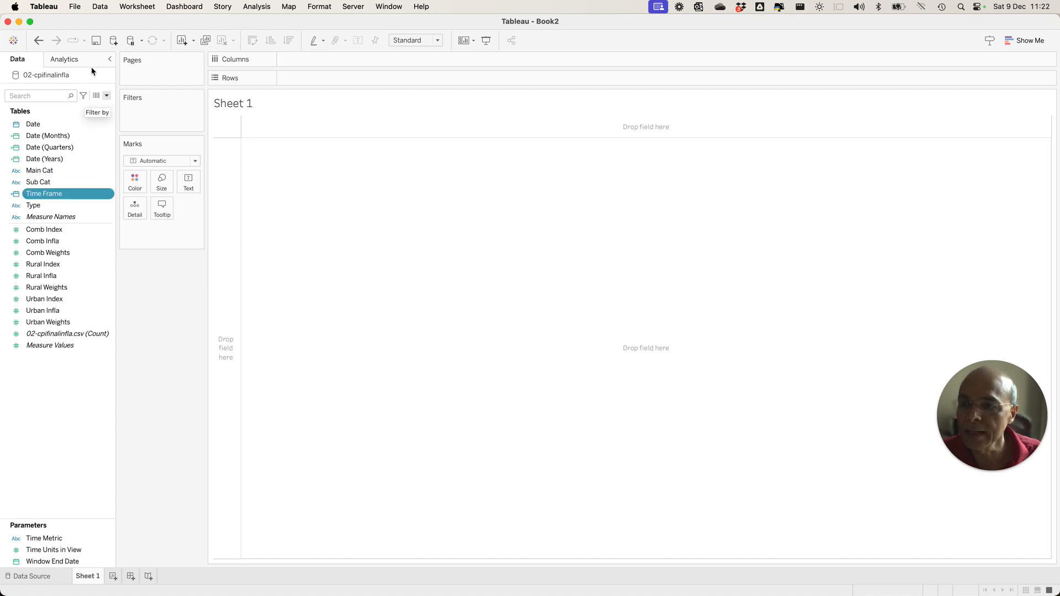
# Start a new calculated field named Window End Date.
pyautogui.click(107, 97)
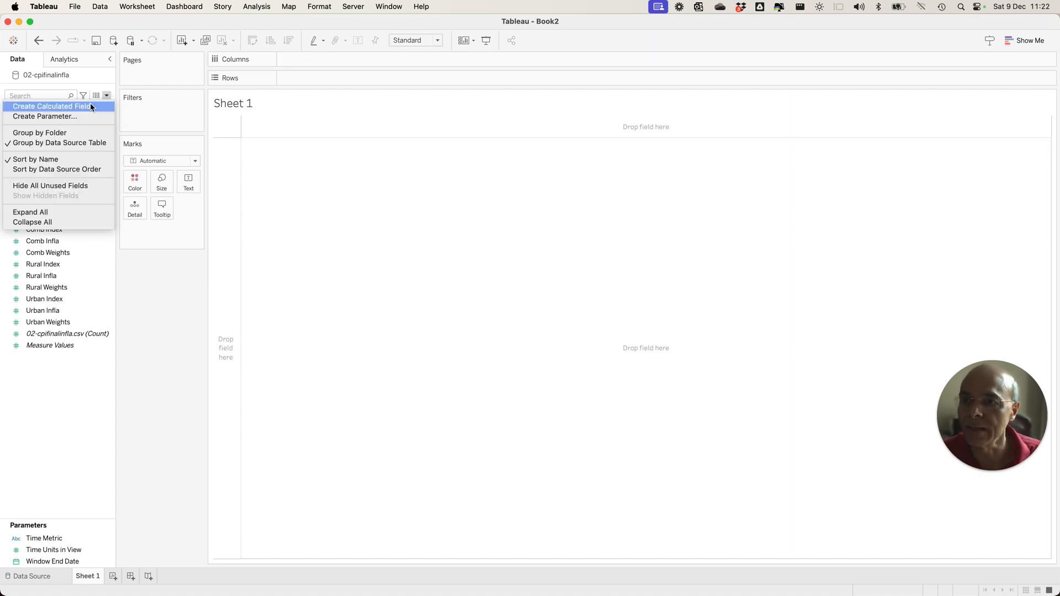
pyautogui.click(89, 109)
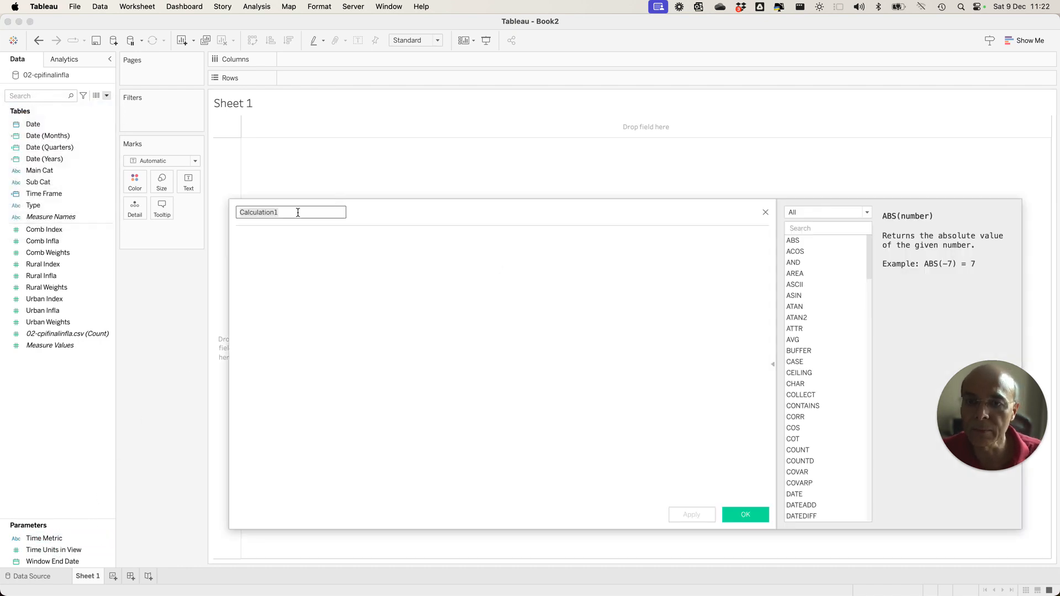
pyautogui.write('Wimnd')
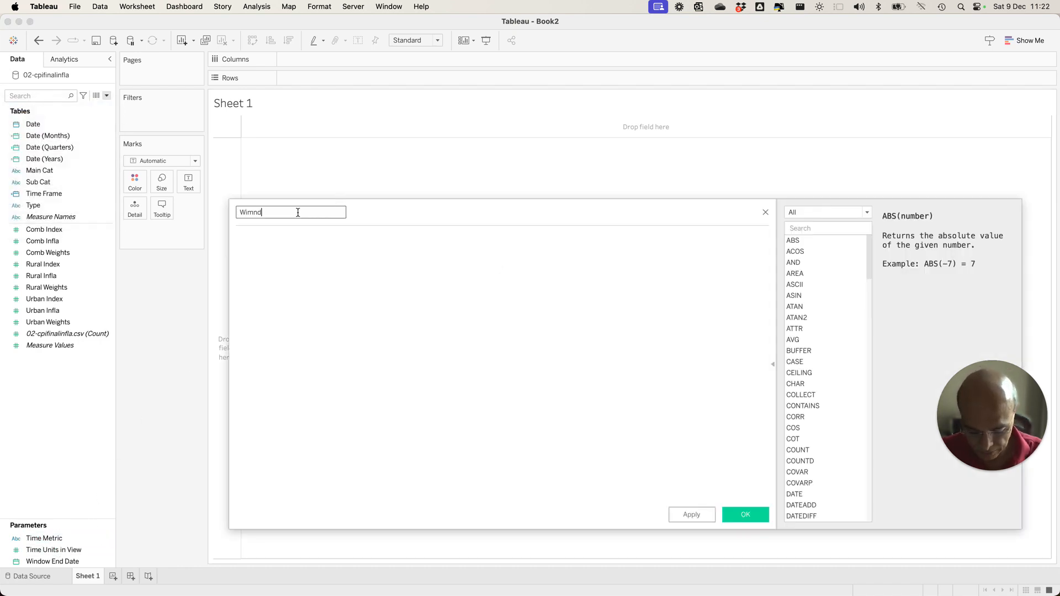
pyautogui.press('BackSpace')
pyautogui.press('BackSpace')
pyautogui.press('BackSpace')
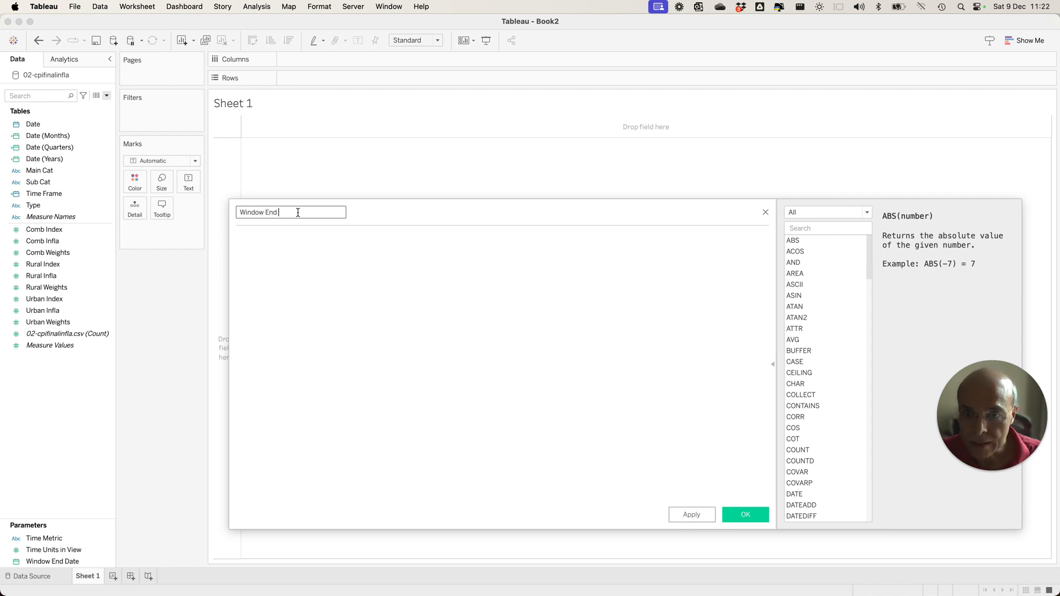
pyautogui.click(301, 250)
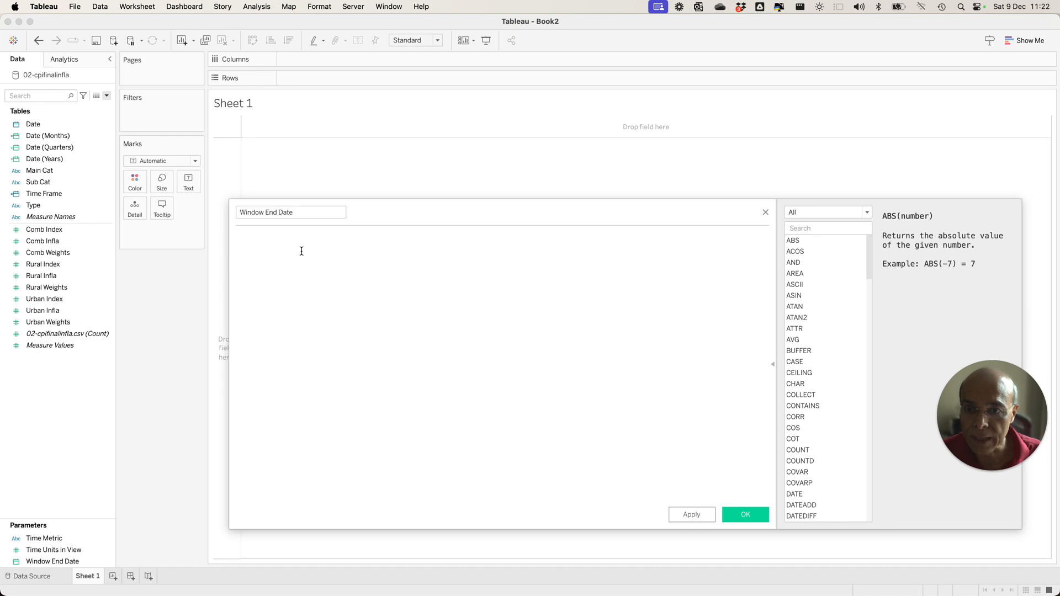
# Set the Window End Date formula to the Window End Date parameter and save the calculated field.
pyautogui.write('Win')
pyautogui.click(302, 251)
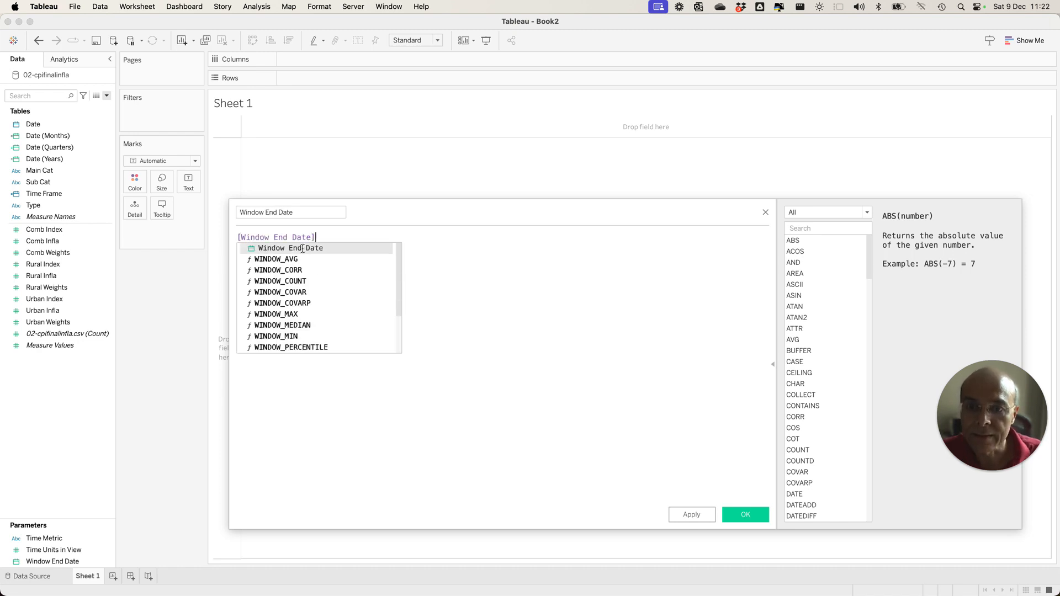
pyautogui.click(745, 514)
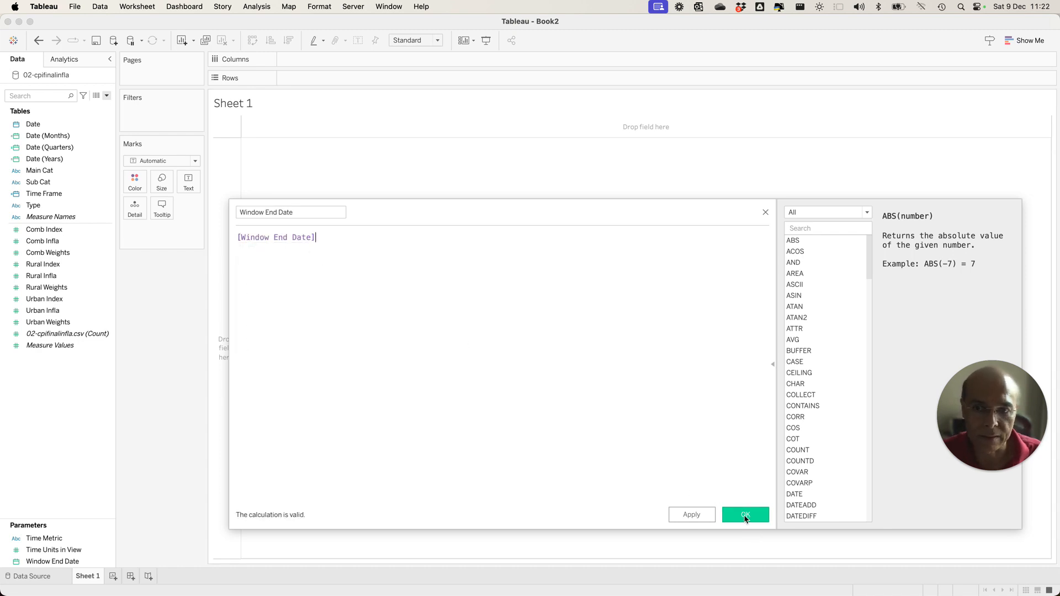
pyautogui.click(745, 518)
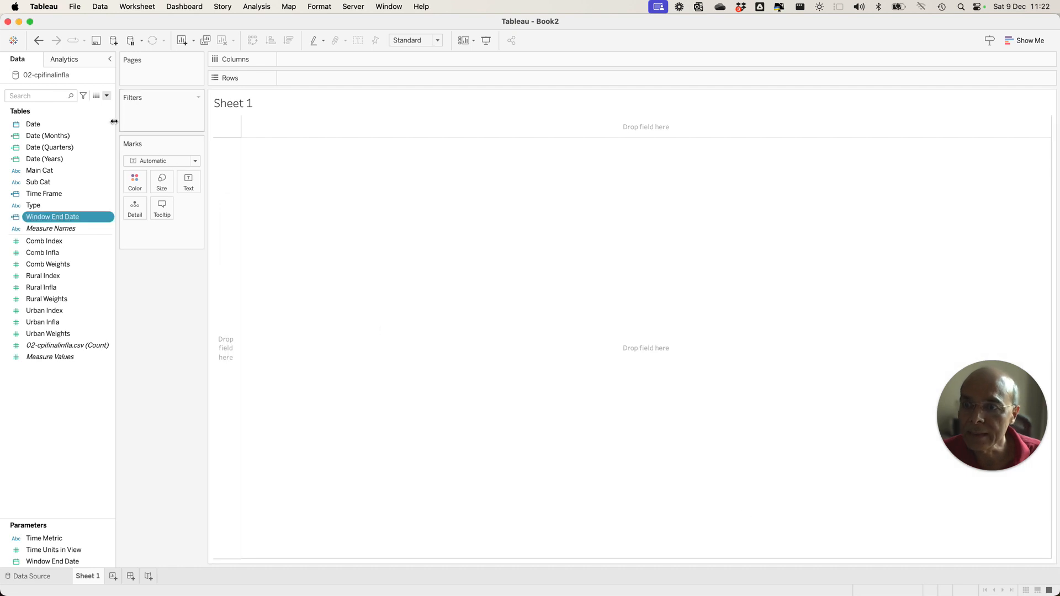
# Start a new calculated field named Window Start Date.
pyautogui.click(108, 97)
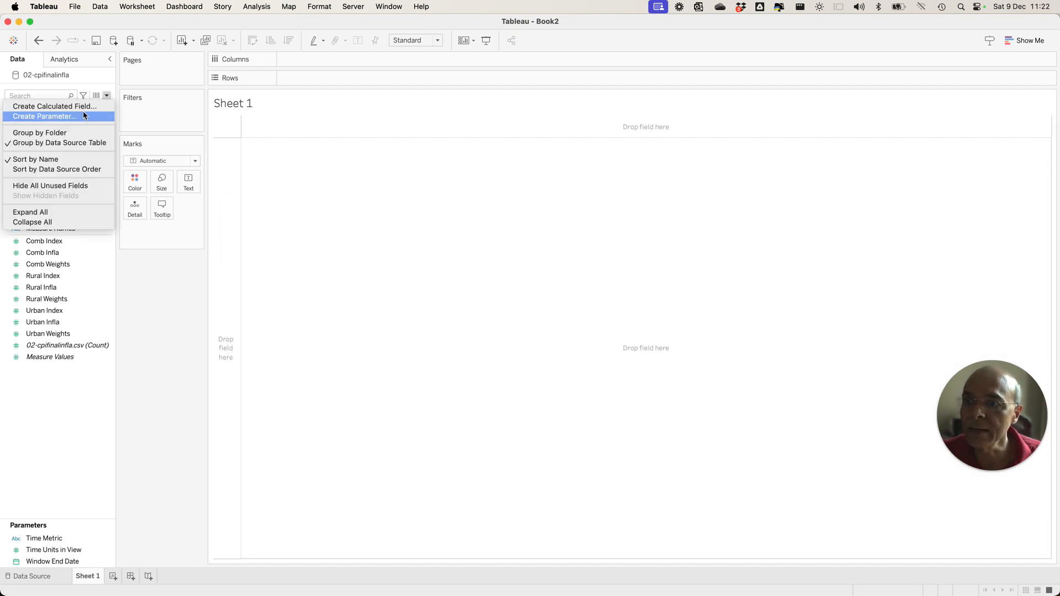
pyautogui.click(53, 106)
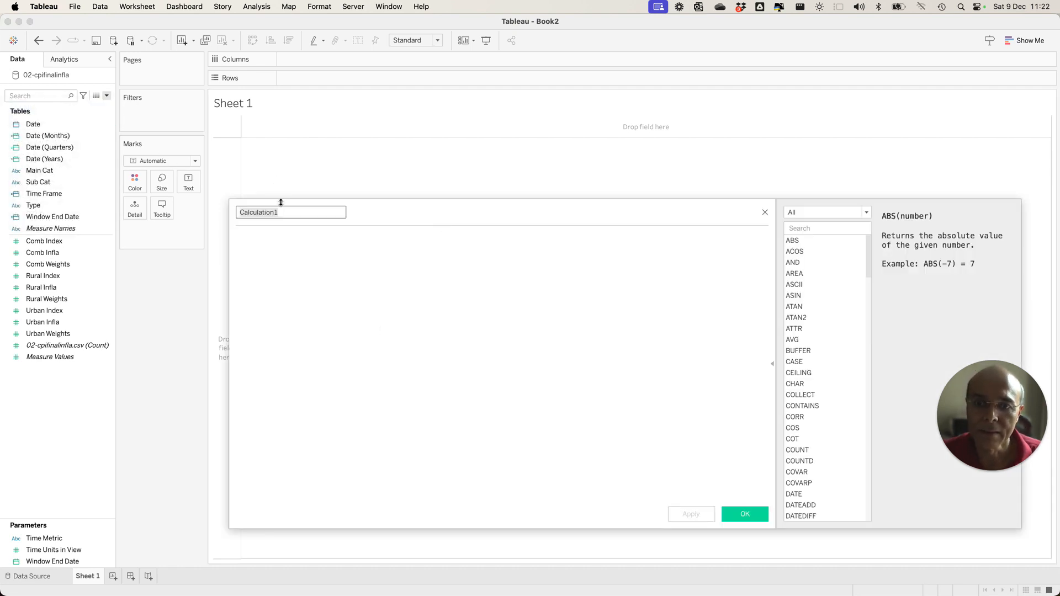
pyautogui.write('Window Sta')
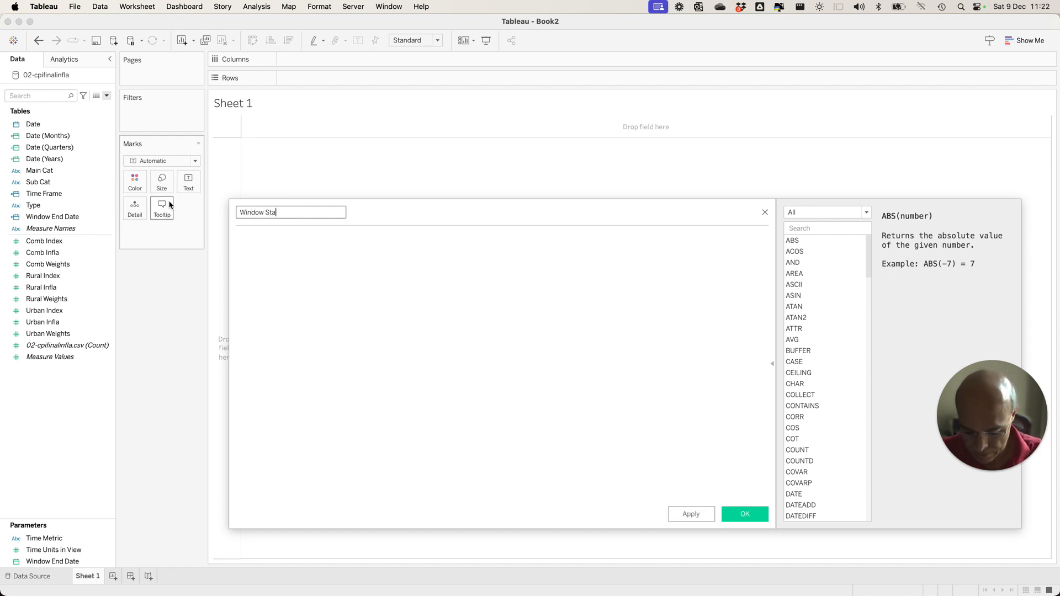
pyautogui.write('rt Date')
pyautogui.click(300, 255)
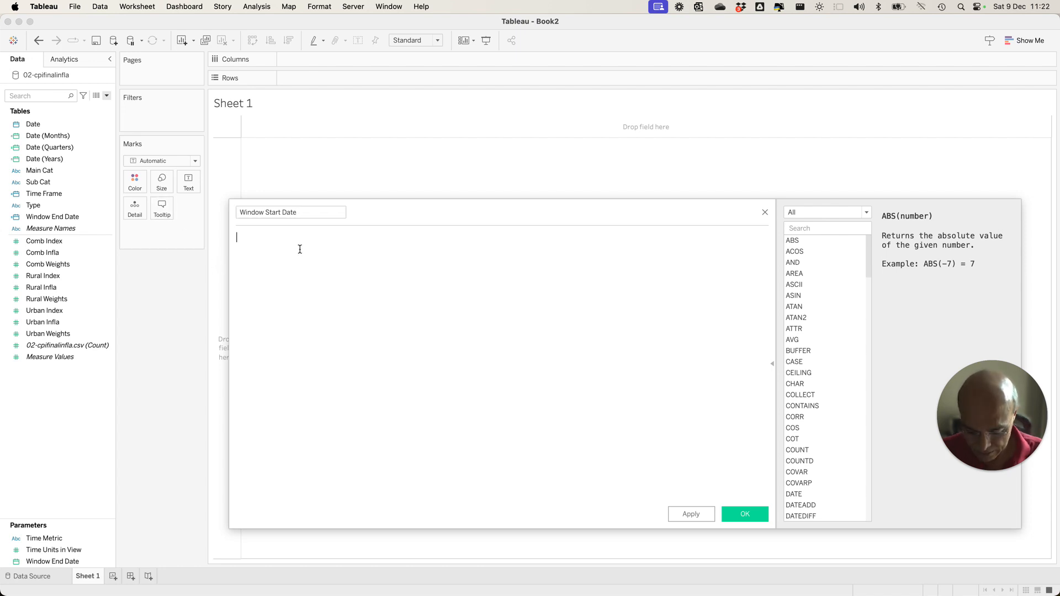
# Insert the DATEADD function in the Window Start Date formula with the Time Metric parameter as its date part.
pyautogui.write('Date')
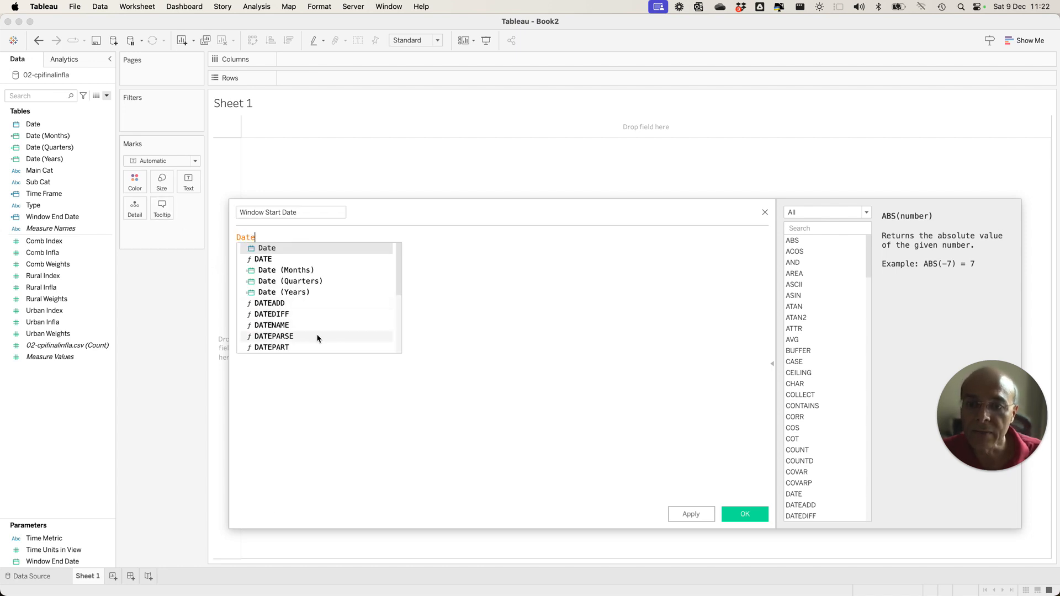
pyautogui.scroll(-1, 292, 337)
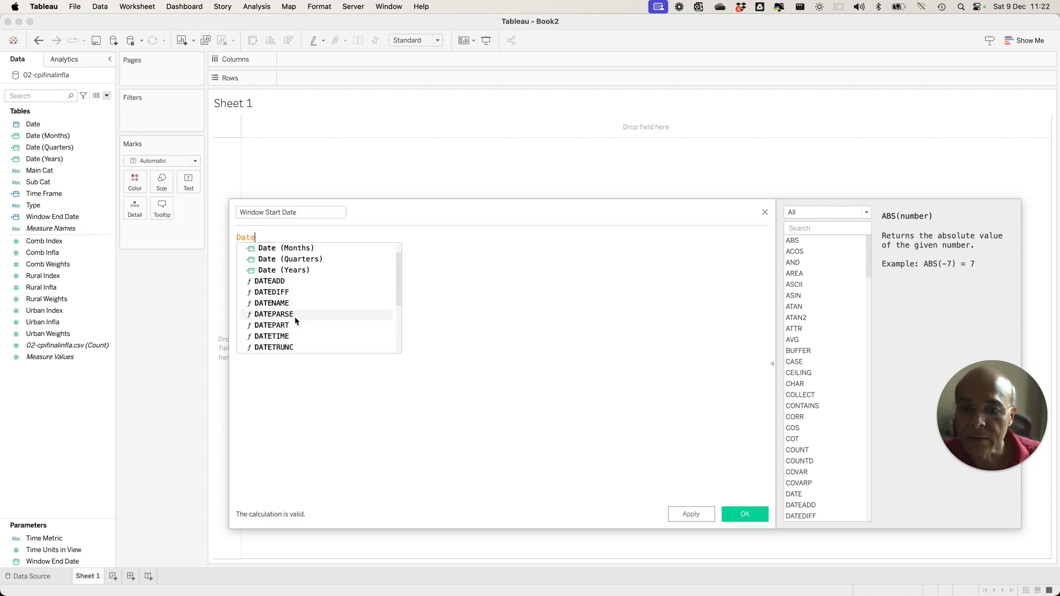
pyautogui.click(281, 283)
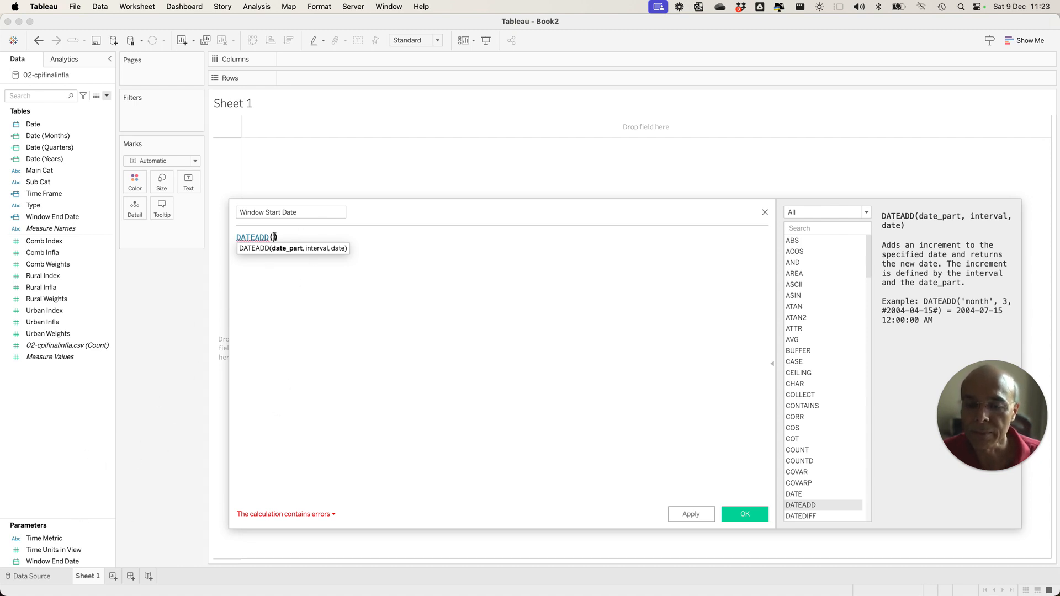
pyautogui.write('time')
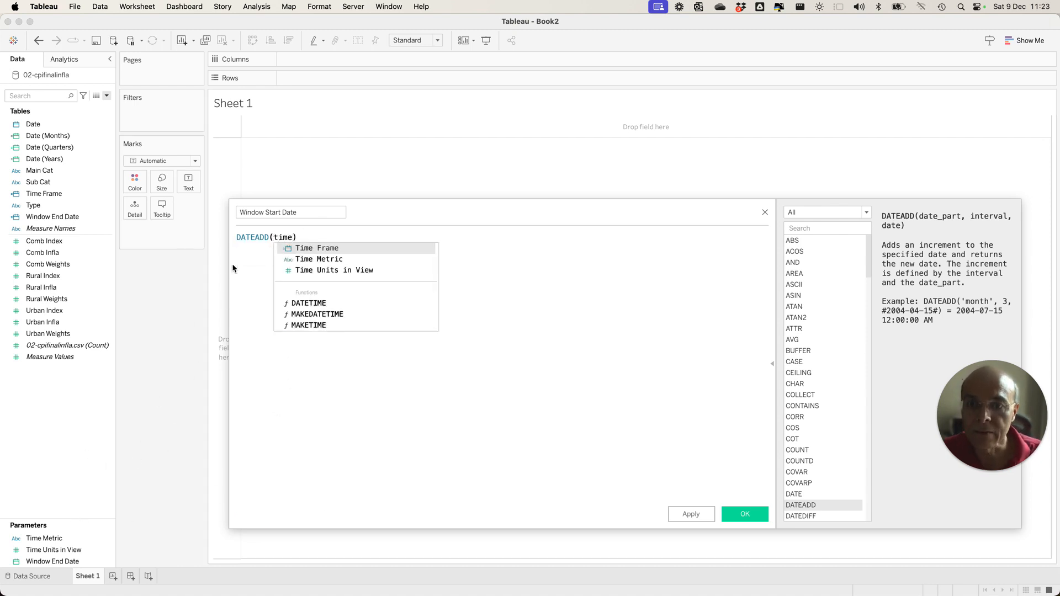
pyautogui.click(301, 260)
# Enter the negative of the Time Units in View parameter as the DATEADD interval.
pyautogui.write(', -')
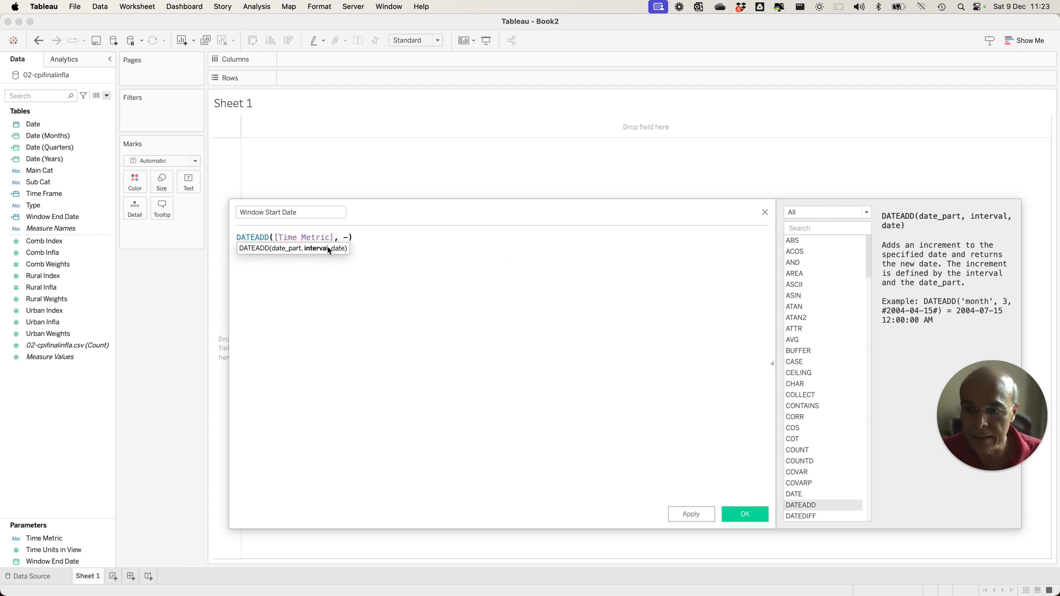
pyautogui.write('Tim')
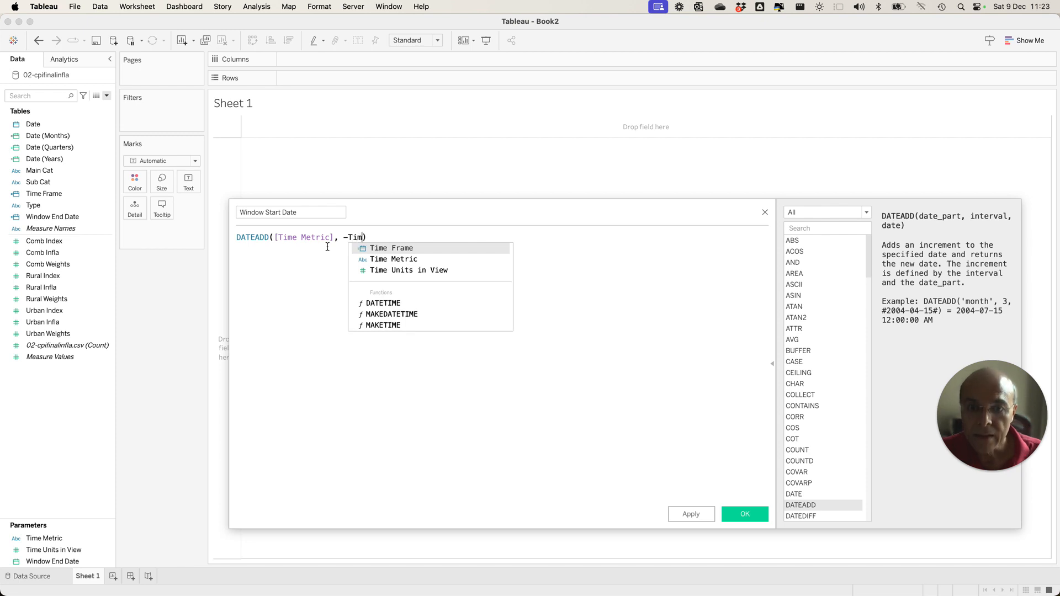
pyautogui.click(409, 270)
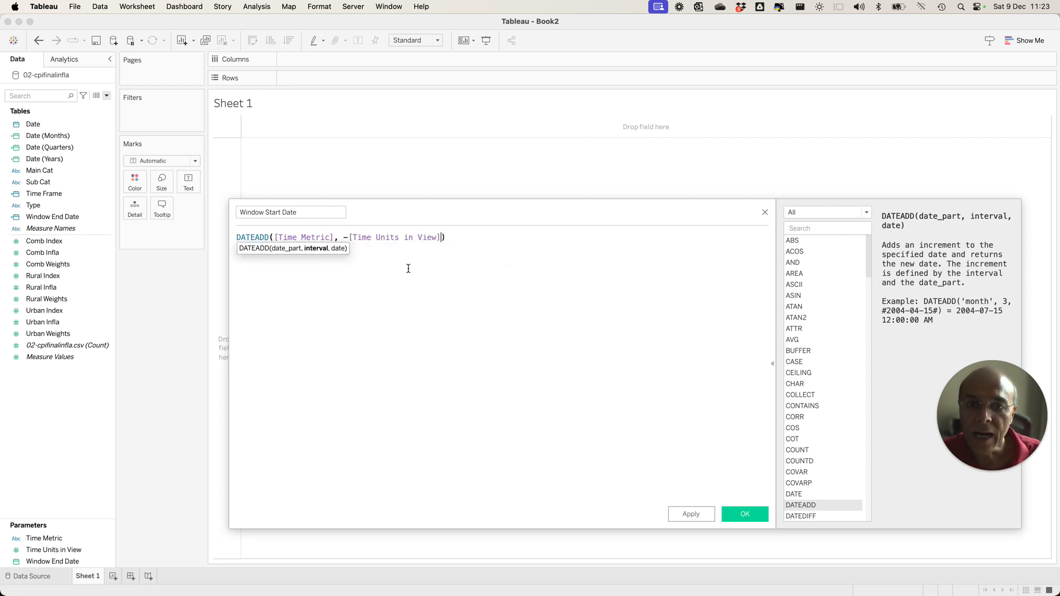
pyautogui.write(', ')
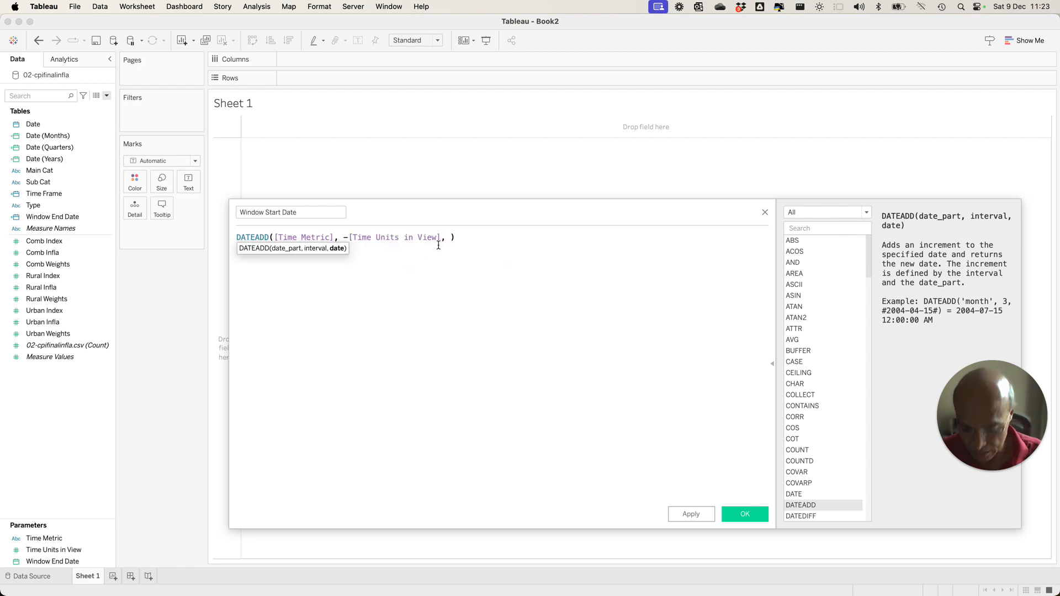
pyautogui.write('Win')
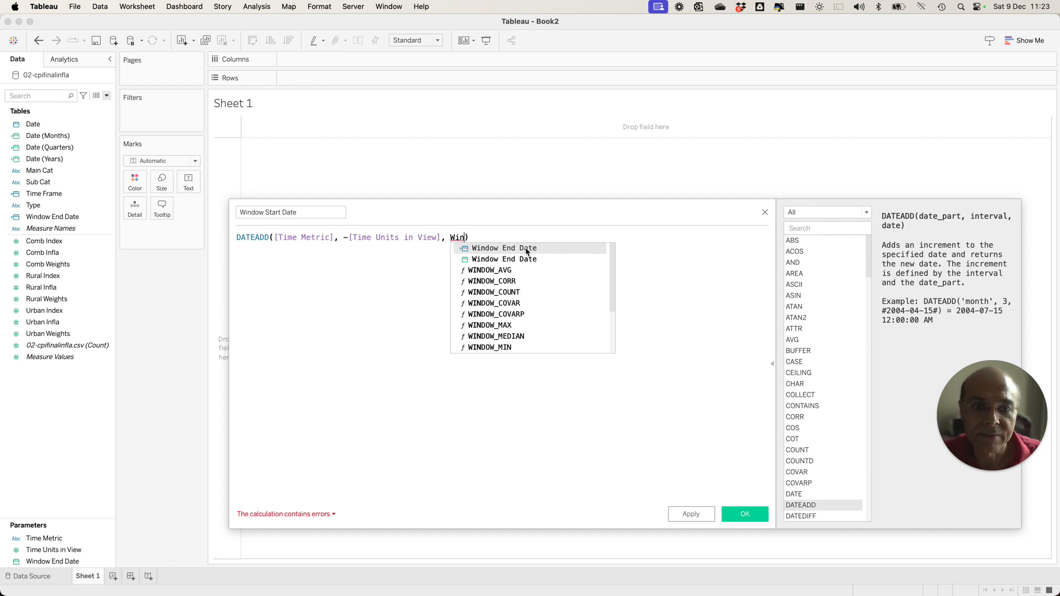
# Complete the Window Start Date formula with the Window End Date field as its date, wrap it in DATE, and save the calculated field.
pyautogui.click(526, 253)
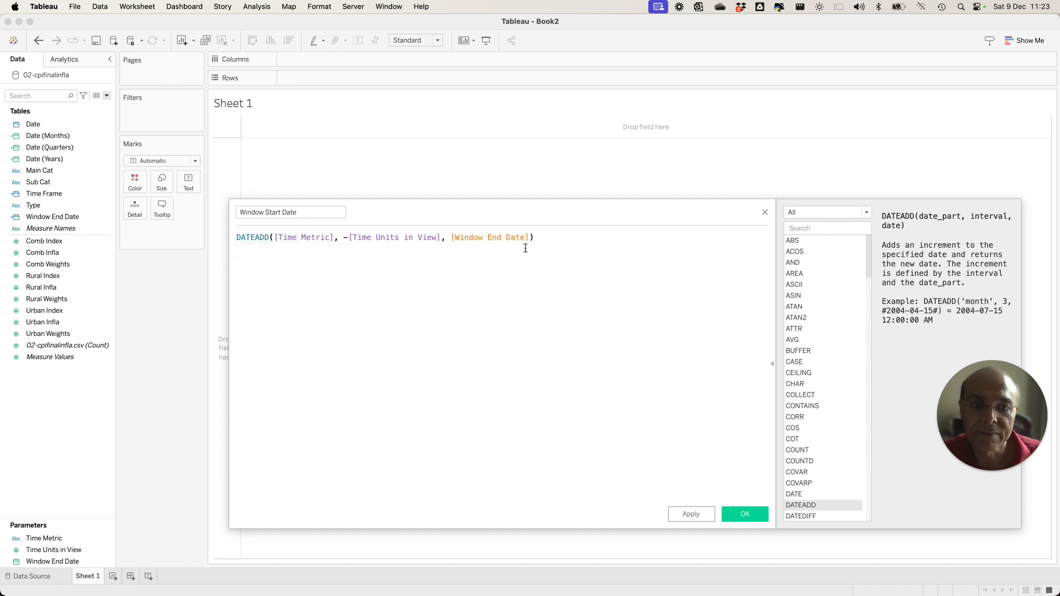
pyautogui.click(236, 237)
pyautogui.write('Date')
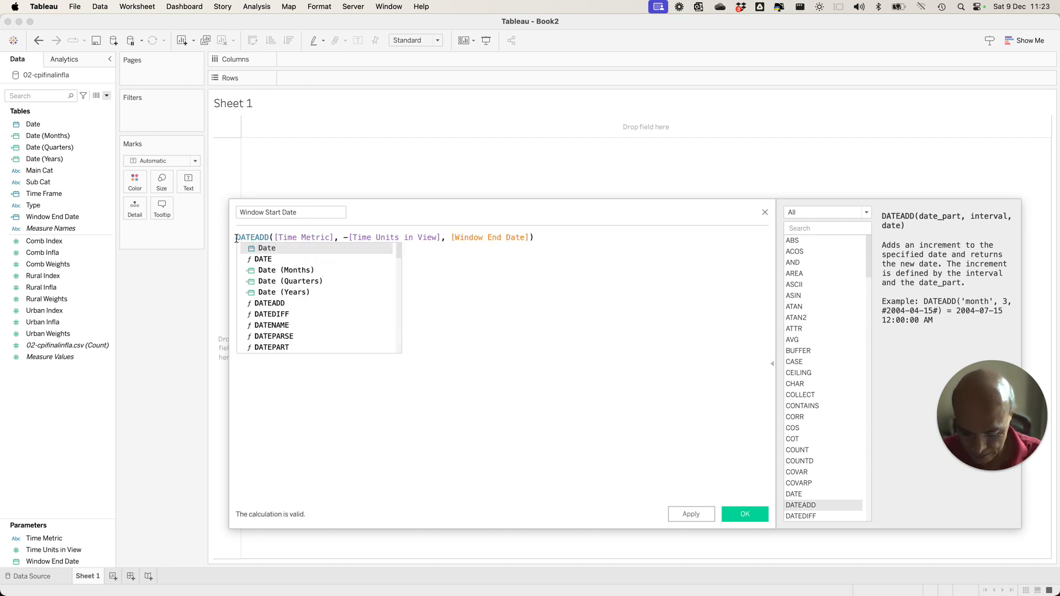
pyautogui.write('(')
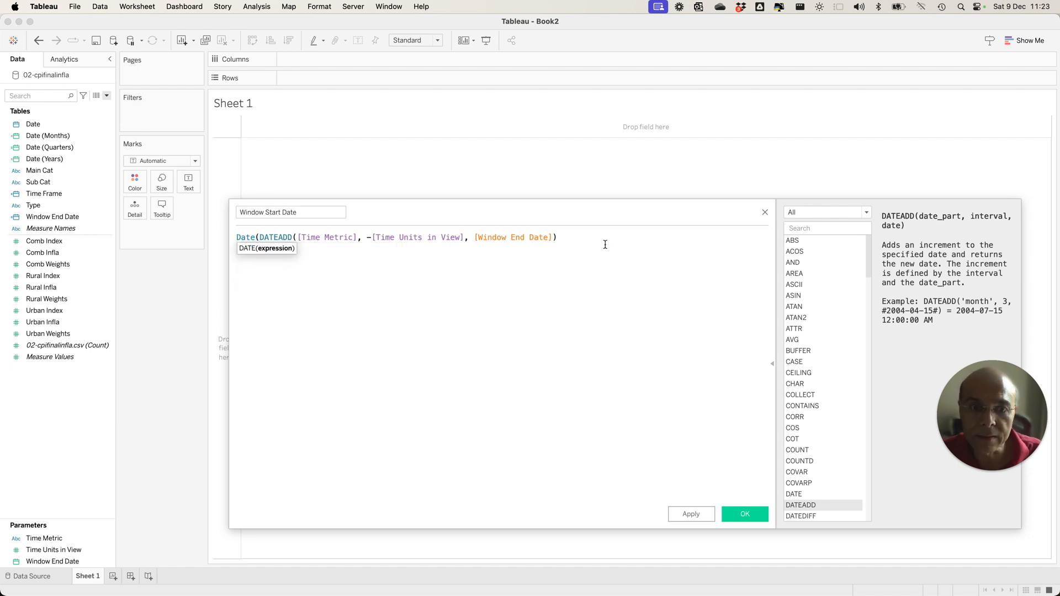
pyautogui.click(587, 238)
pyautogui.write(')')
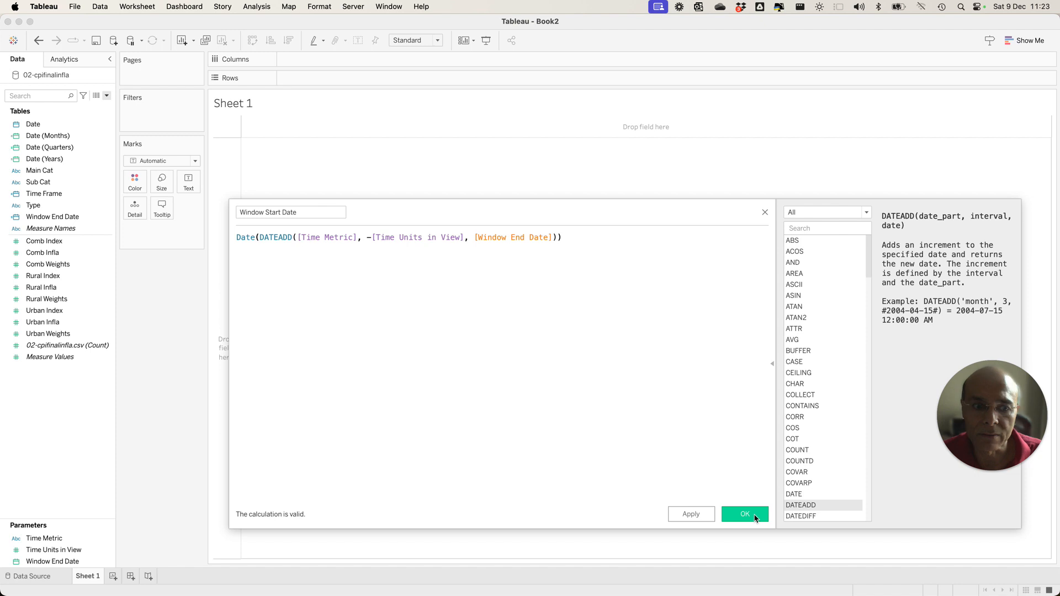
pyautogui.click(755, 517)
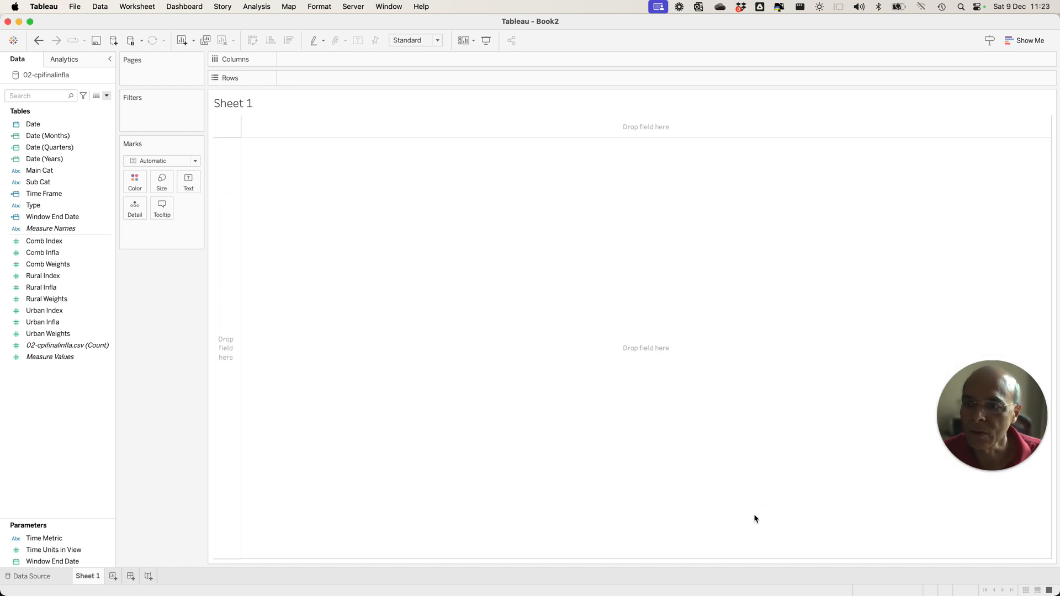
# Start a new calculated field named Window Width.
pyautogui.click(107, 96)
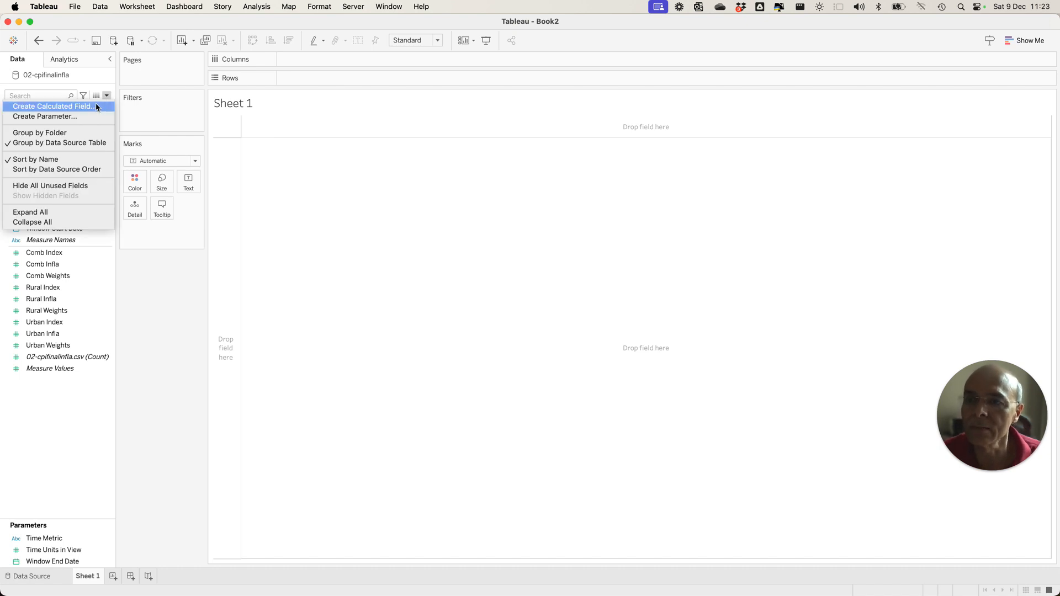
pyautogui.click(96, 105)
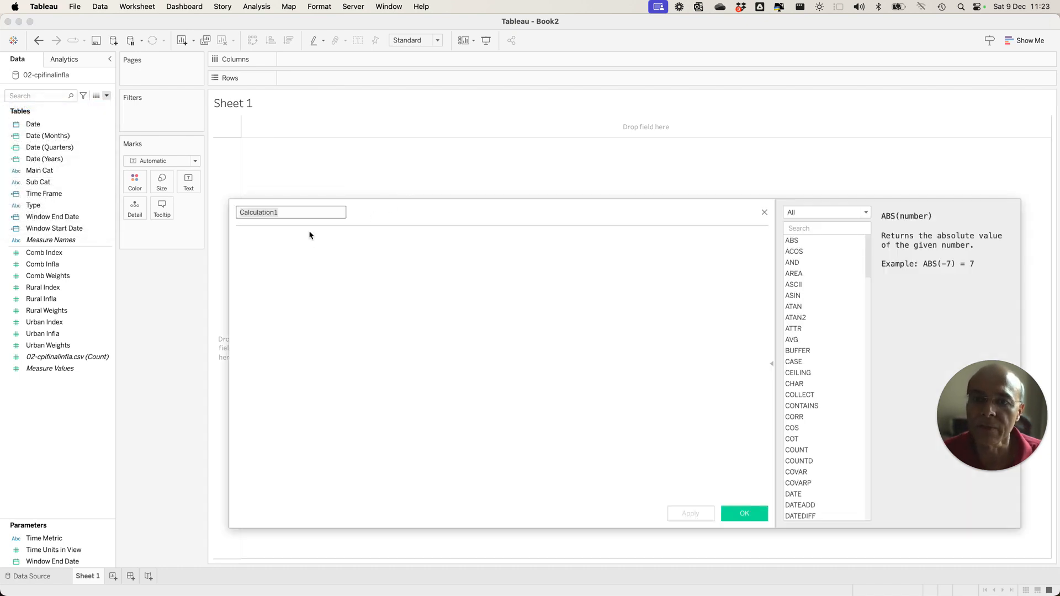
pyautogui.write('Winmd')
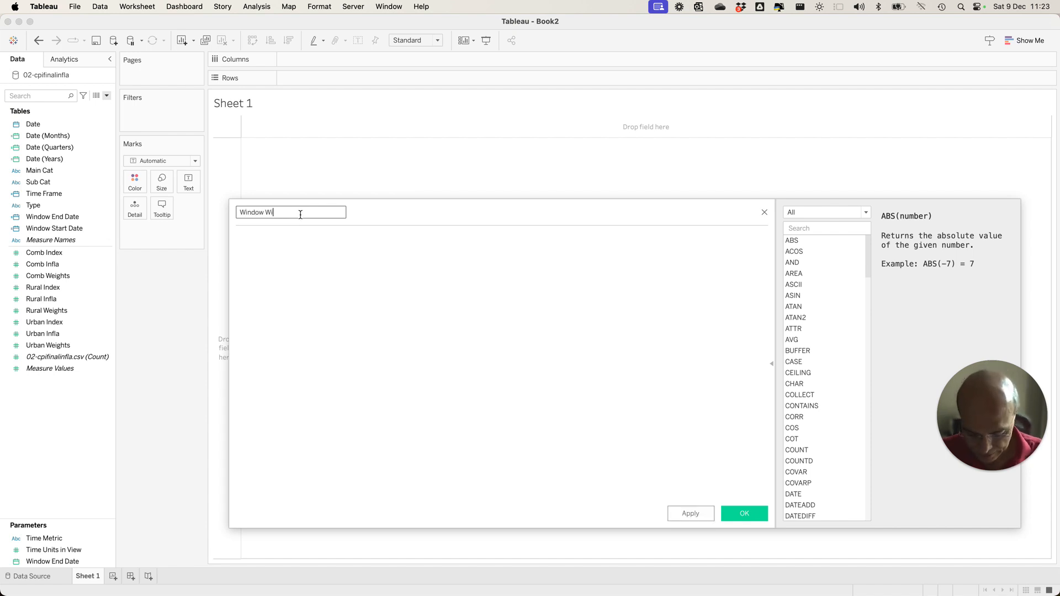
# Begin the Window Width formula with an IF condition testing that Window Start Date < Time Frame.
pyautogui.click(304, 242)
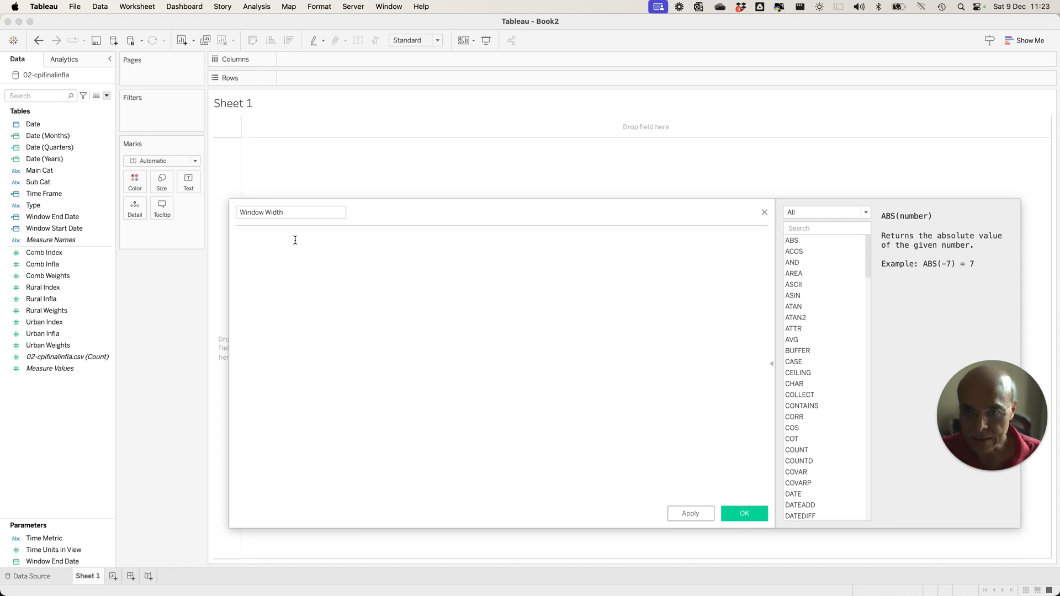
pyautogui.write('IF ')
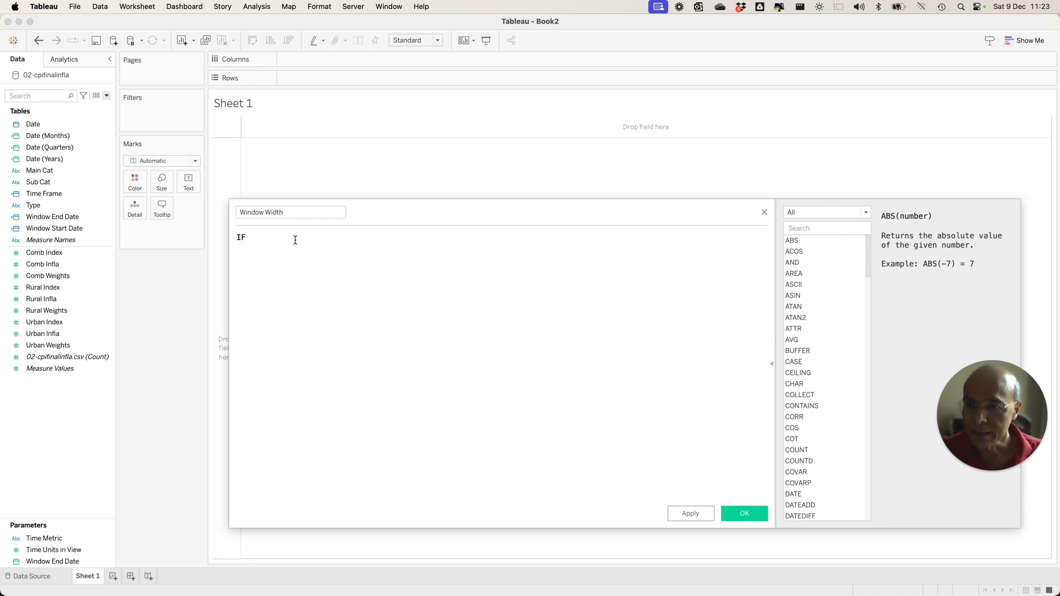
pyautogui.write('W')
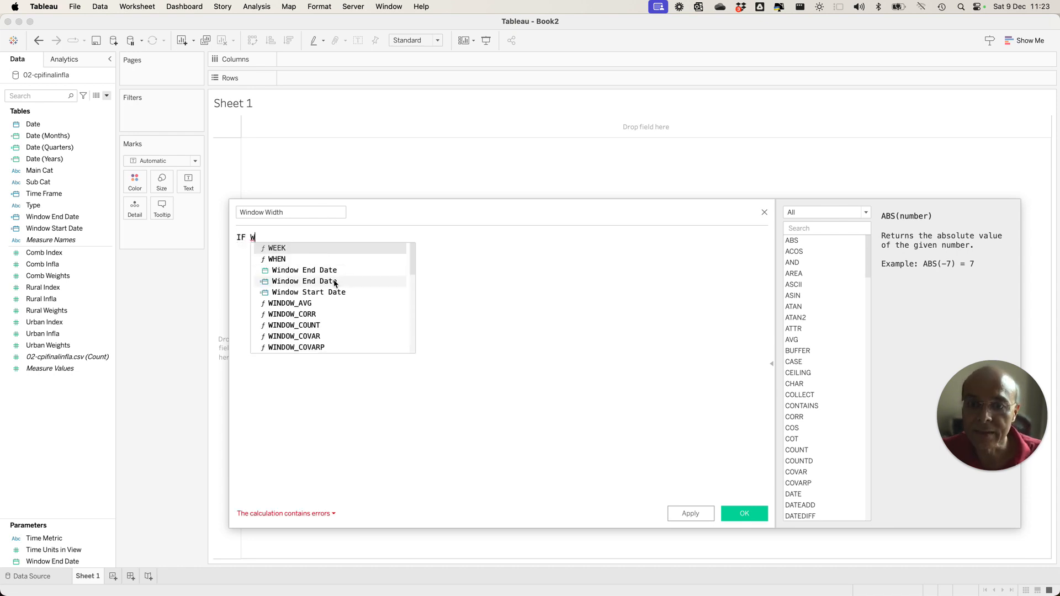
pyautogui.click(333, 293)
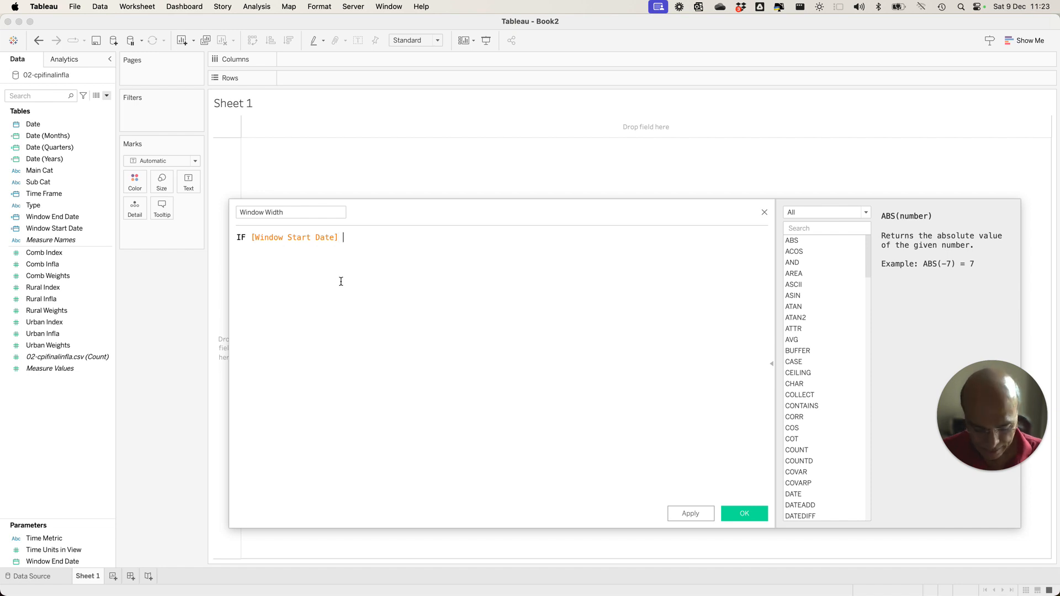
pyautogui.write('< Time')
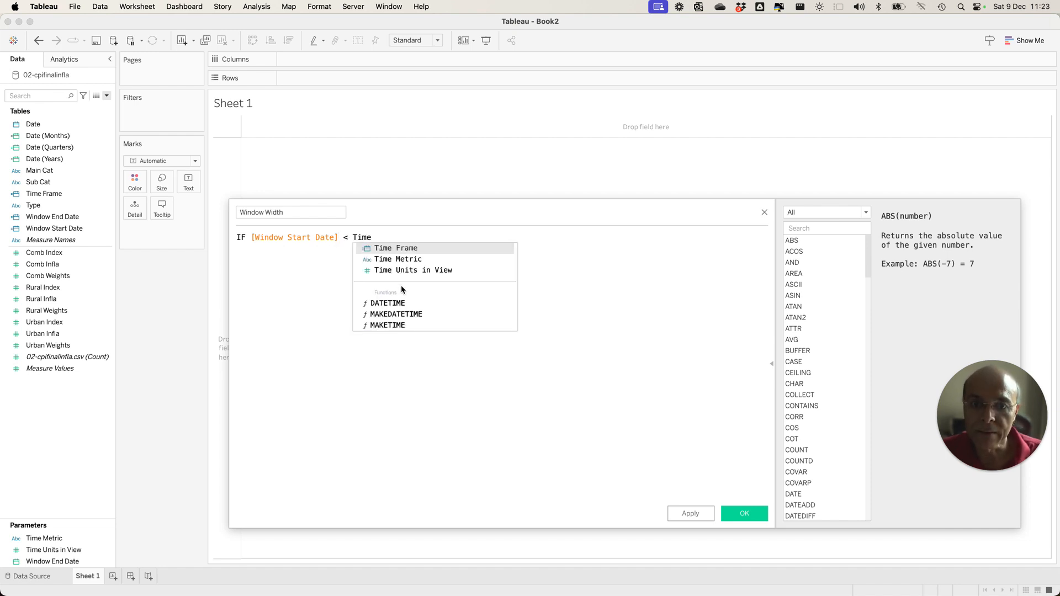
pyautogui.click(419, 250)
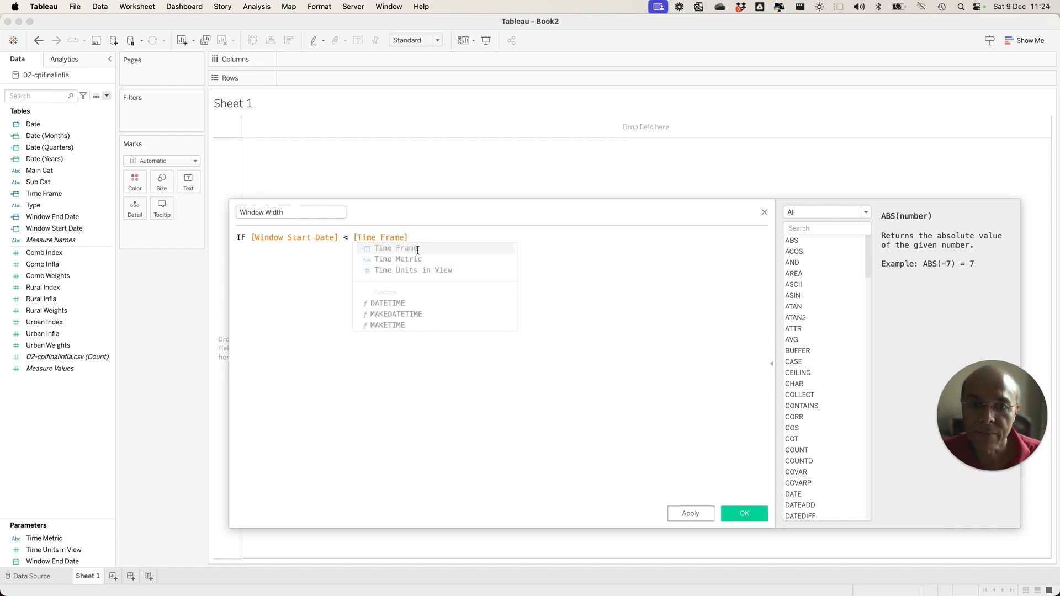
# Extend the Window Width condition with And, requiring Time Frame <= the Window End Date calculated field.
pyautogui.write('And ')
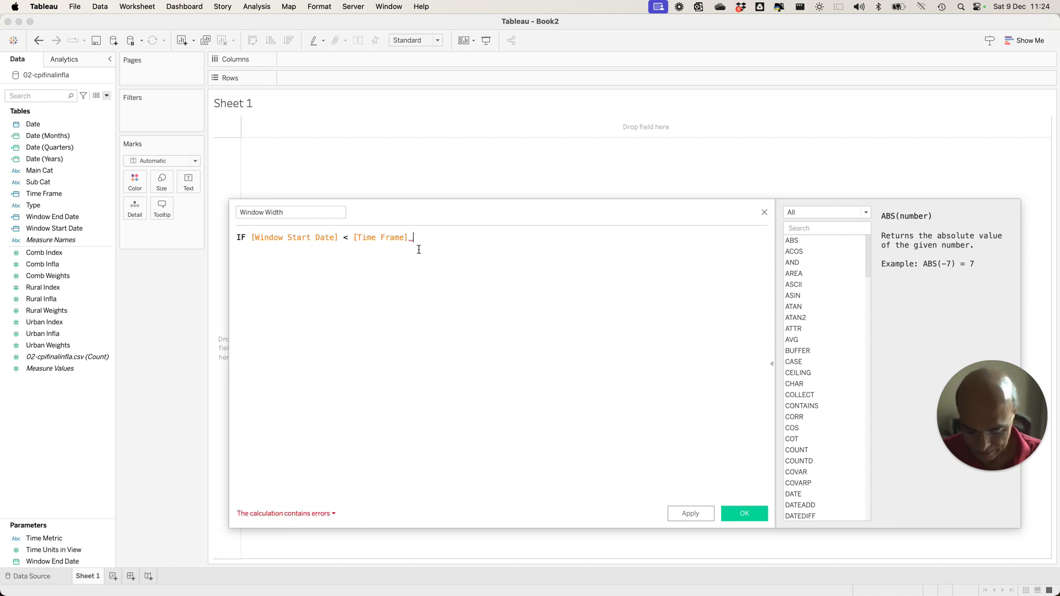
pyautogui.write('Ti')
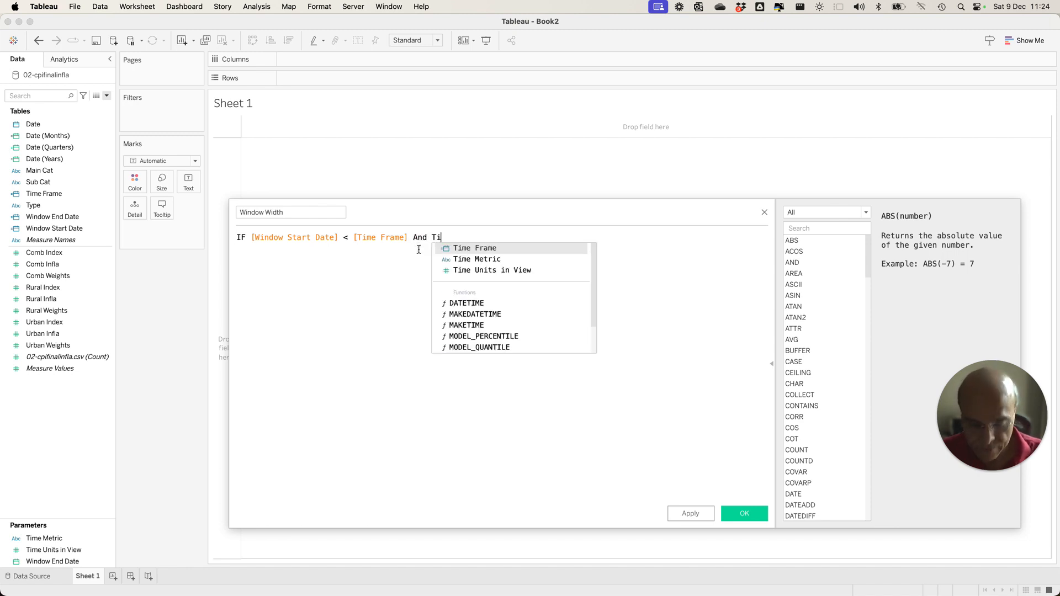
pyautogui.click(462, 250)
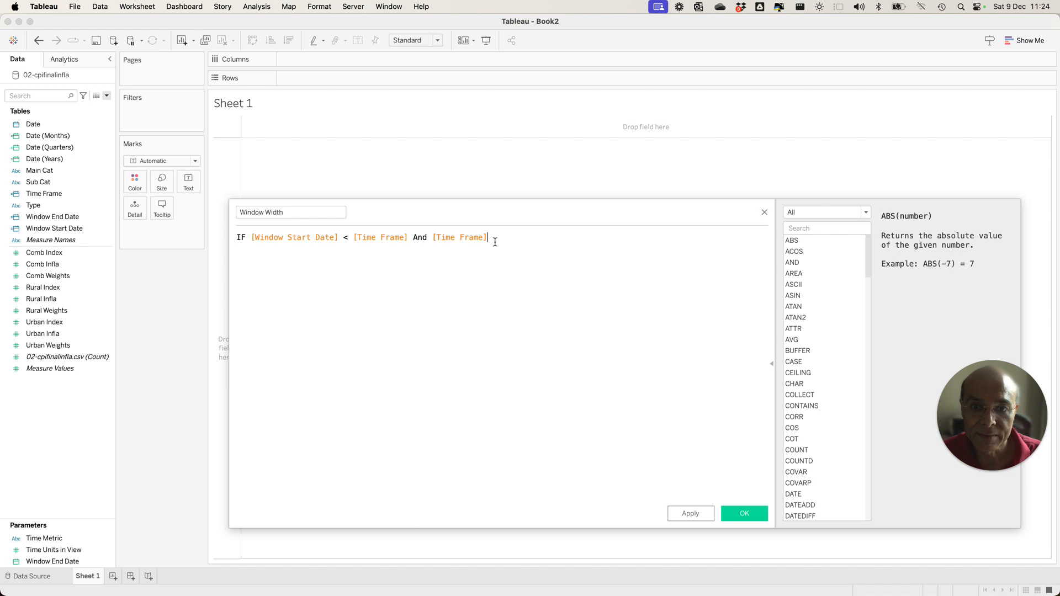
pyautogui.write('<= Win')
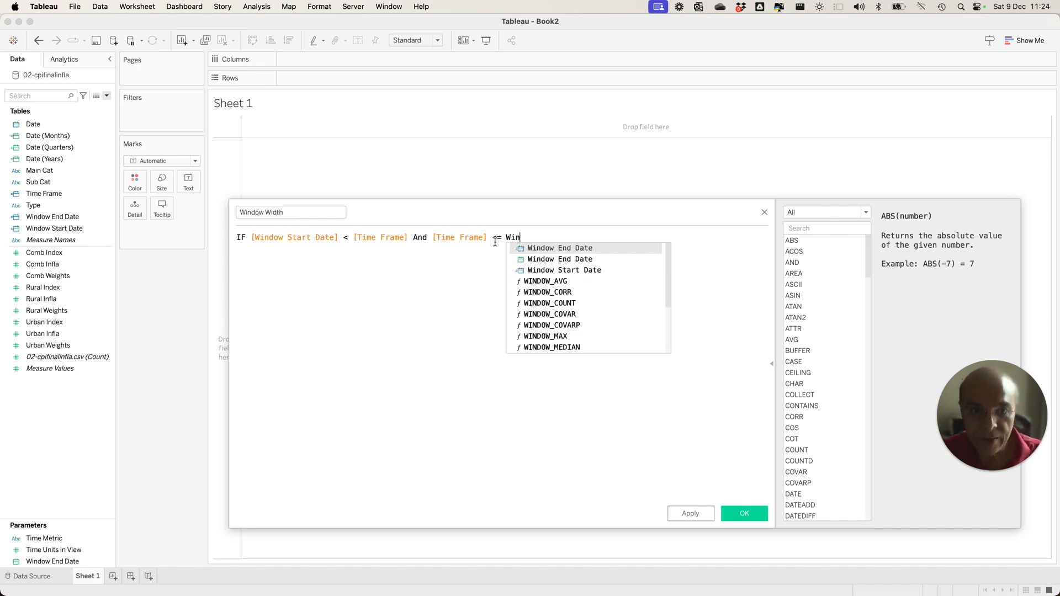
pyautogui.click(587, 248)
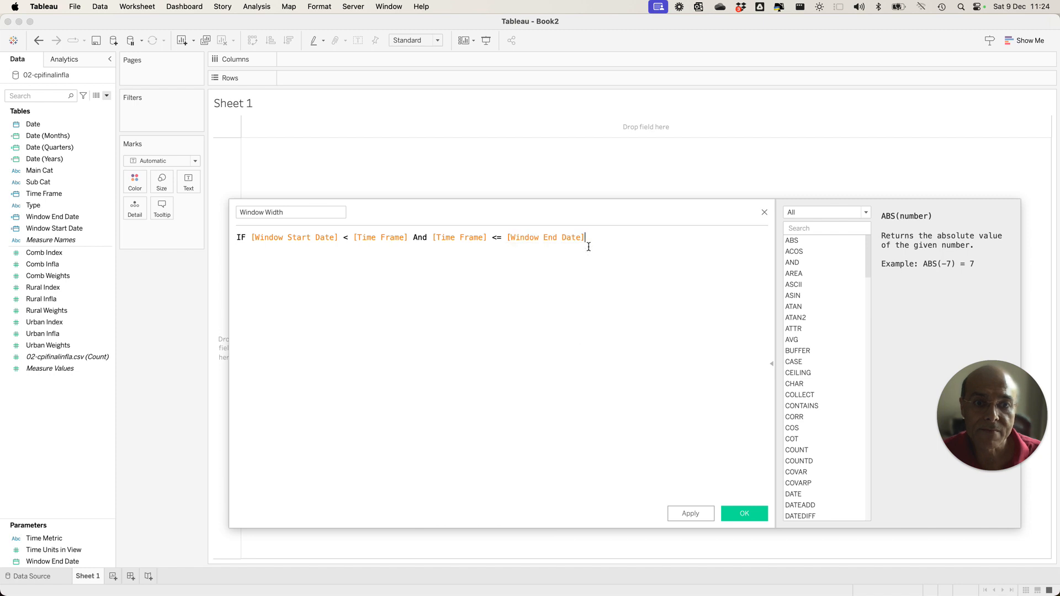
# Finish the Window Width formula with Then True Else False End and save the calculated field.
pyautogui.write('Then')
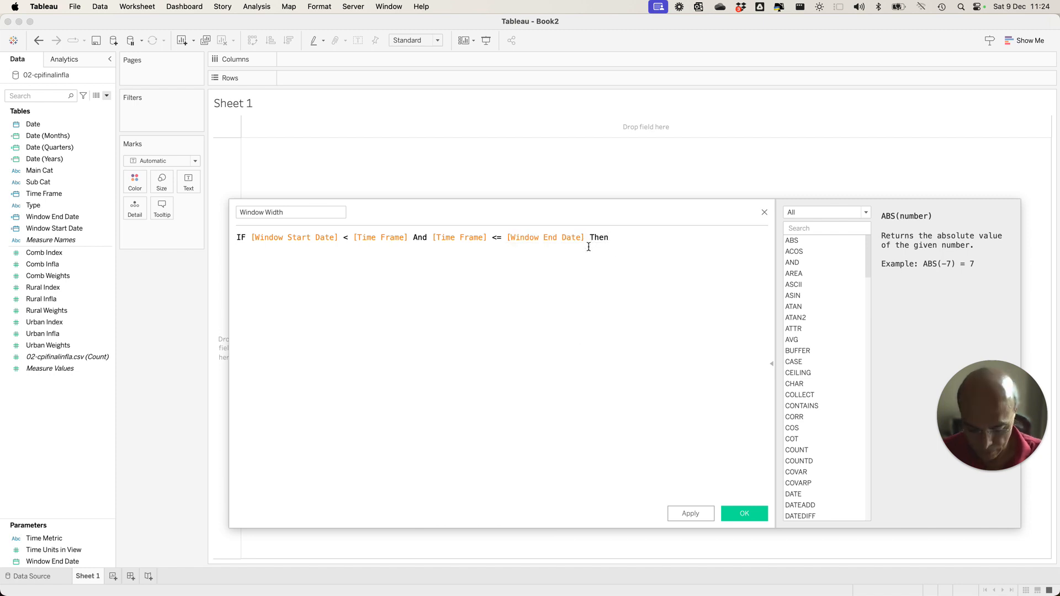
pyautogui.write(' True Else False  End')
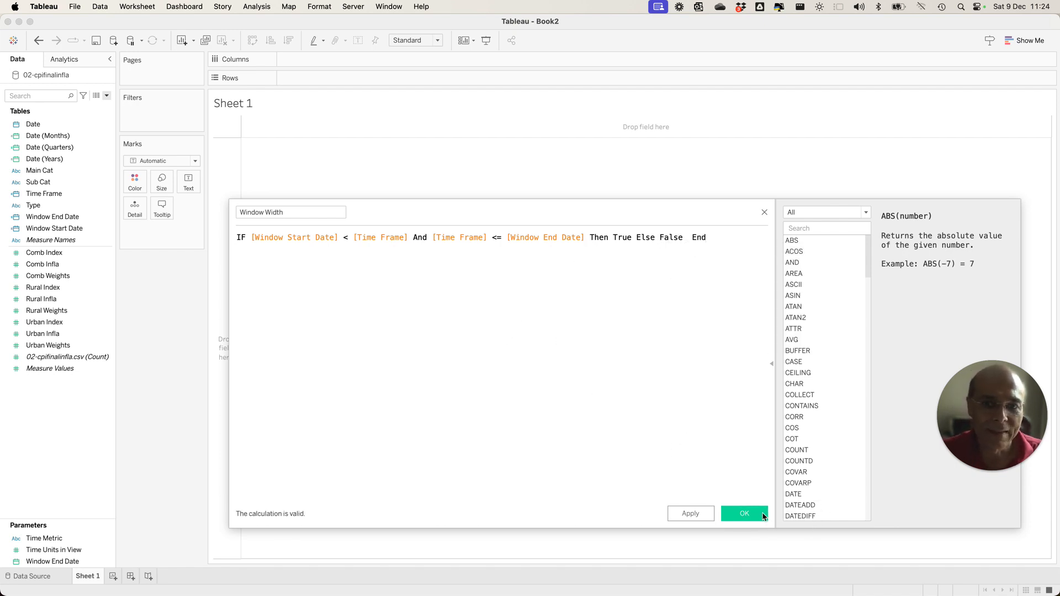
pyautogui.click(763, 516)
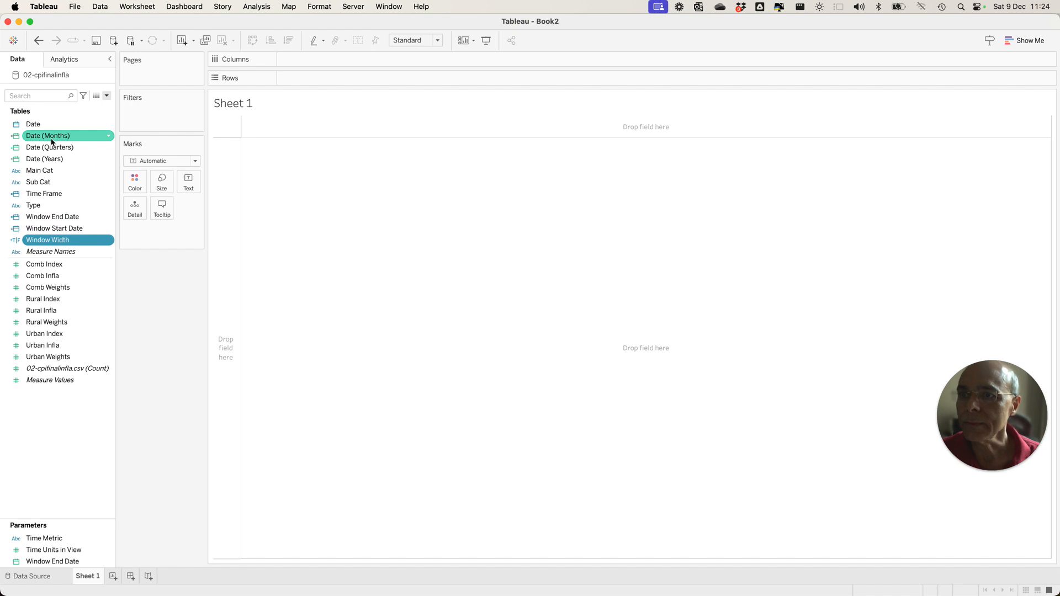
# Place Time Frame on Columns and set it to Exact Date.
pyautogui.moveTo(55, 197); pyautogui.dragTo(301, 57)
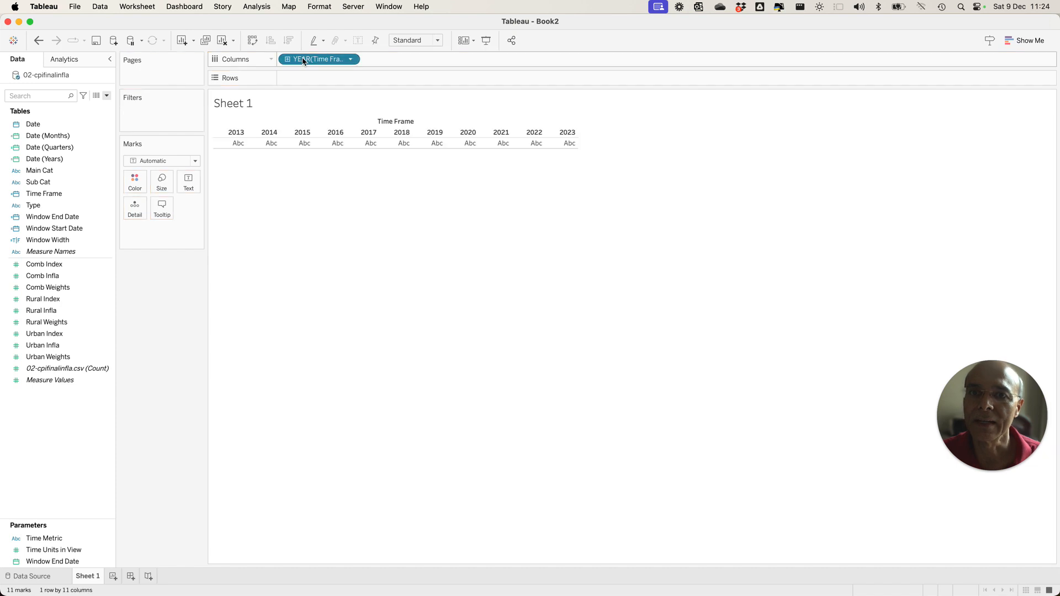
pyautogui.rightClick(303, 61)
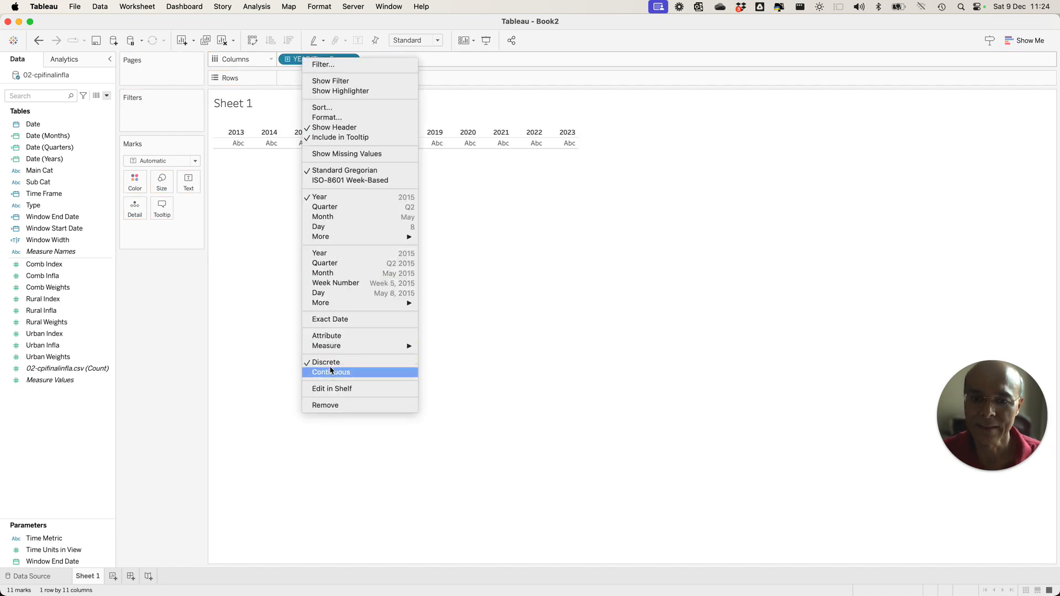
pyautogui.click(267, 260)
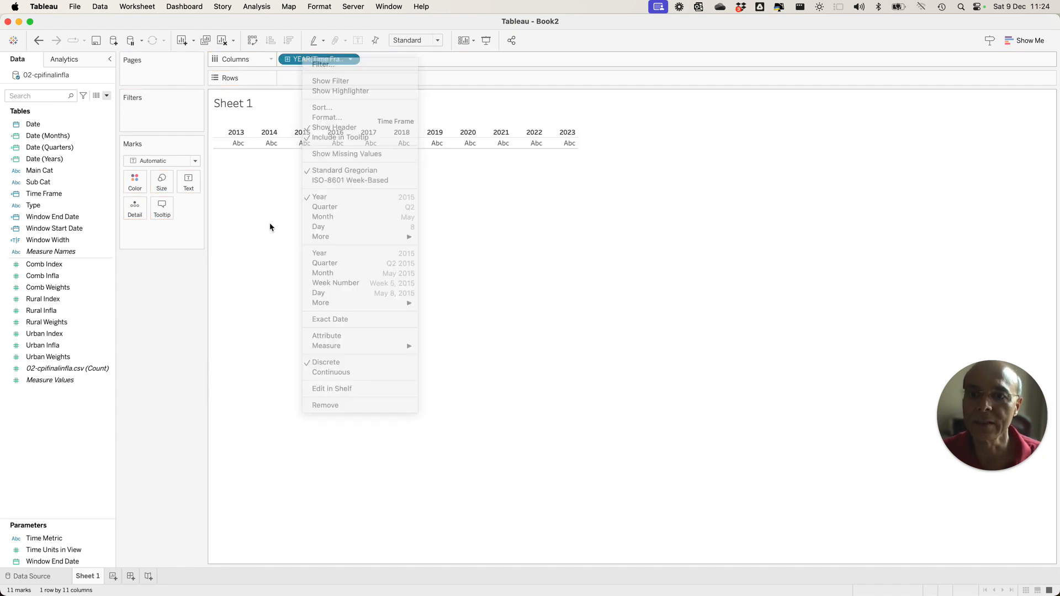
pyautogui.click(351, 59)
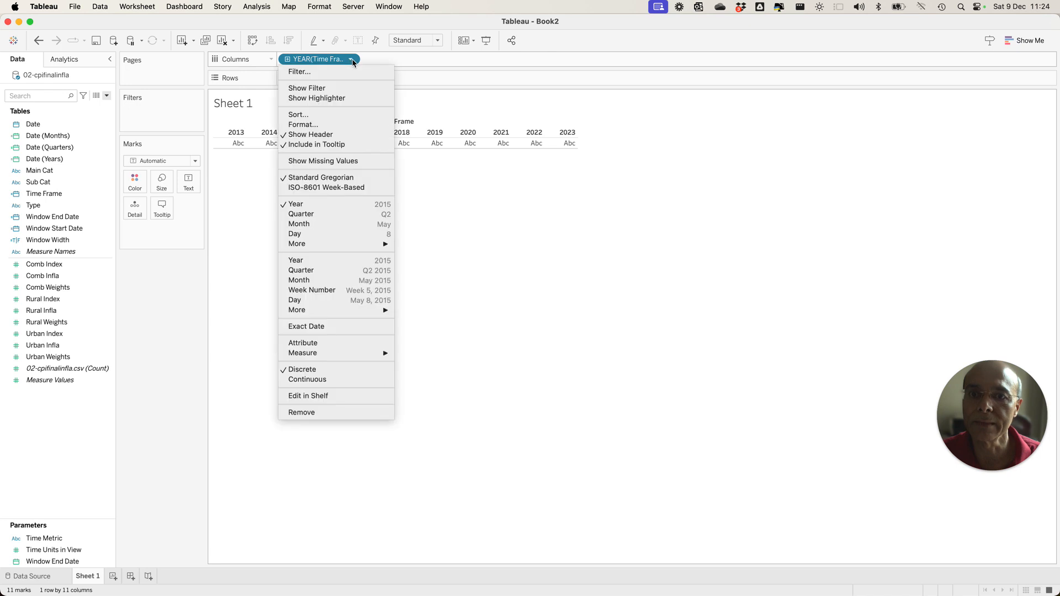
pyautogui.click(323, 327)
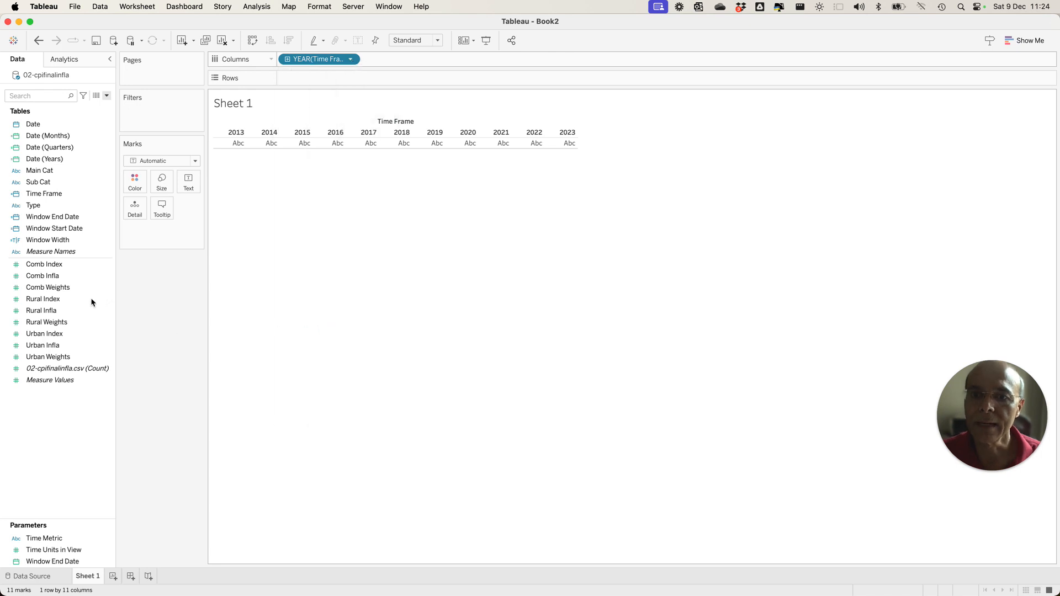
# Add Comb Infla to Rows and change the Time Frame field on Columns to discrete.
pyautogui.click(60, 276)
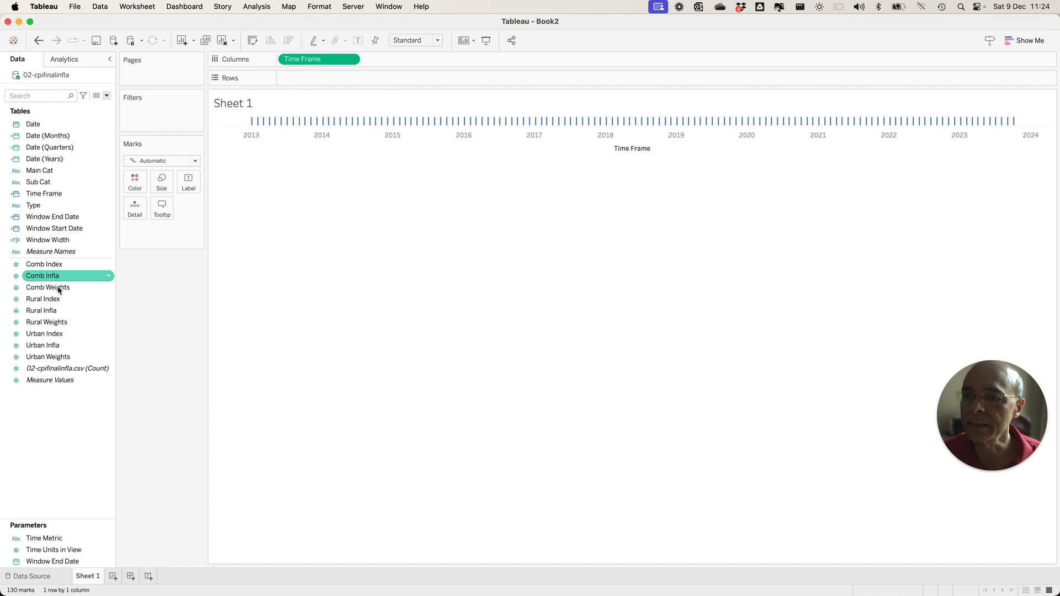
pyautogui.moveTo(128, 230); pyautogui.dragTo(287, 77)
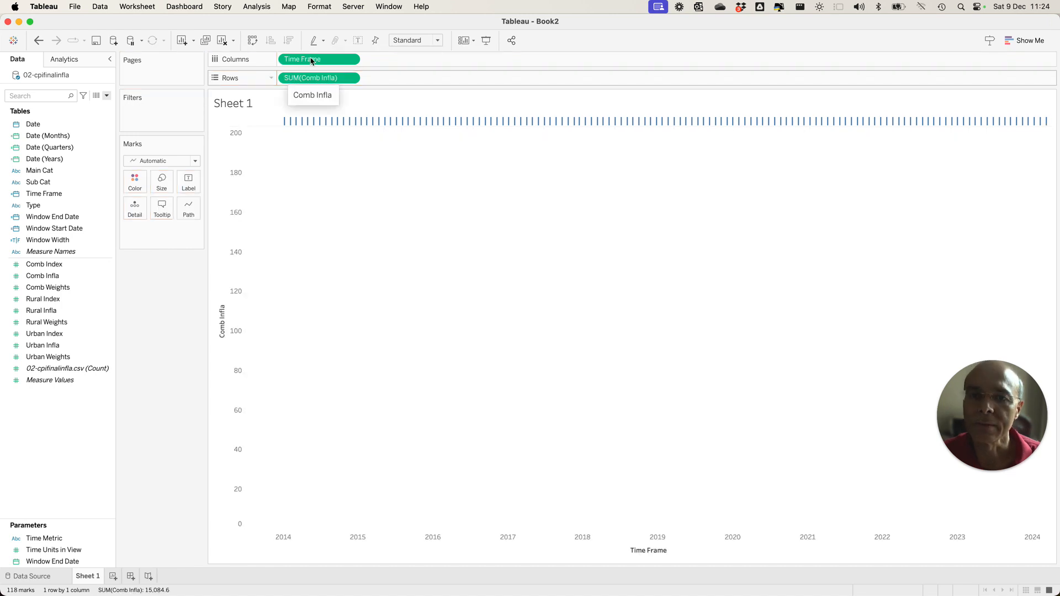
pyautogui.rightClick(310, 61)
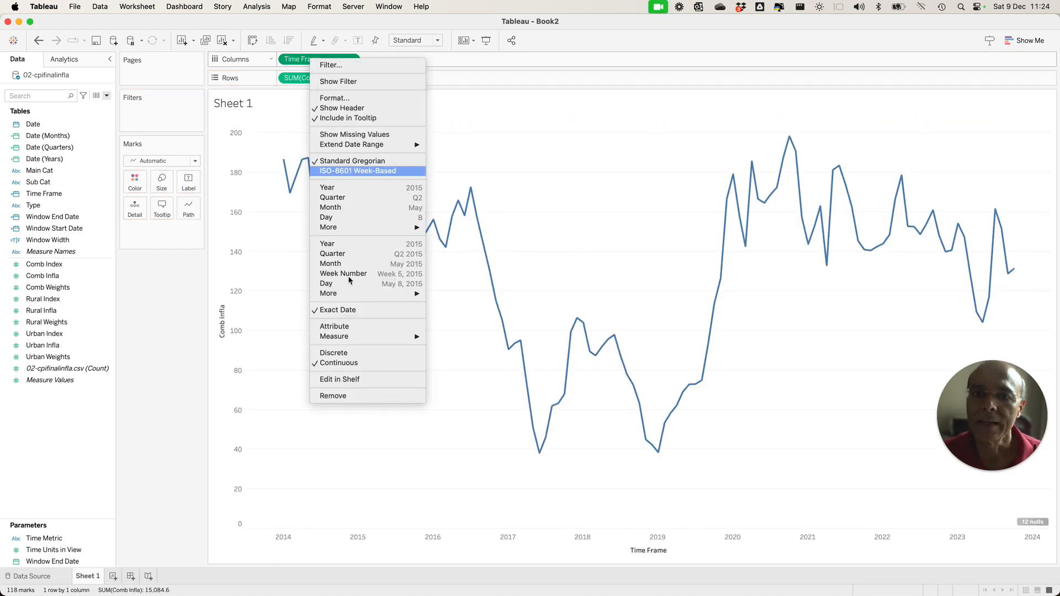
pyautogui.click(334, 354)
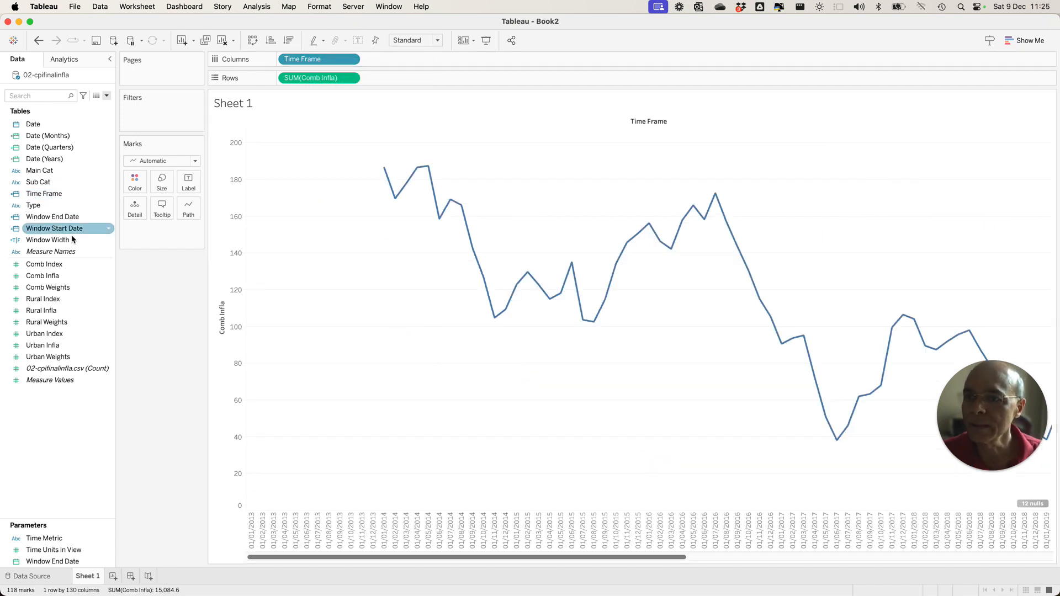
# Filter the sheet by Window Width, keeping only True.
pyautogui.moveTo(62, 240); pyautogui.dragTo(142, 129)
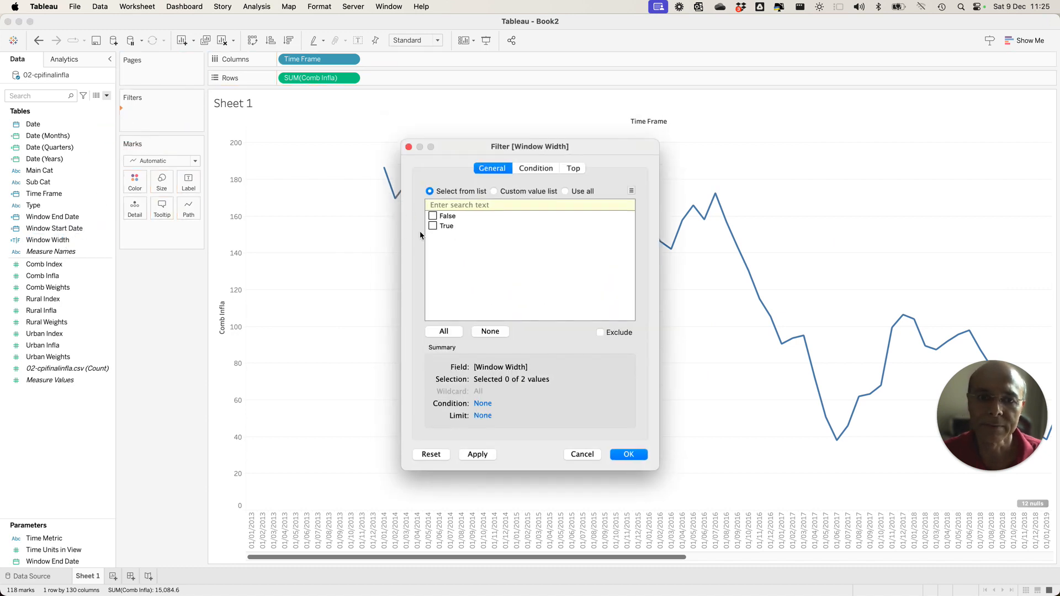
pyautogui.click(433, 226)
pyautogui.click(639, 456)
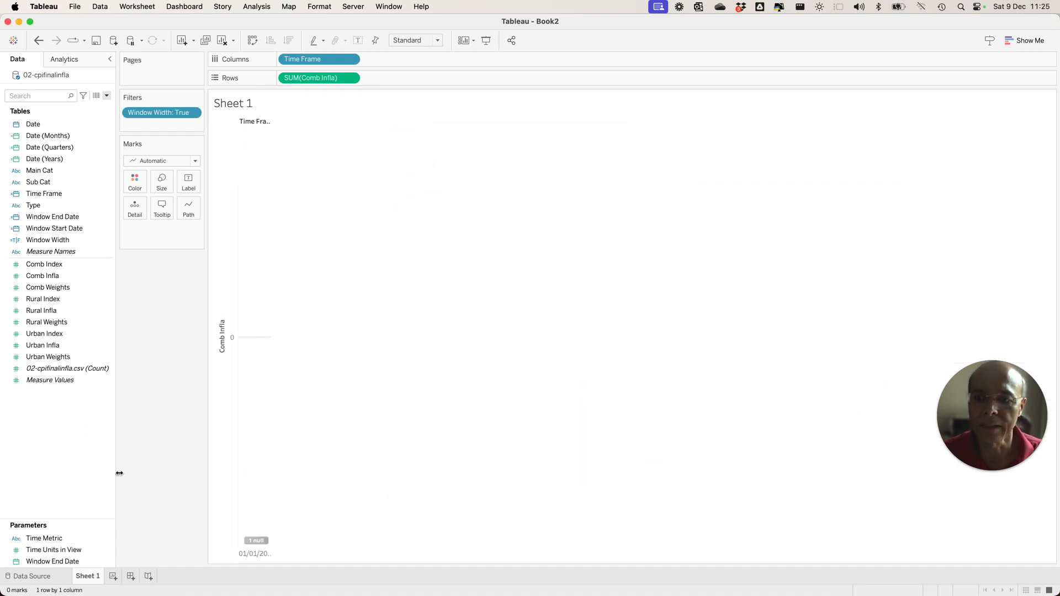
# Show the Window End Date parameter control on the sheet.
pyautogui.click(58, 563)
pyautogui.rightClick(60, 566)
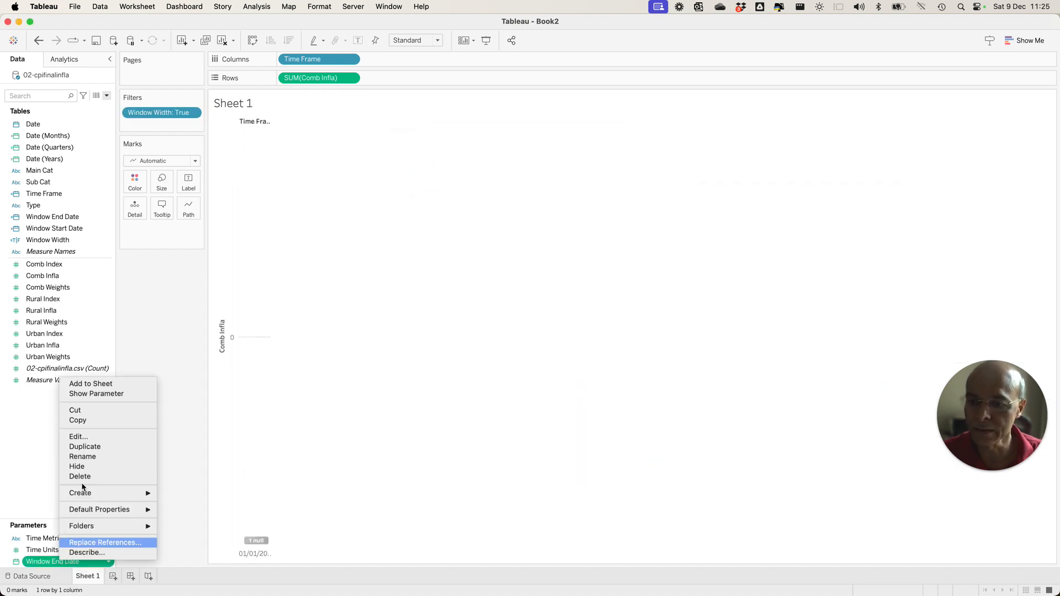
pyautogui.click(102, 394)
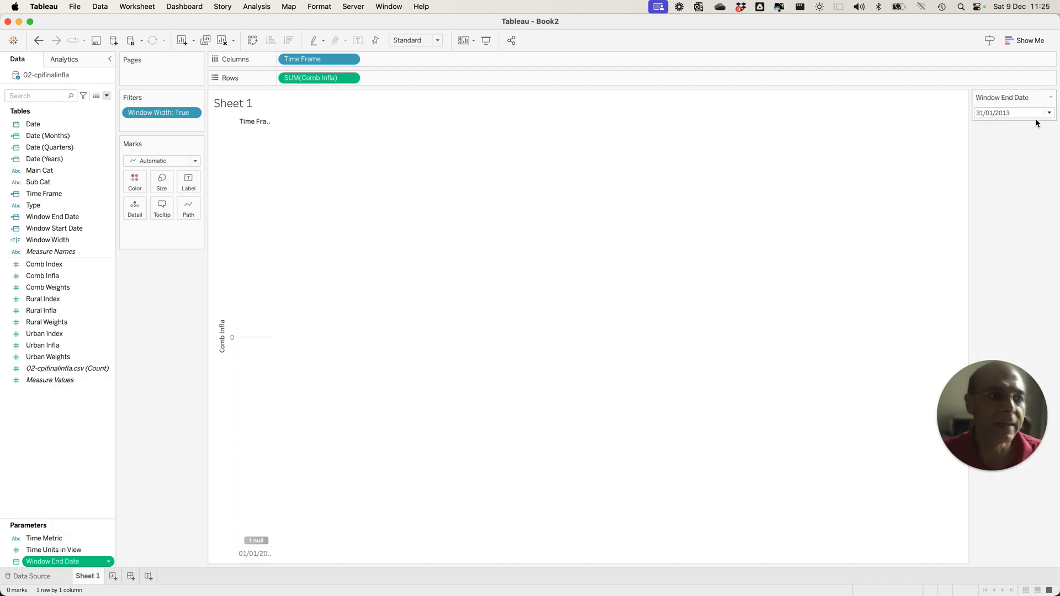
# Change the Window End Date control to a slider and set it to 31/10/2023.
pyautogui.click(1036, 114)
pyautogui.scroll(-20, 1031, 249)
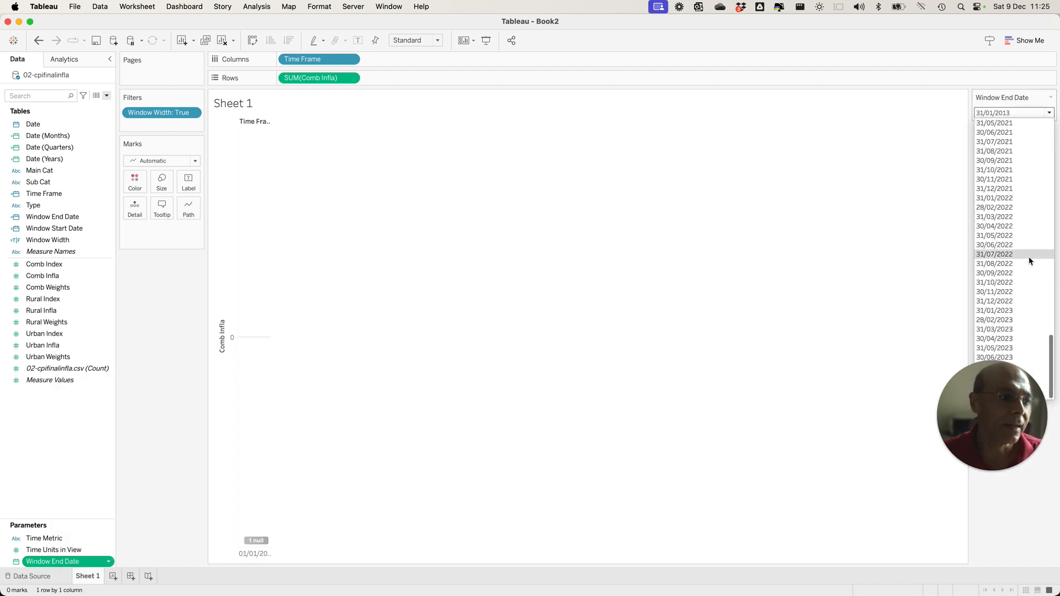
pyautogui.click(1049, 399)
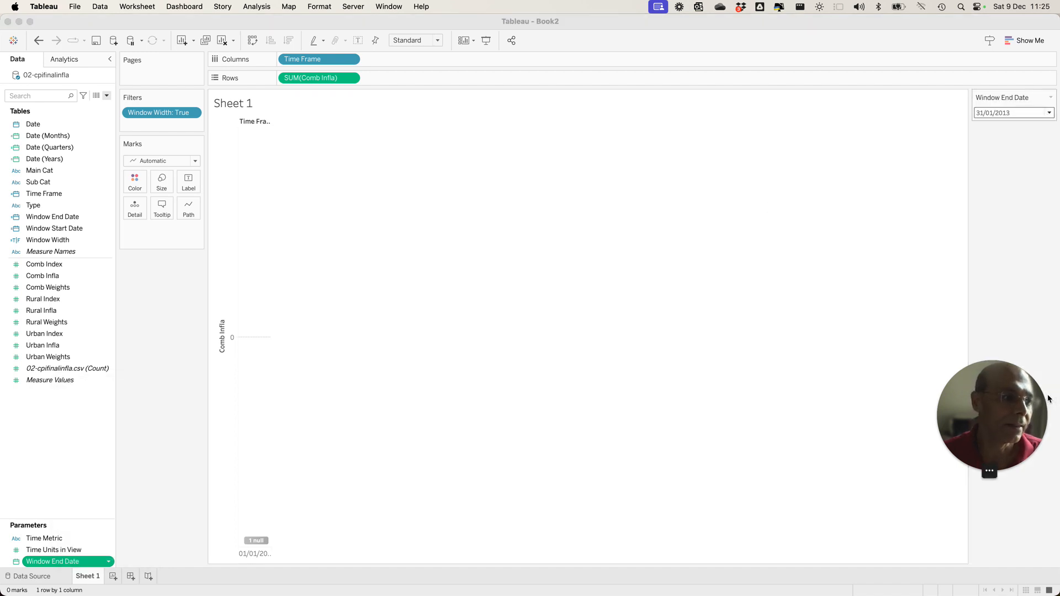
pyautogui.click(1051, 97)
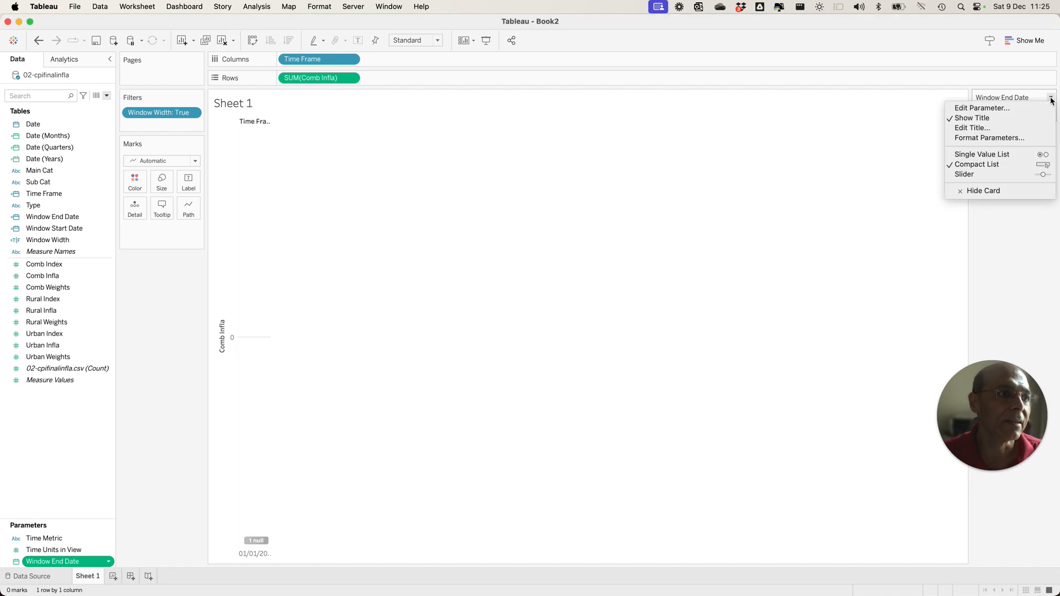
pyautogui.click(974, 174)
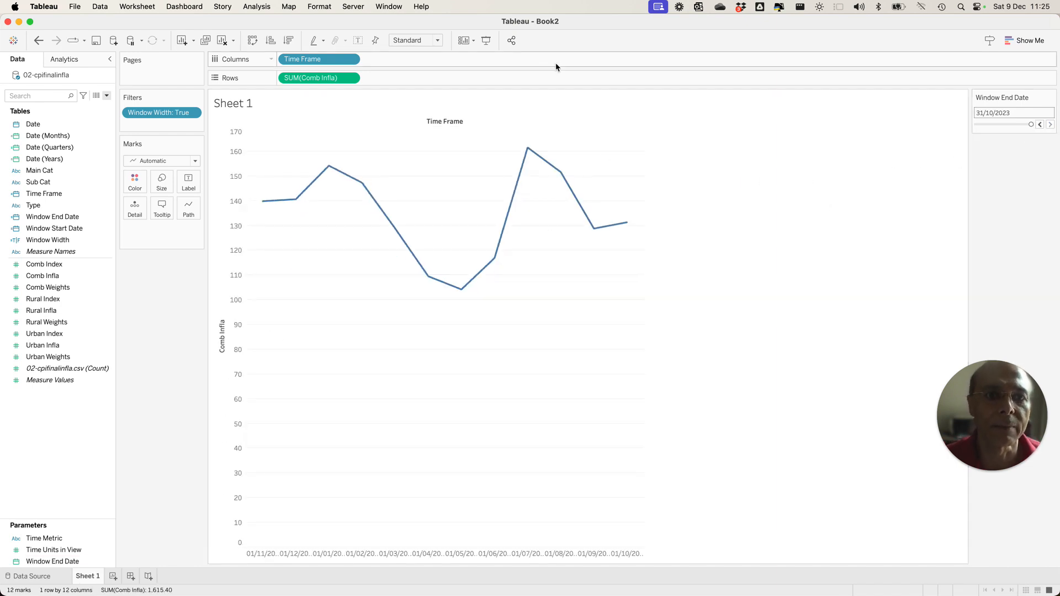
# Set the worksheet's fit to Entire View.
pyautogui.click(436, 41)
pyautogui.click(428, 76)
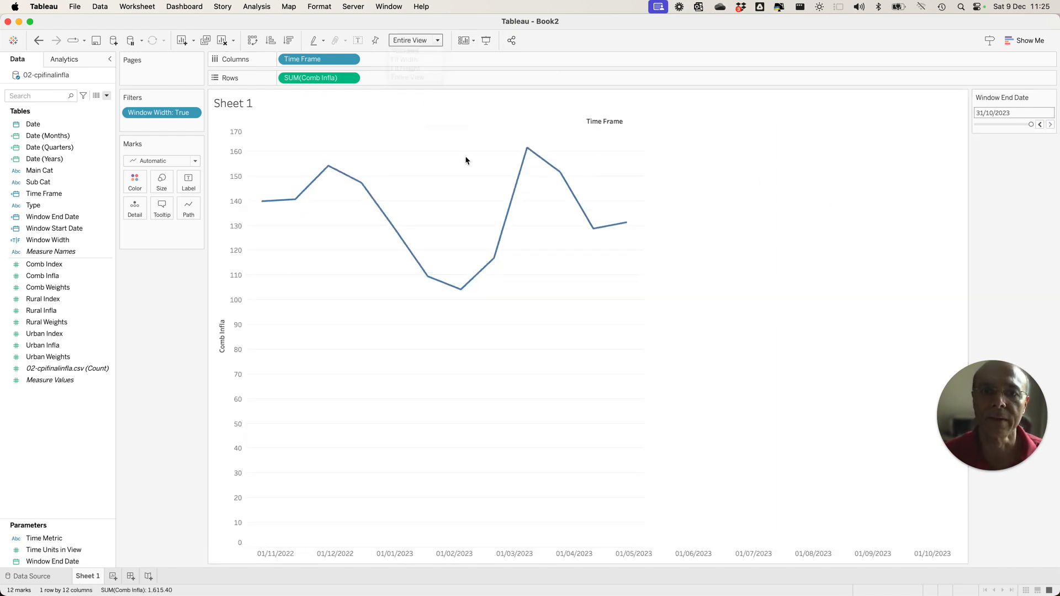
# Turn off showing the innermost level at the bottom of the view in the table options and hide the field labels for columns.
pyautogui.click(247, 7)
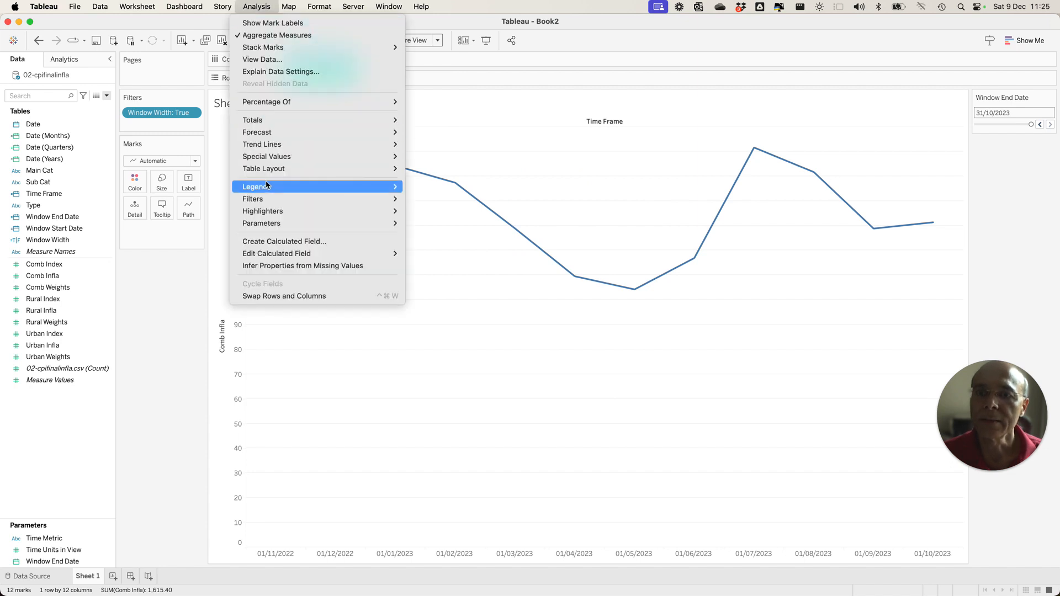
pyautogui.moveTo(270, 173)
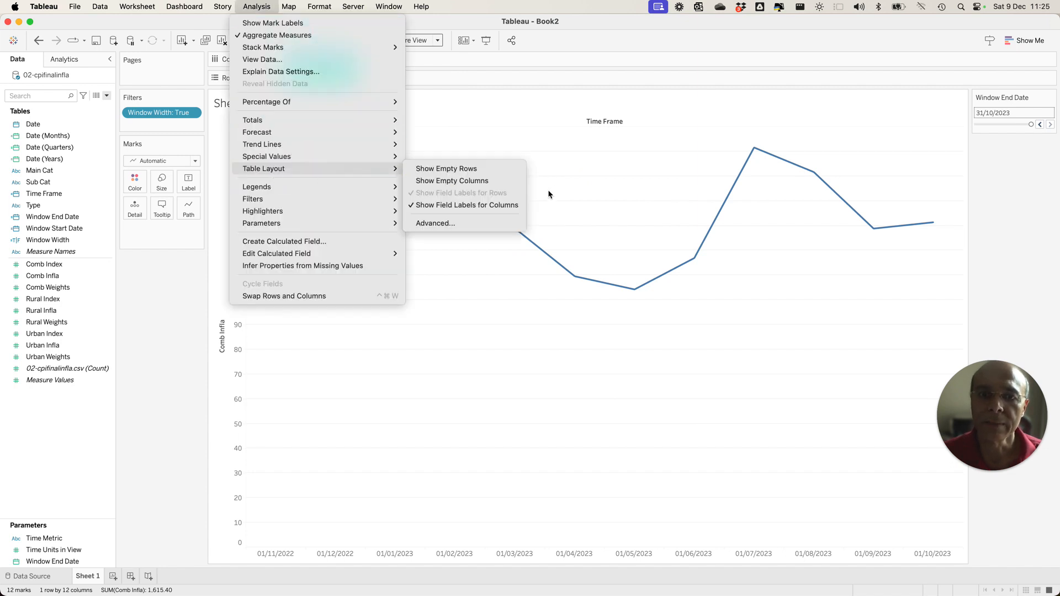
pyautogui.click(462, 223)
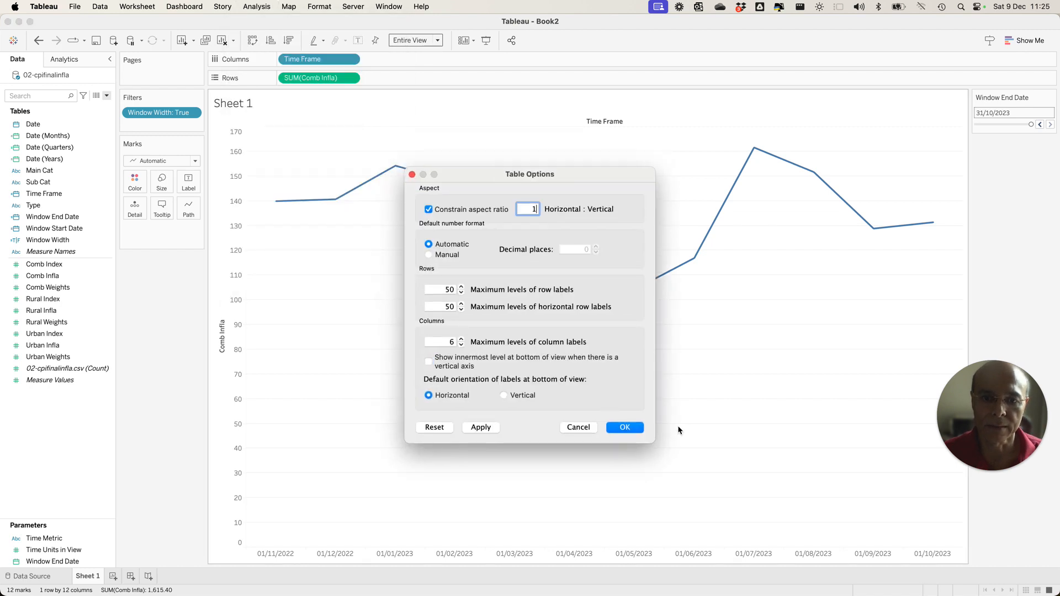
pyautogui.click(625, 428)
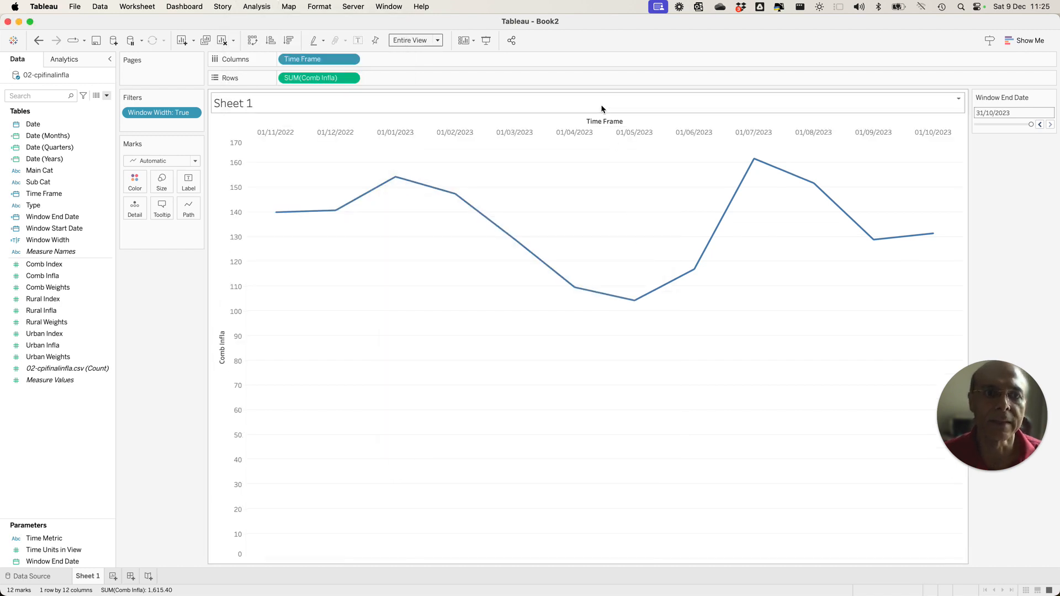
pyautogui.rightClick(602, 122)
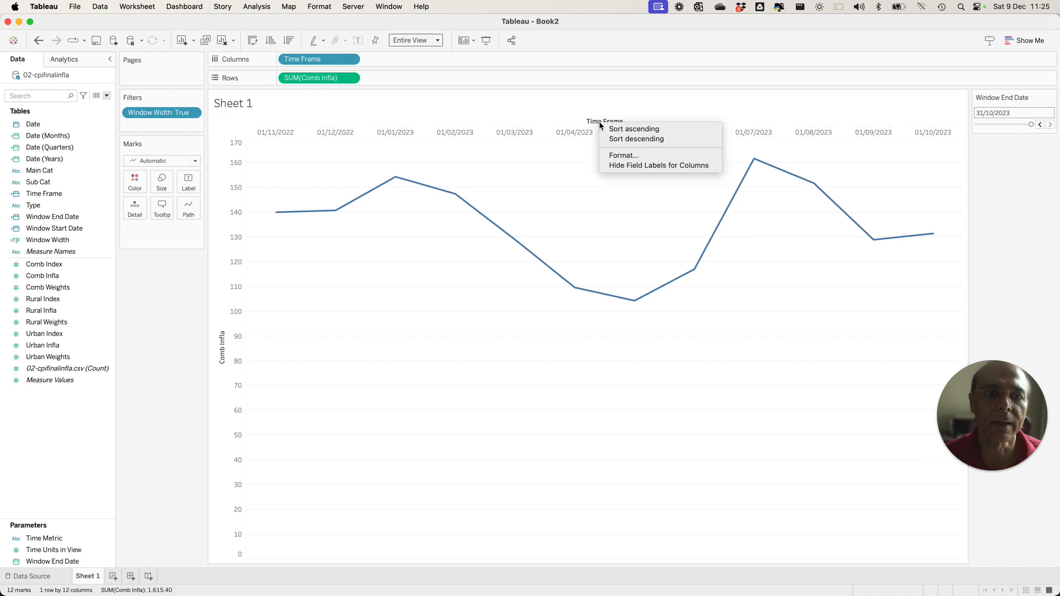
pyautogui.click(627, 166)
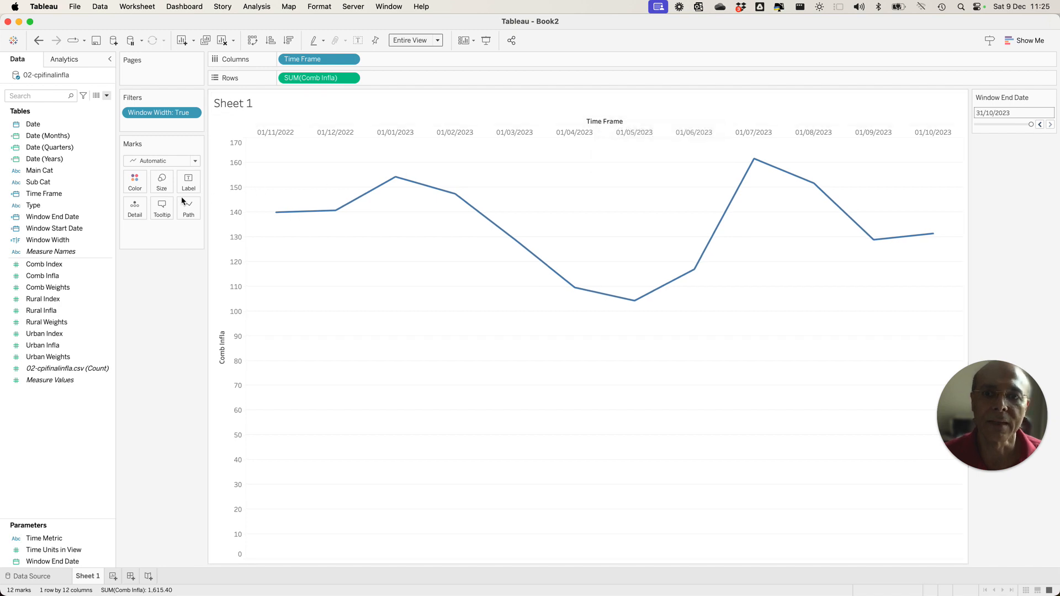
# Format the sheet's shading with a light grey pane colour for column banding.
pyautogui.click(78, 61)
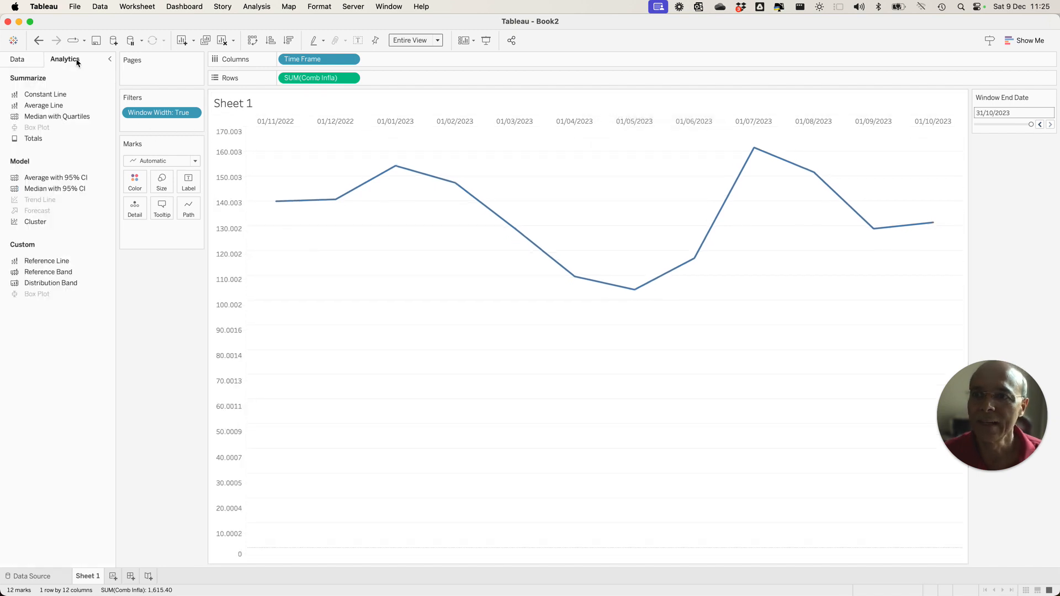
pyautogui.click(25, 62)
pyautogui.rightClick(310, 160)
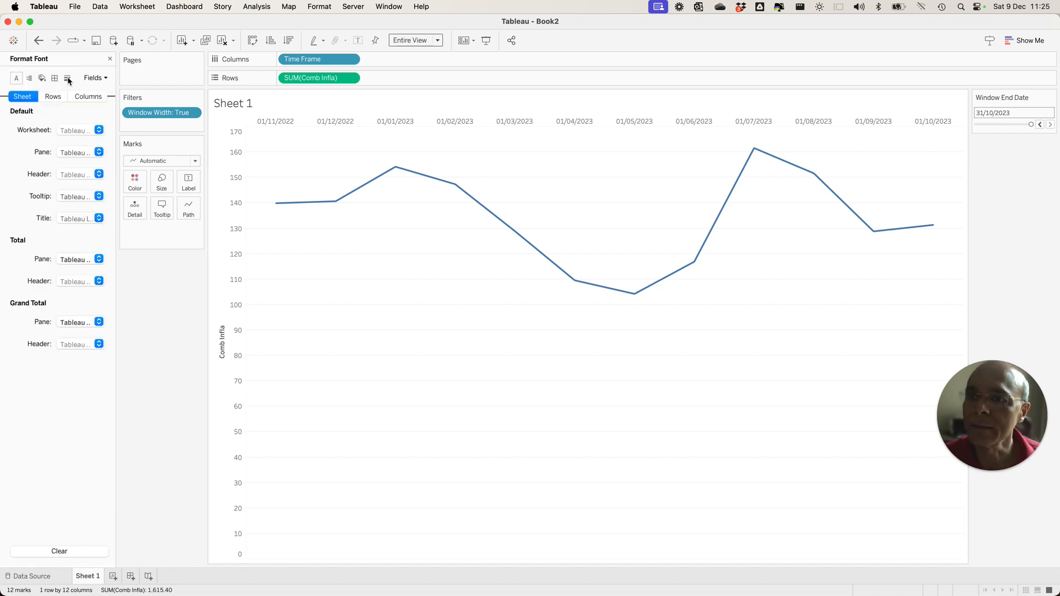
pyautogui.click(41, 78)
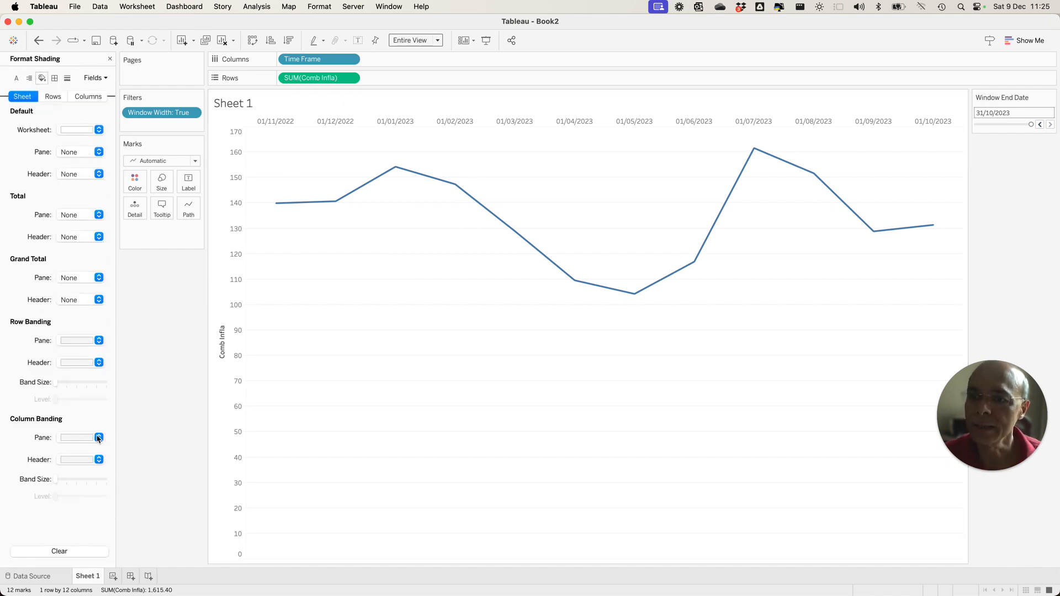
pyautogui.click(98, 438)
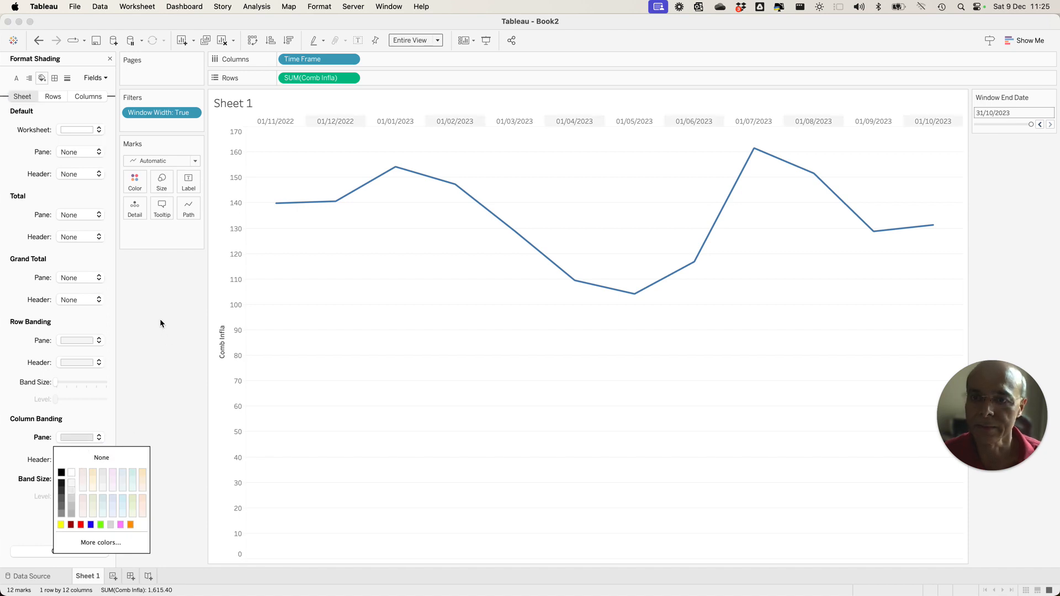
pyautogui.click(263, 228)
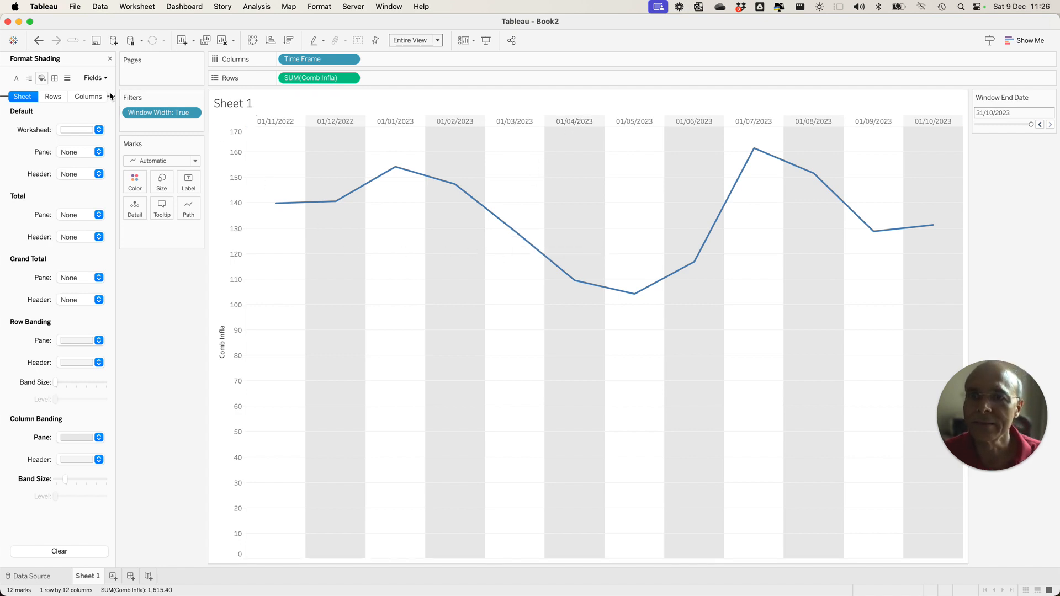
pyautogui.click(110, 59)
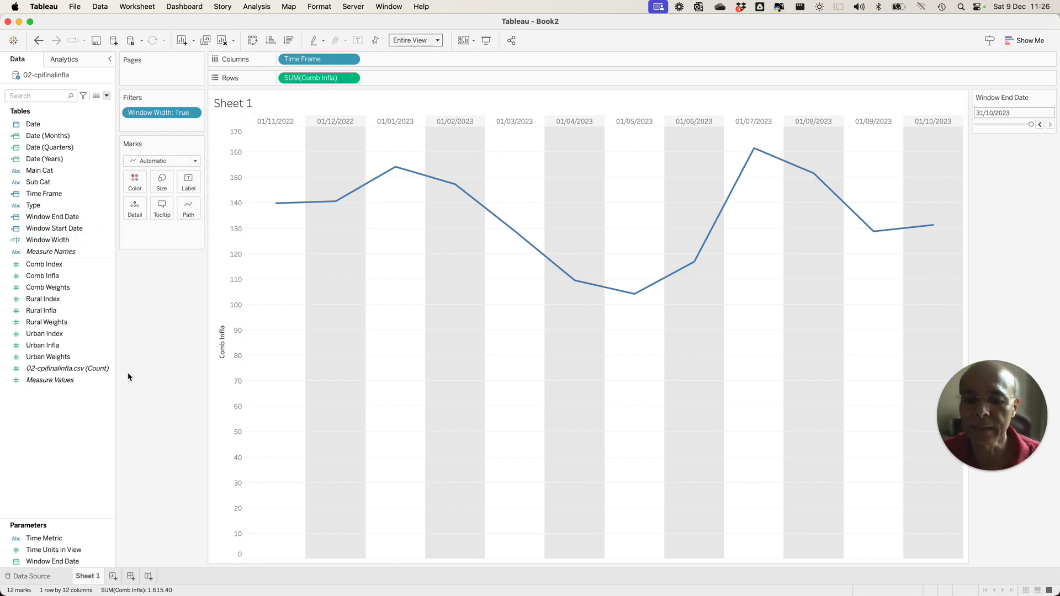
# Create a calculated field named Time Frame Formatted.
pyautogui.click(107, 97)
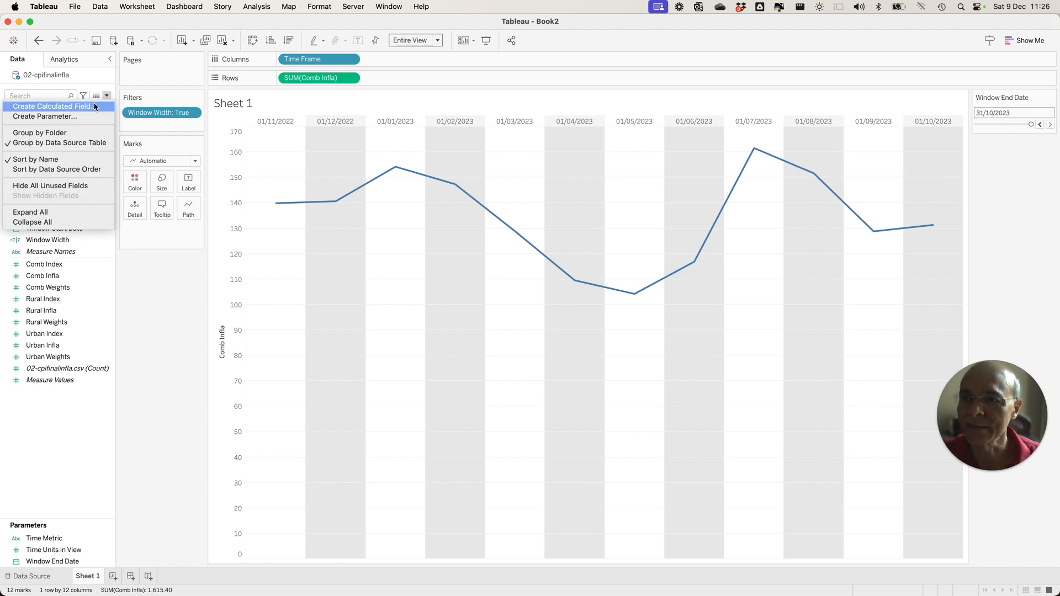
pyautogui.click(92, 108)
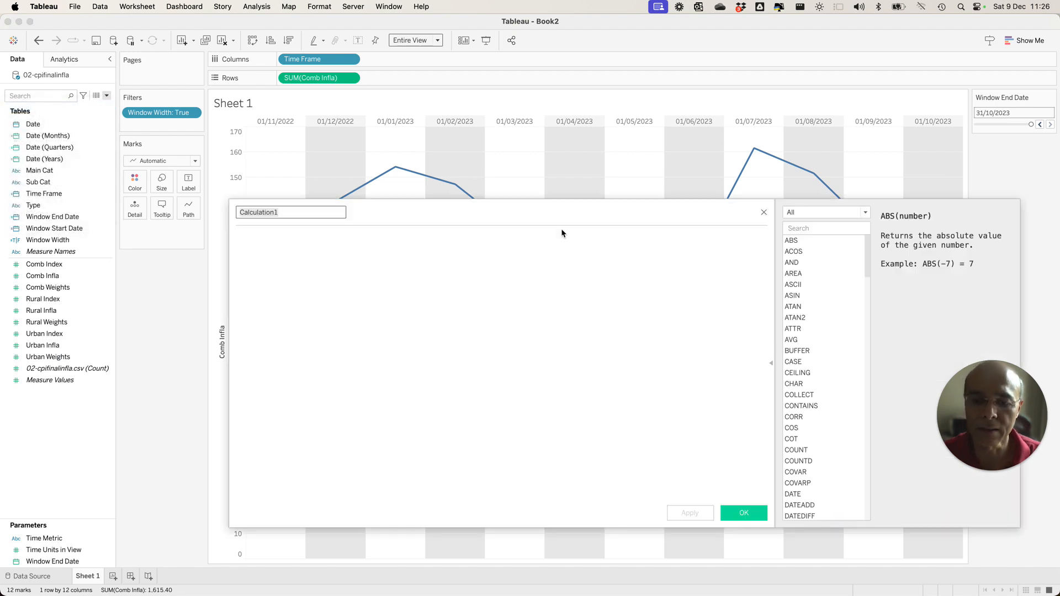
pyautogui.write('Time Frame Formatted')
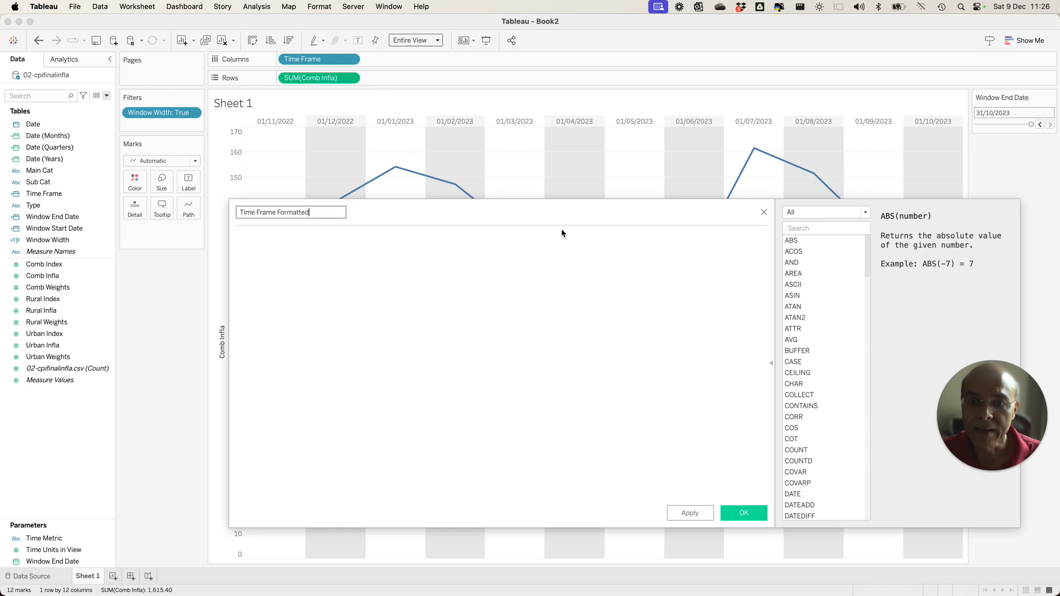
pyautogui.click(369, 431)
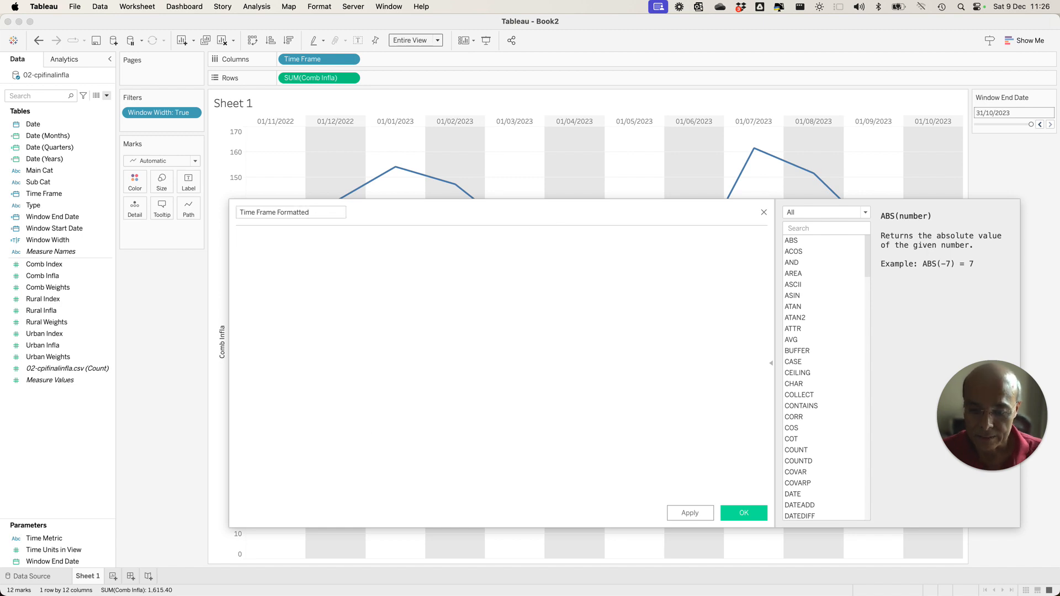
# Paste the prepared CASE [Time Metric] formula that builds month, financial quarter and financial year labels from Date, and save the calculated field.
pyautogui.press('super+Tab')
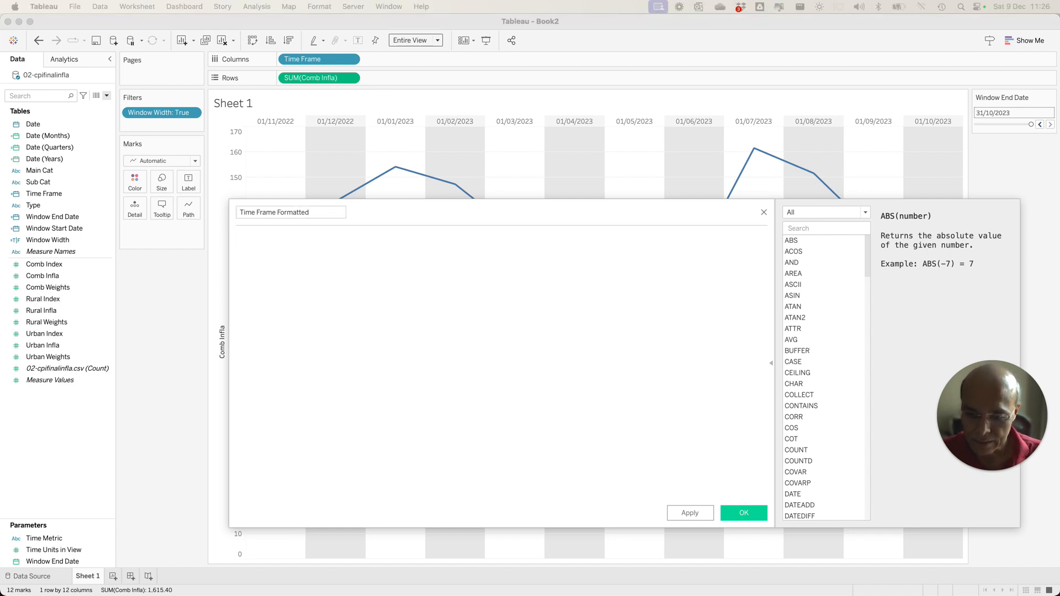
pyautogui.press('super+v')
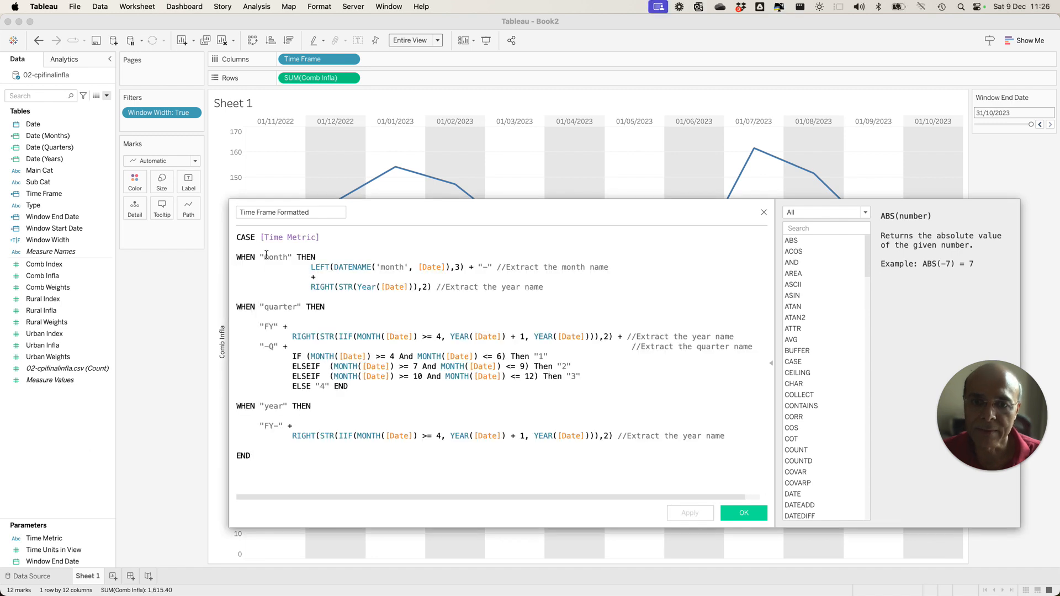
pyautogui.moveTo(238, 237); pyautogui.dragTo(402, 482)
pyautogui.press('super+c')
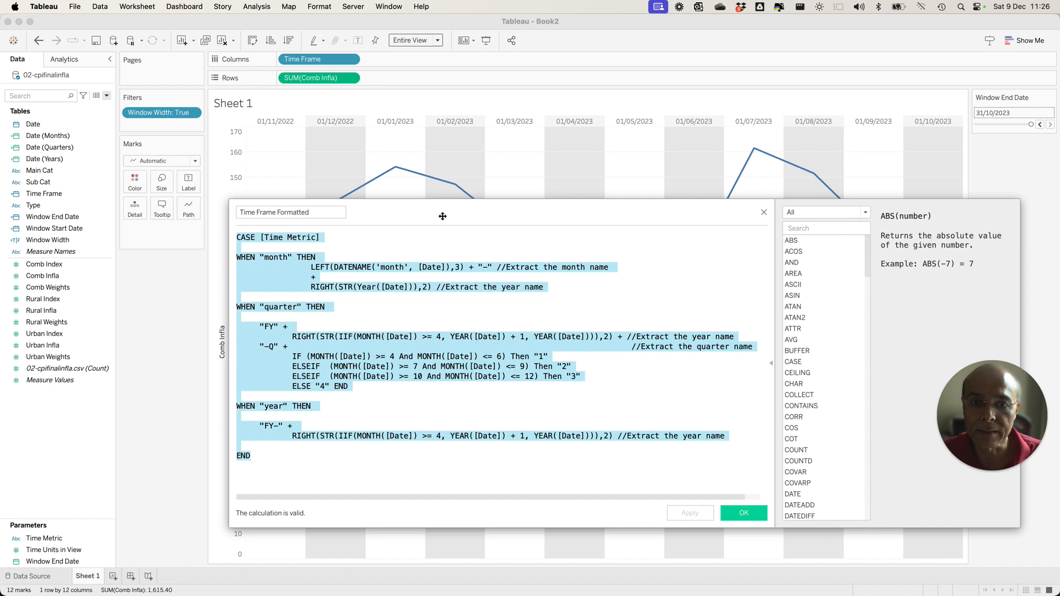
pyautogui.press('BackSpace')
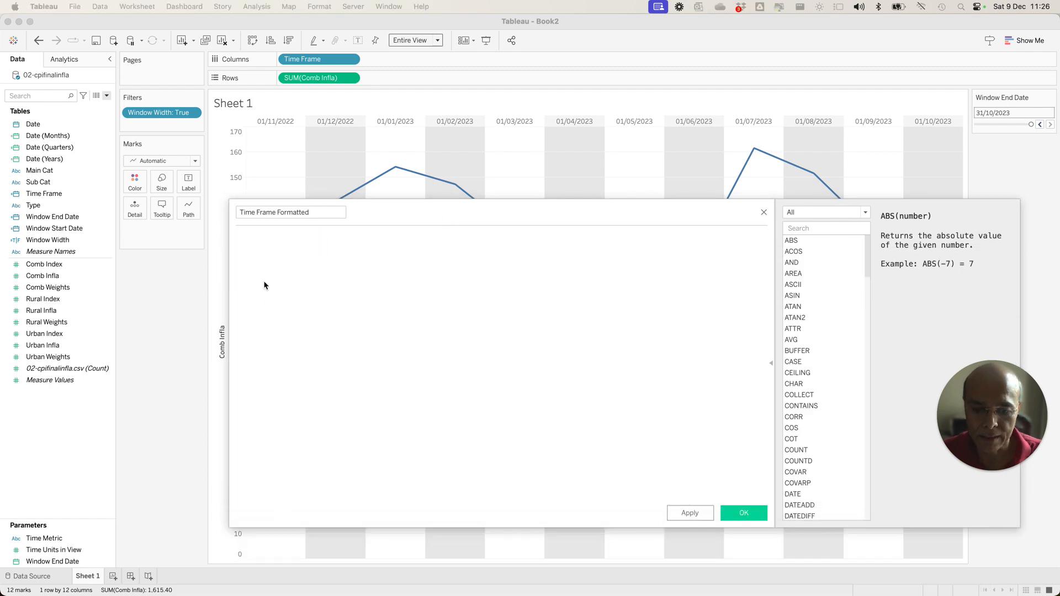
pyautogui.click(257, 244)
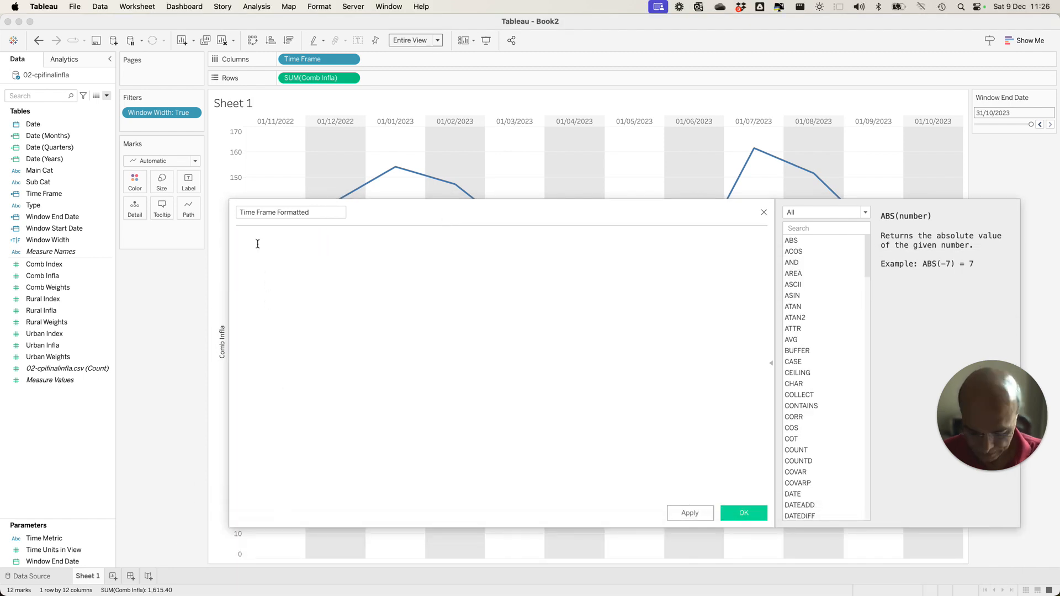
pyautogui.press('super+v')
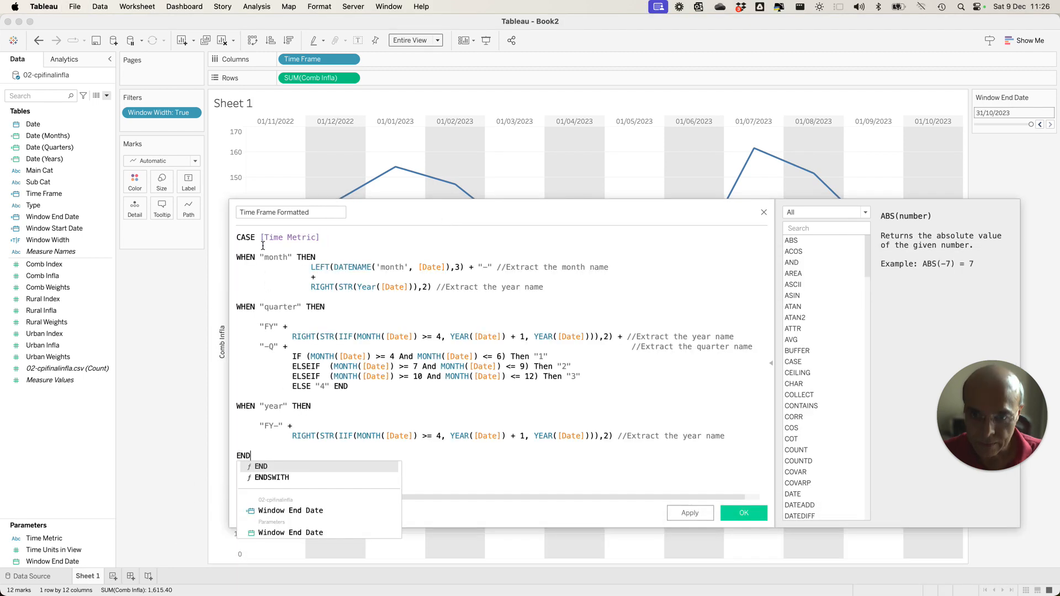
pyautogui.click(743, 514)
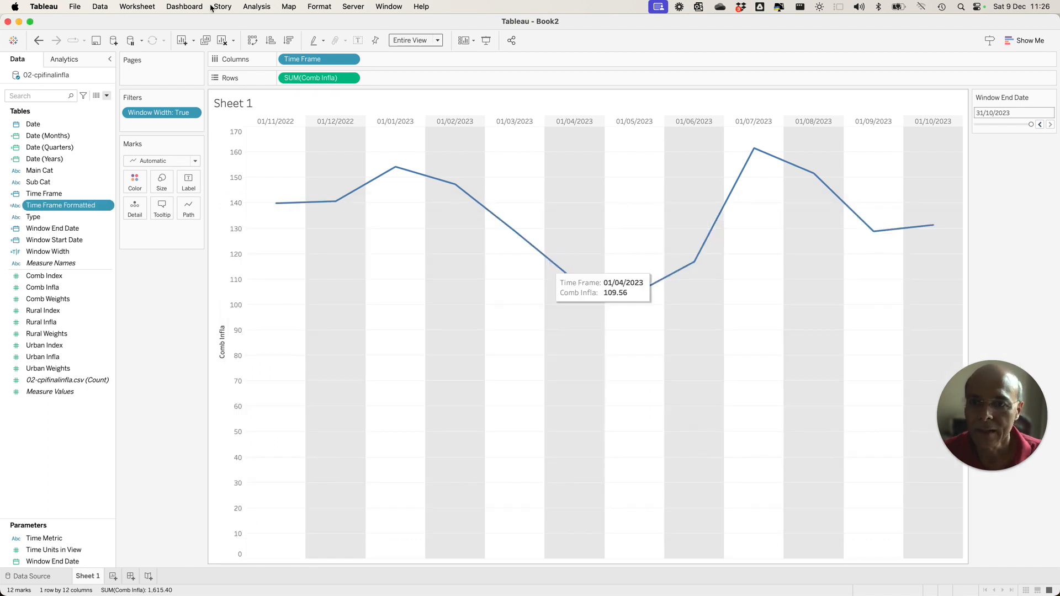
# Add Time Frame Formatted to Columns after Time Frame and show the Time Metric parameter control.
pyautogui.moveTo(55, 207); pyautogui.dragTo(394, 66)
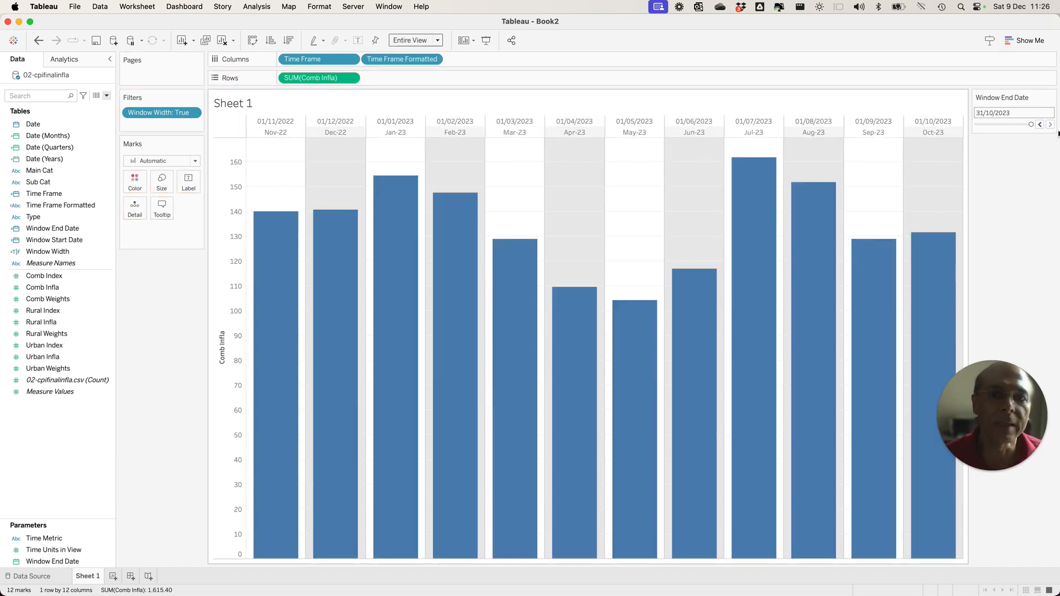
pyautogui.click(53, 539)
pyautogui.rightClick(53, 540)
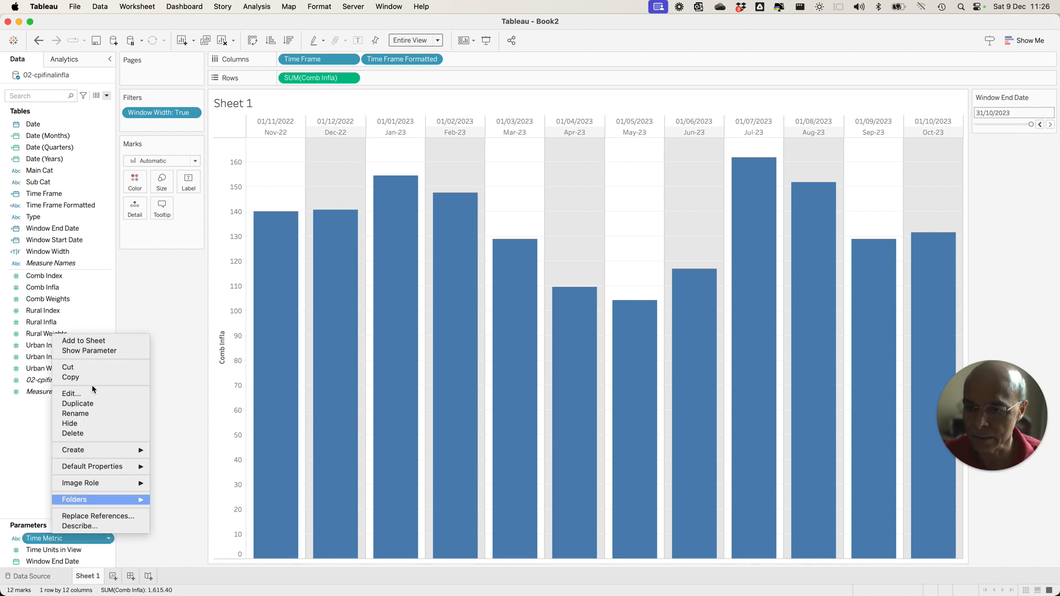
pyautogui.click(100, 354)
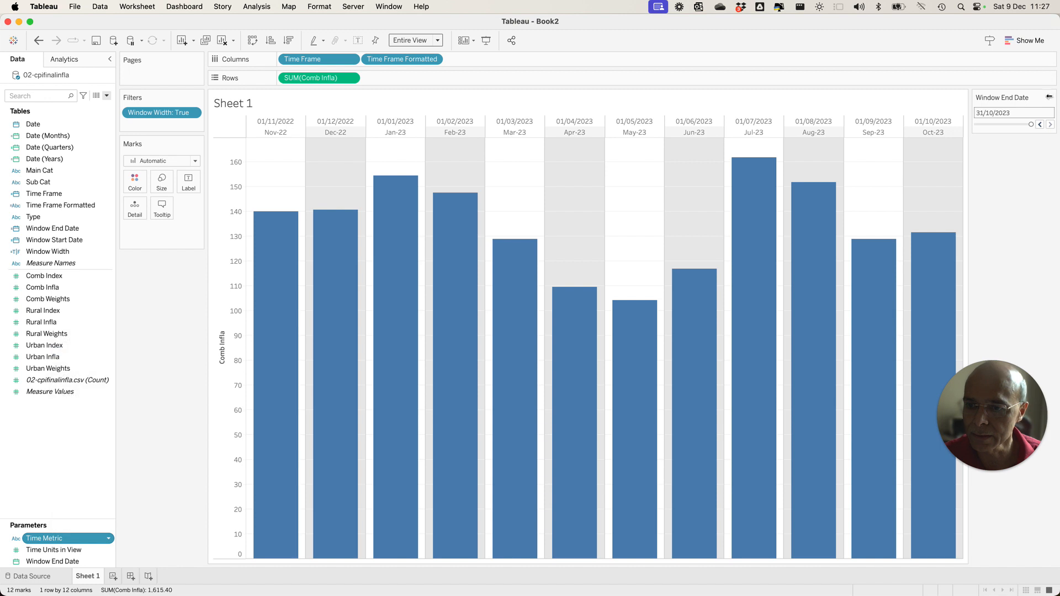
# Switch Time Metric to quarter and to year, and hide the Time Frame header above the formatted labels.
pyautogui.click(1038, 160)
pyautogui.click(1007, 181)
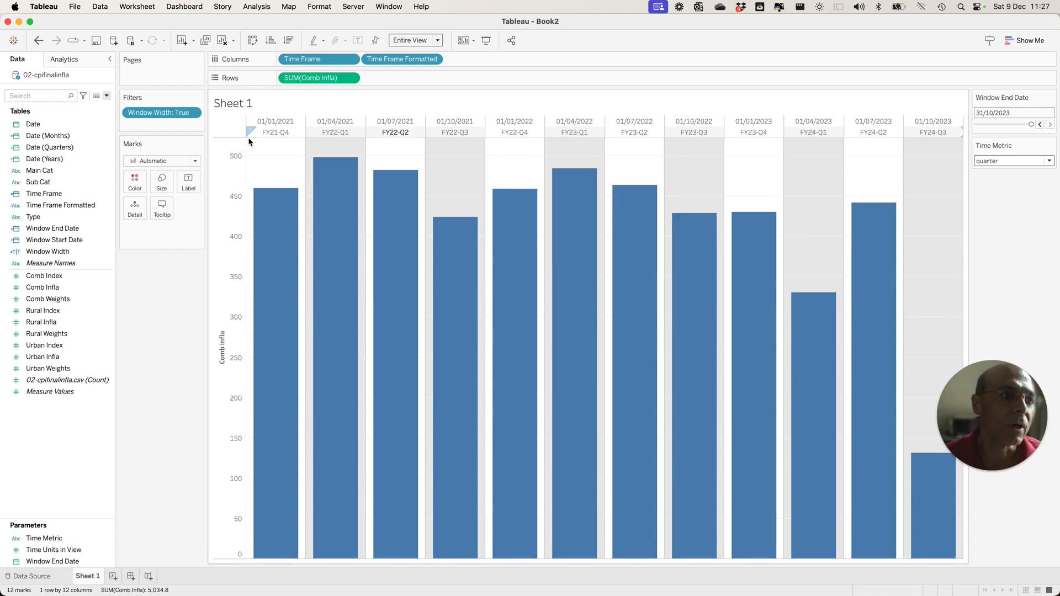
pyautogui.click(1016, 161)
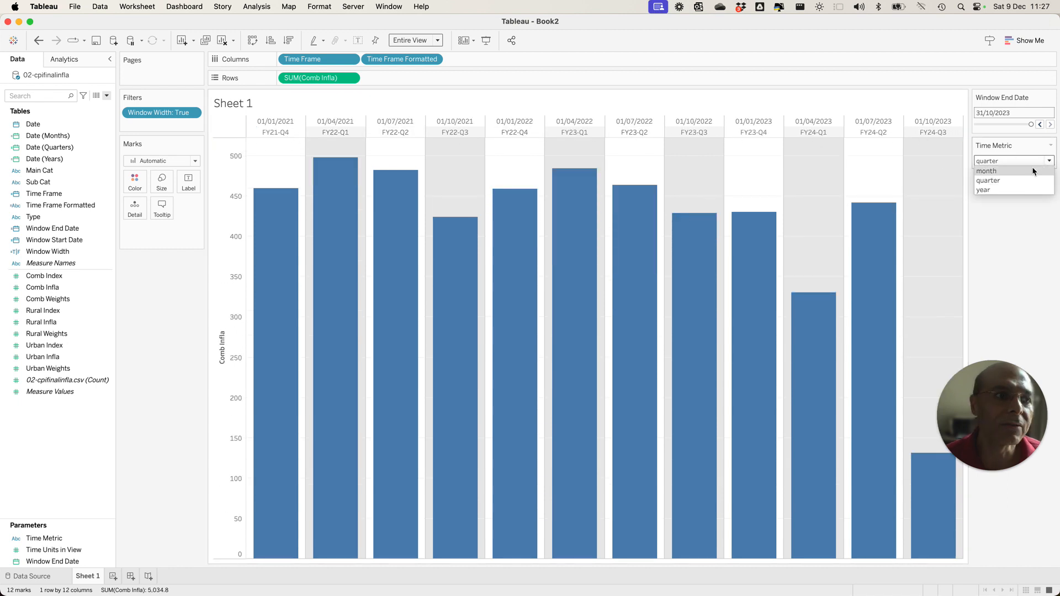
pyautogui.click(1000, 190)
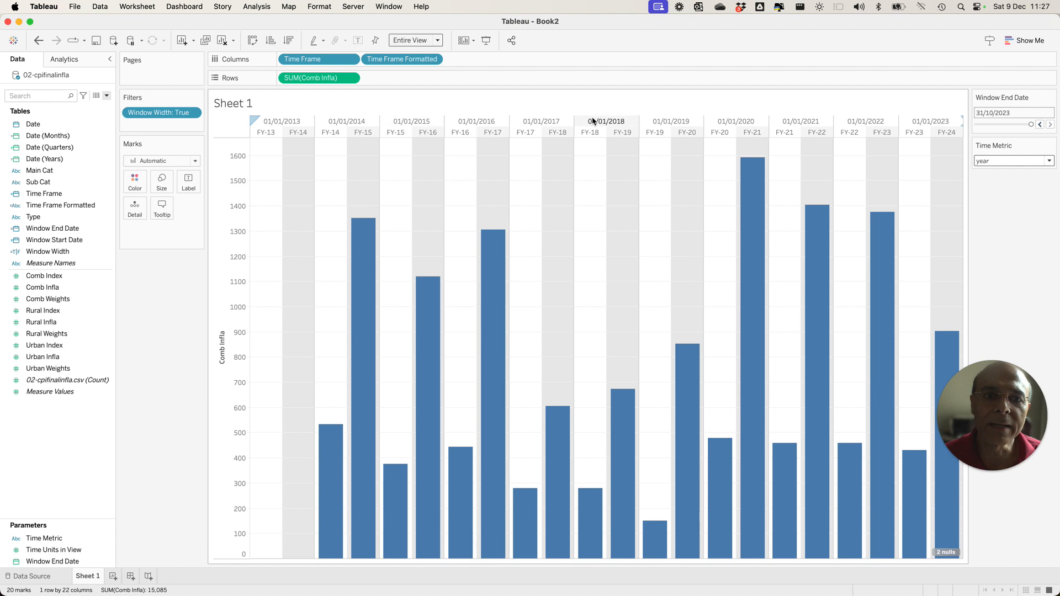
pyautogui.click(352, 61)
pyautogui.click(324, 136)
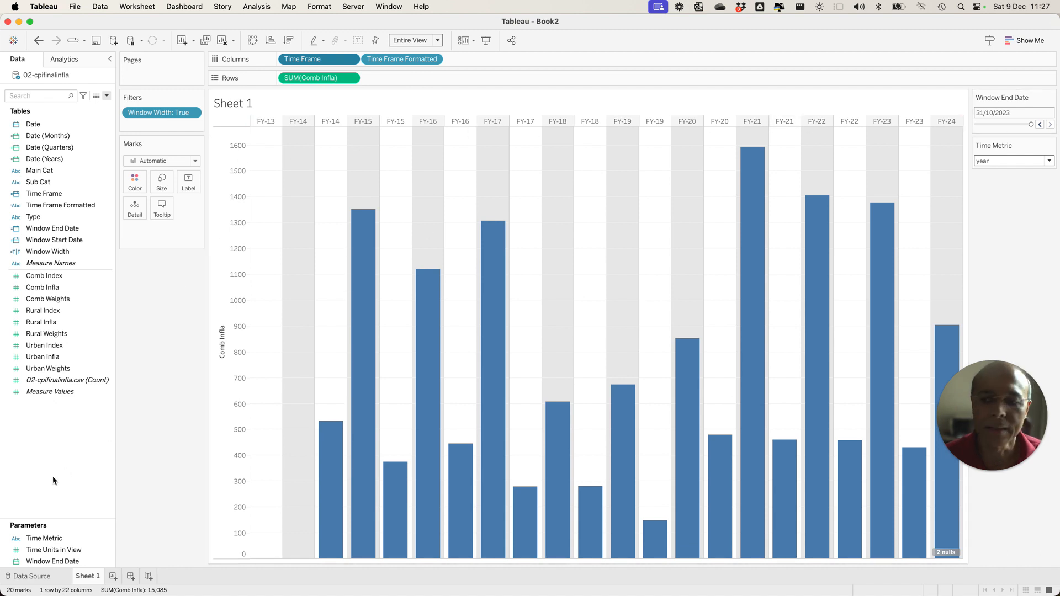
# Show the Time Units in View parameter control and set it to 10.
pyautogui.rightClick(58, 553)
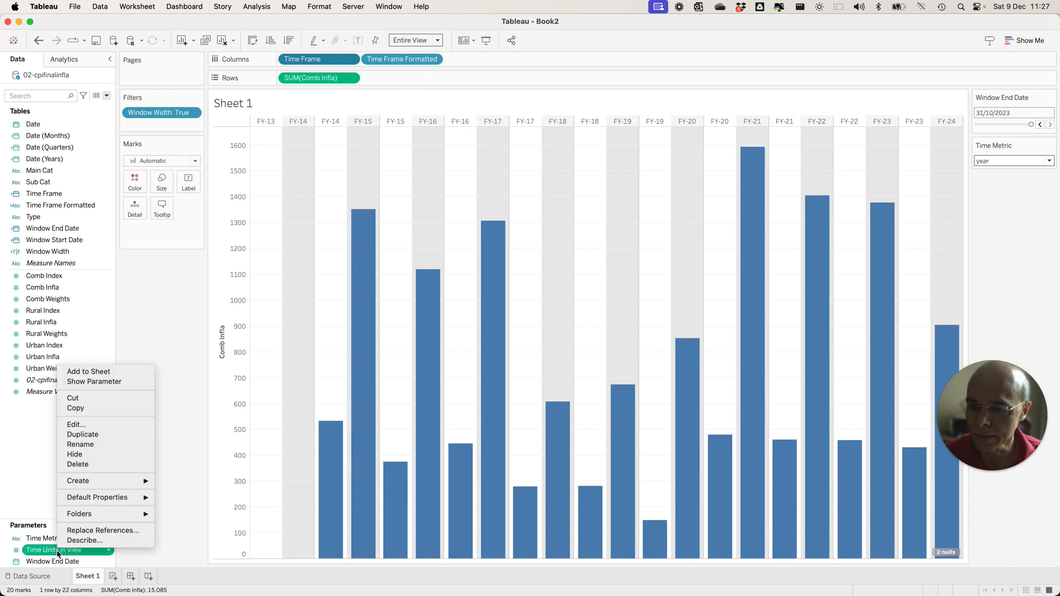
pyautogui.click(919, 239)
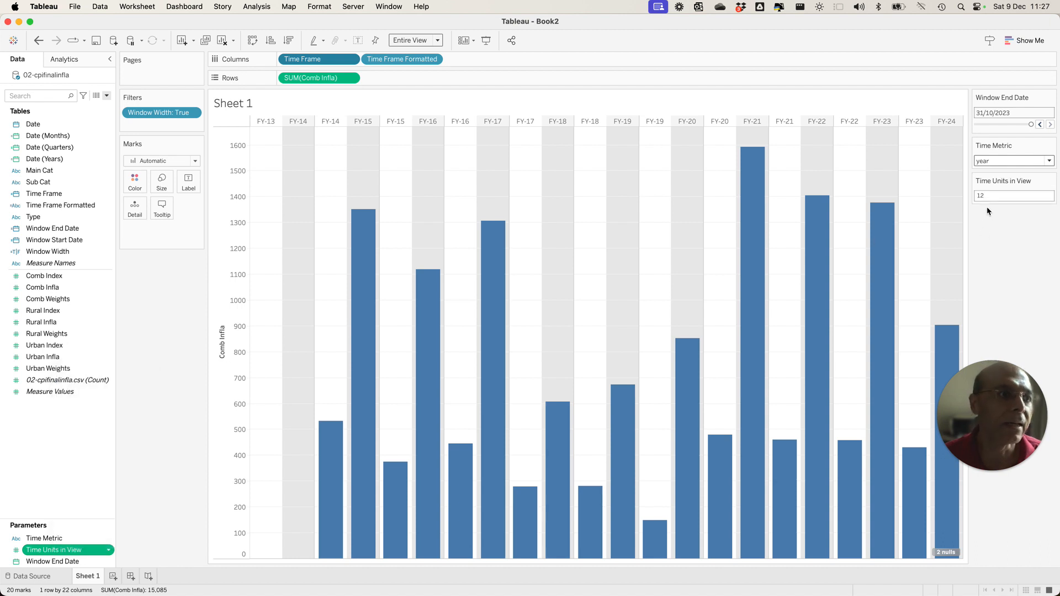
pyautogui.write('1')
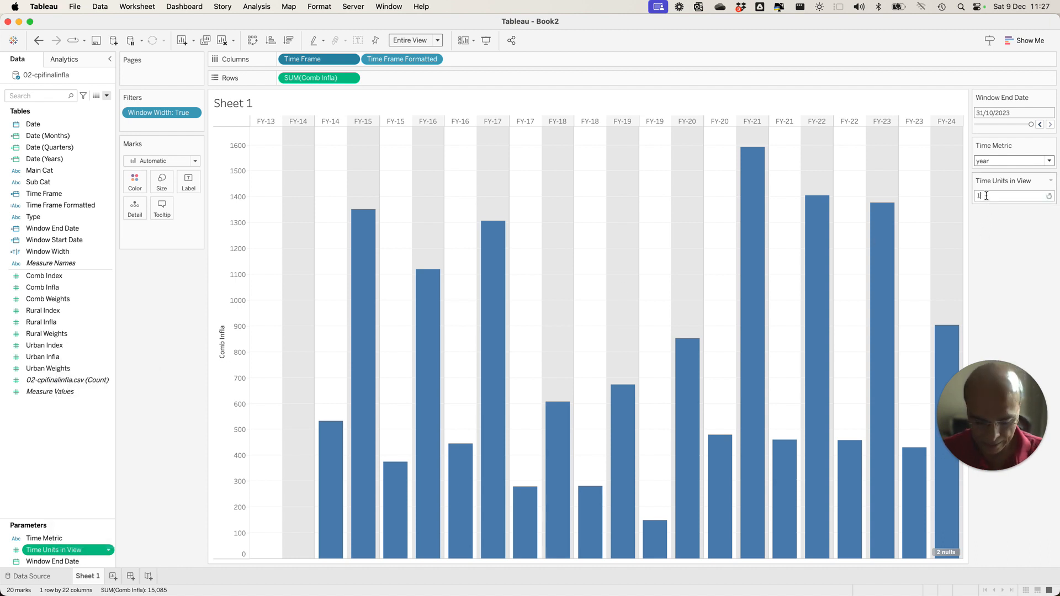
pyautogui.write('0')
pyautogui.press('Return')
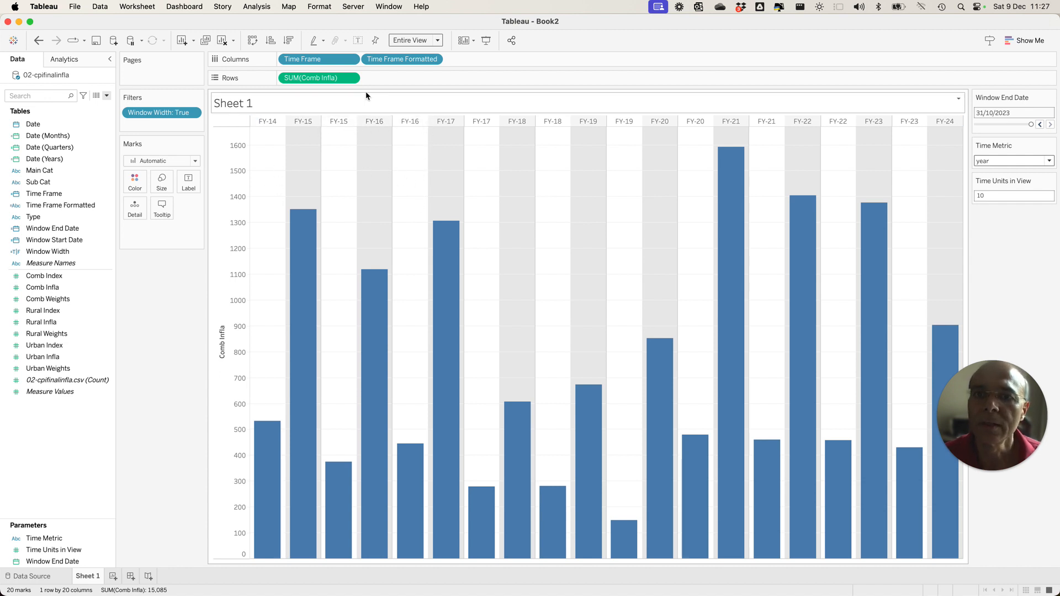
# Set the Time Metric parameter to quarter.
pyautogui.click(1017, 161)
pyautogui.click(998, 181)
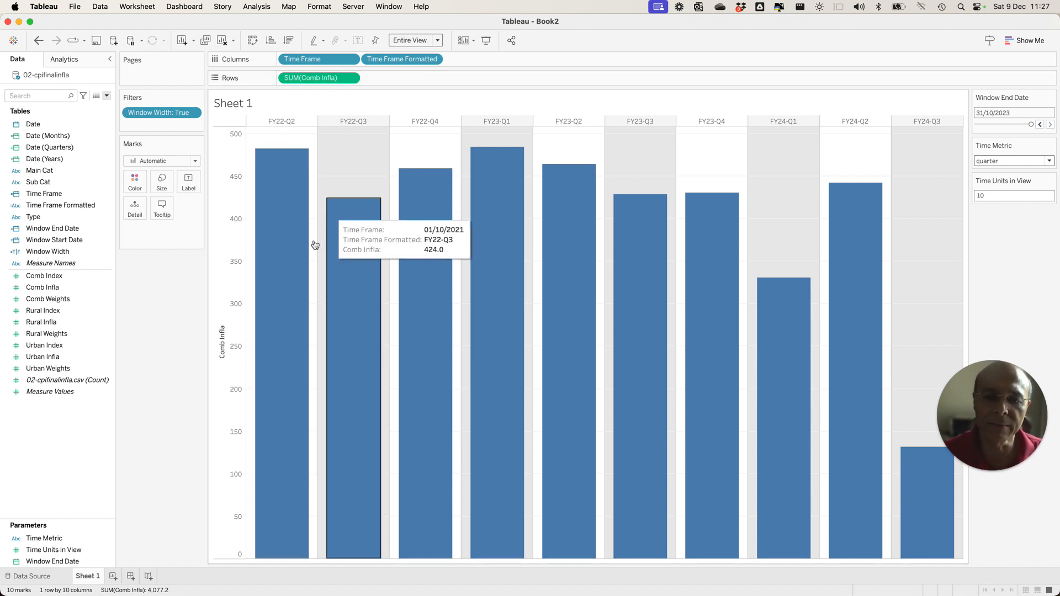
pyautogui.rightClick(229, 173)
pyautogui.click(104, 120)
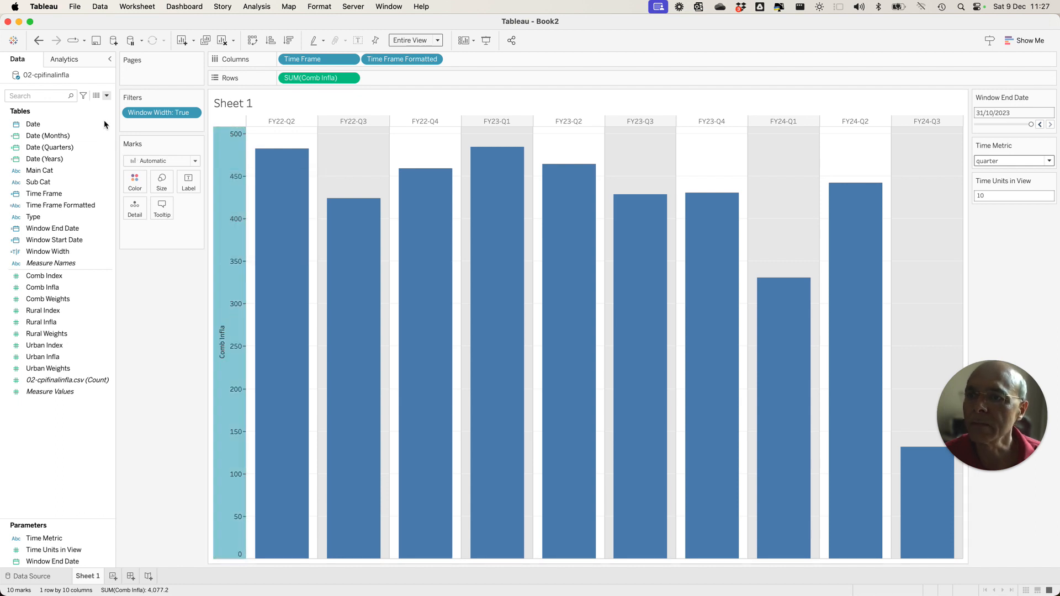
# Set the Date field's default fiscal year start to April and switch Time Metric to year.
pyautogui.rightClick(108, 122)
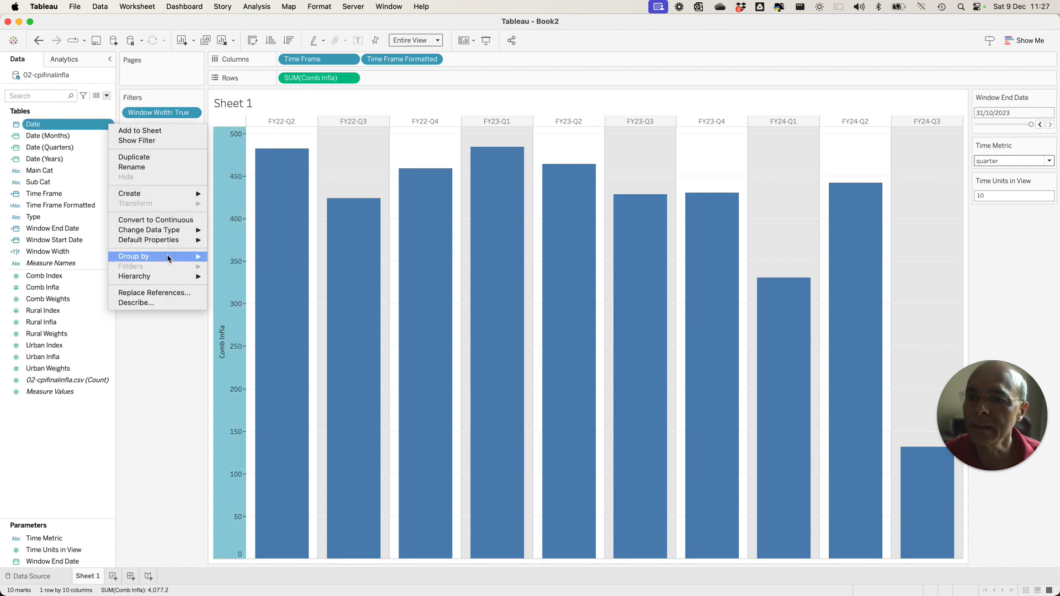
pyautogui.moveTo(166, 239)
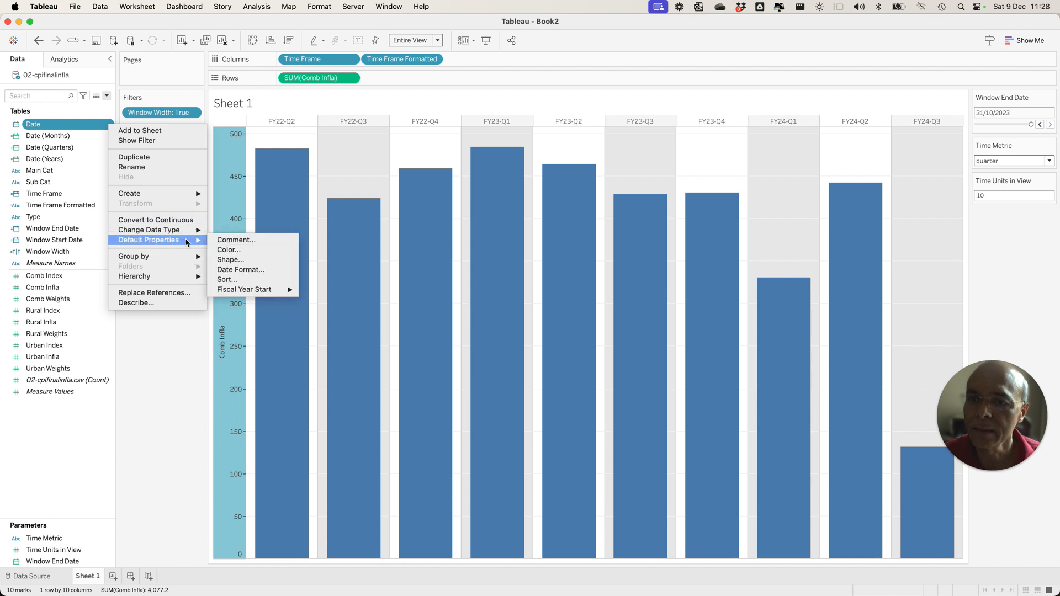
pyautogui.moveTo(269, 291)
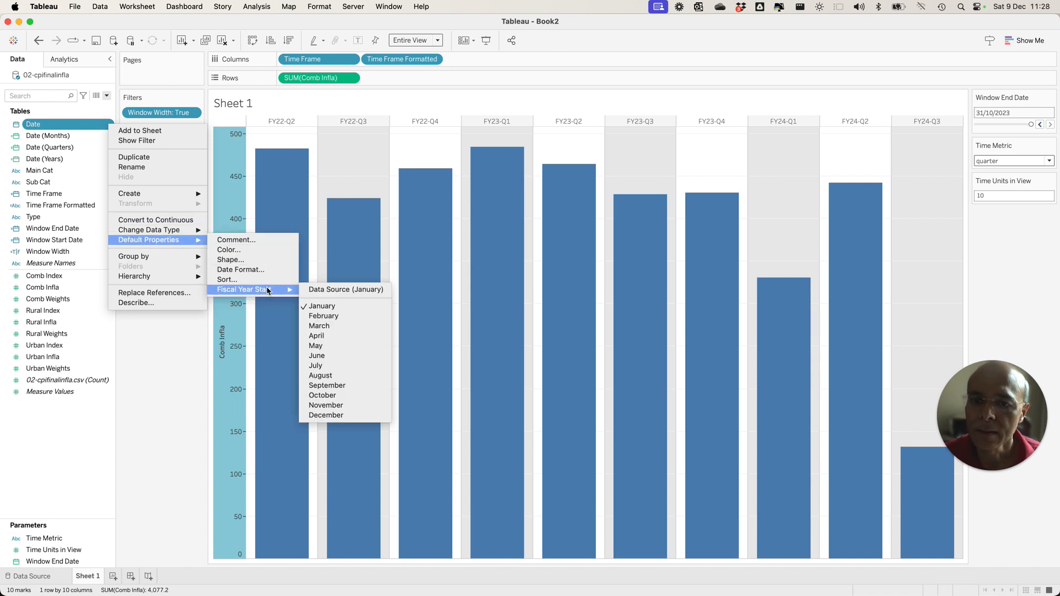
pyautogui.click(323, 336)
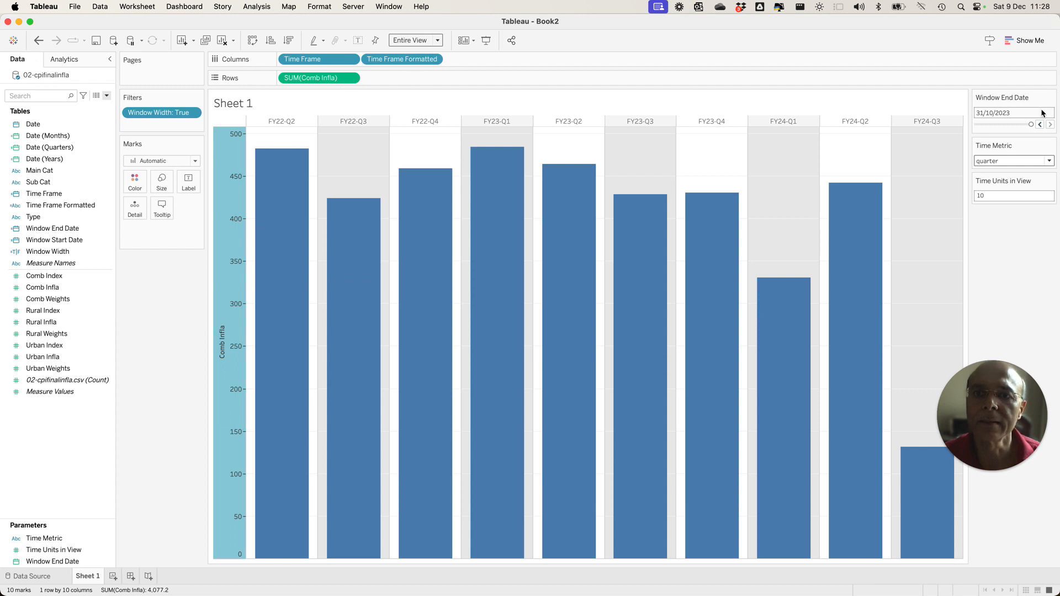
pyautogui.click(1049, 162)
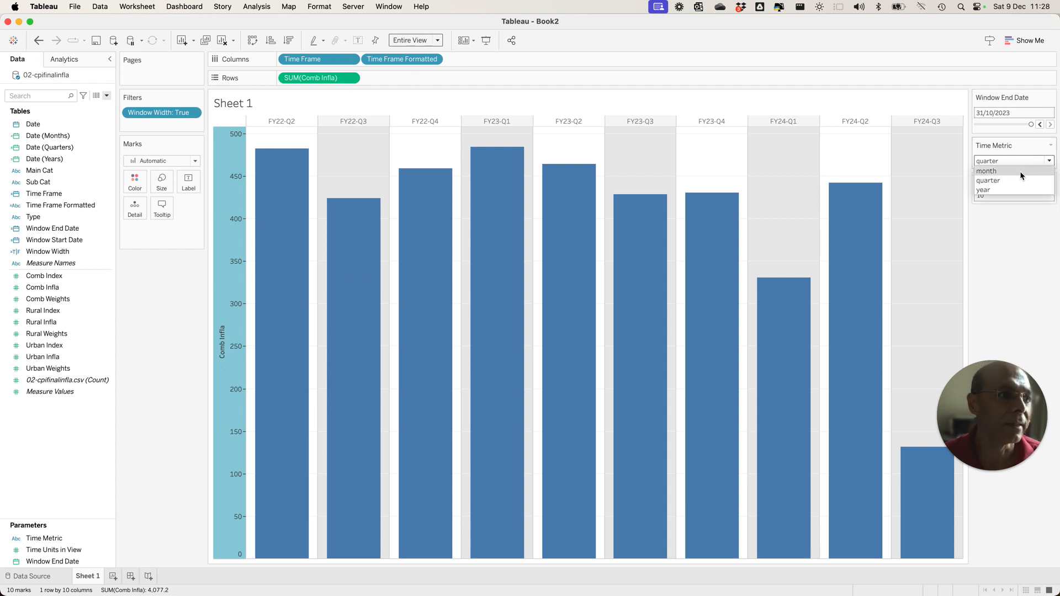
pyautogui.click(1003, 189)
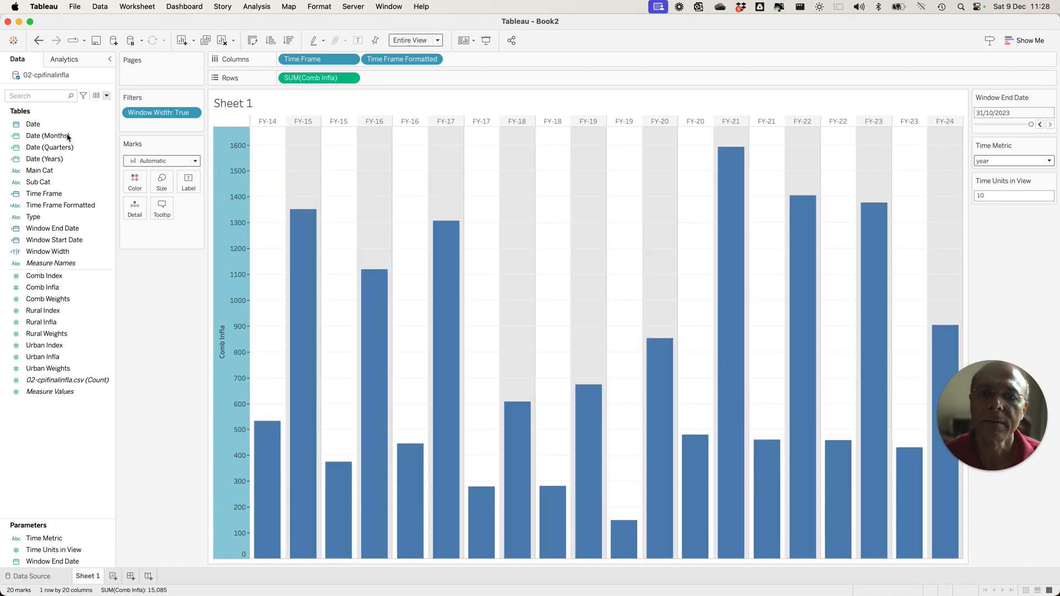
pyautogui.click(98, 137)
pyautogui.click(108, 135)
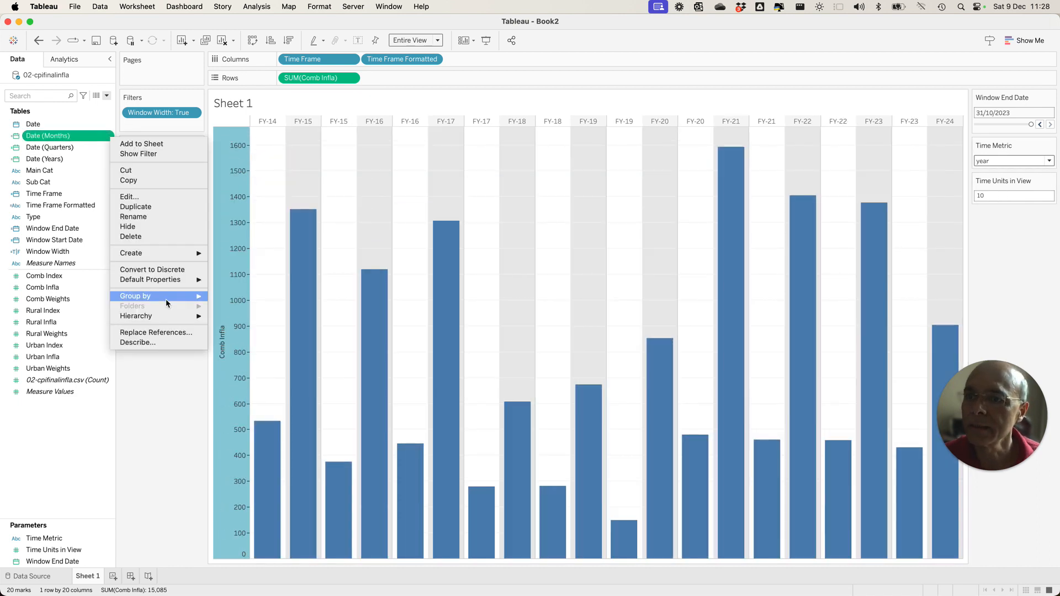
pyautogui.click(66, 195)
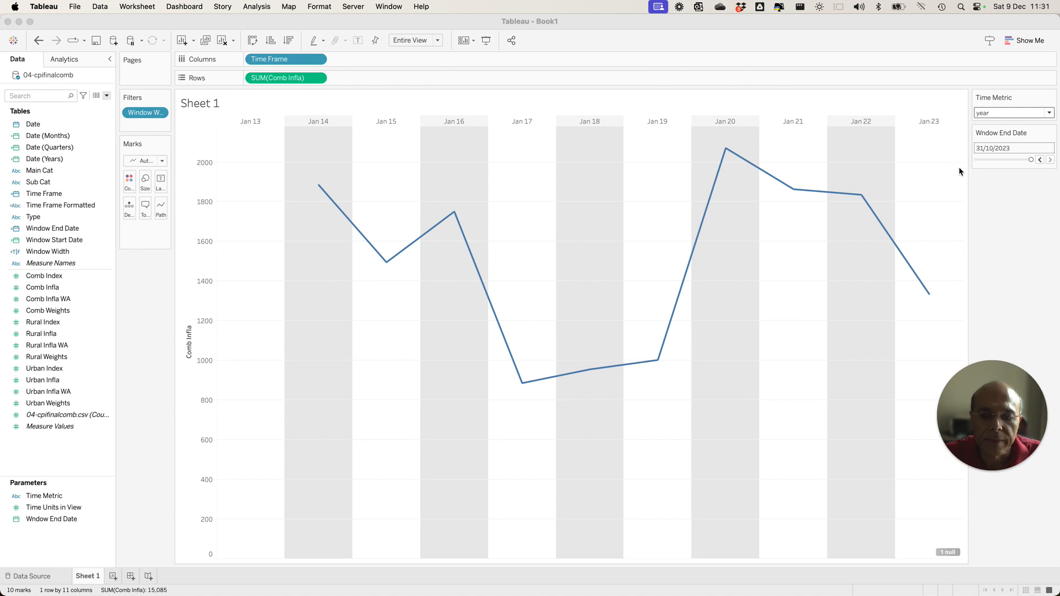
# With Time Metric set to quarter, add Time Frame Formatted to Columns after Time Frame and hide the Time Frame header.
pyautogui.click(1049, 113)
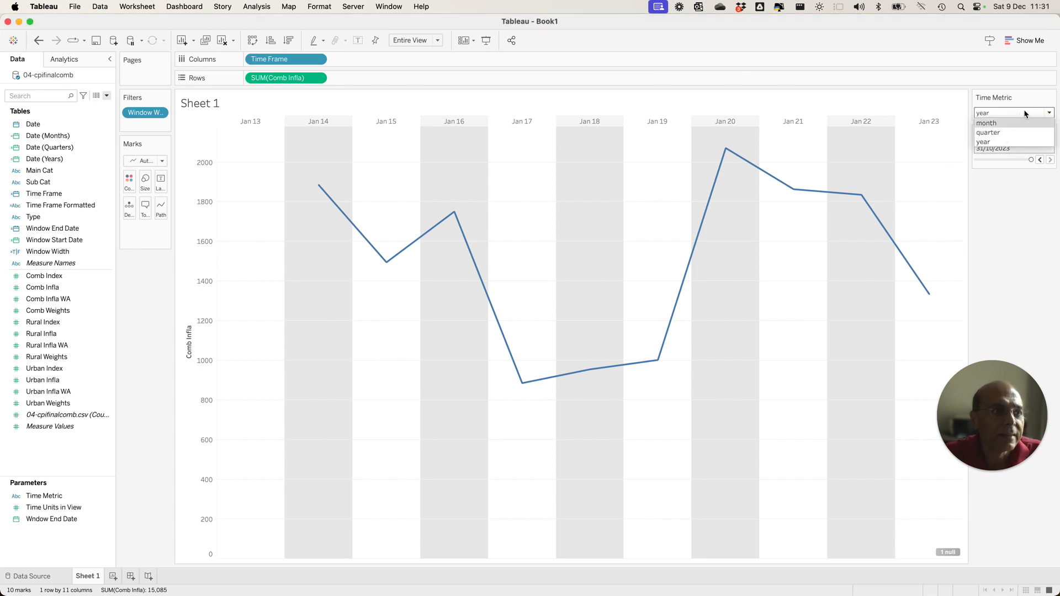
pyautogui.click(998, 135)
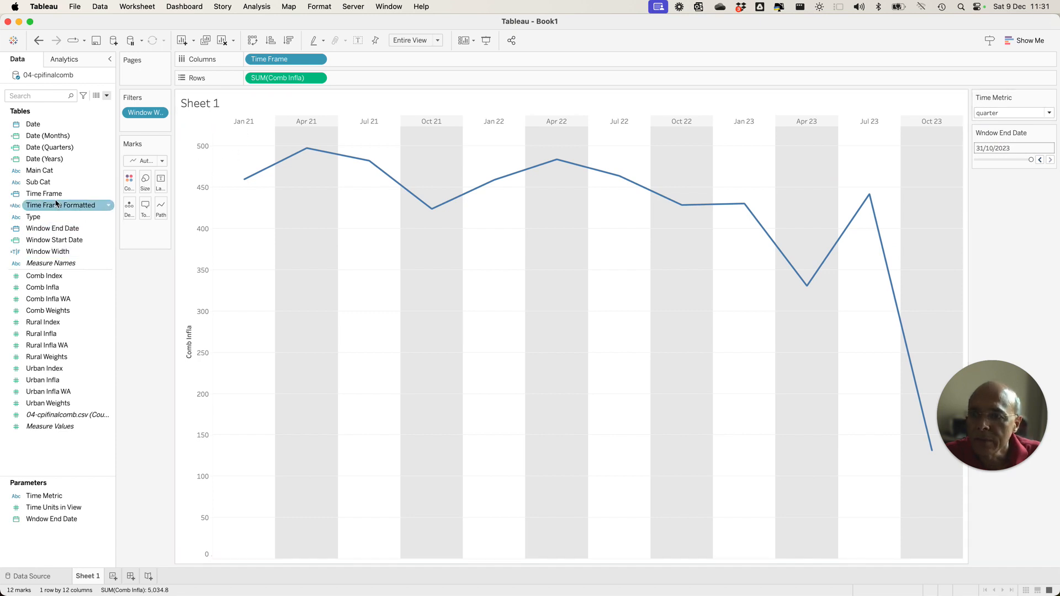
pyautogui.moveTo(54, 208); pyautogui.dragTo(376, 61)
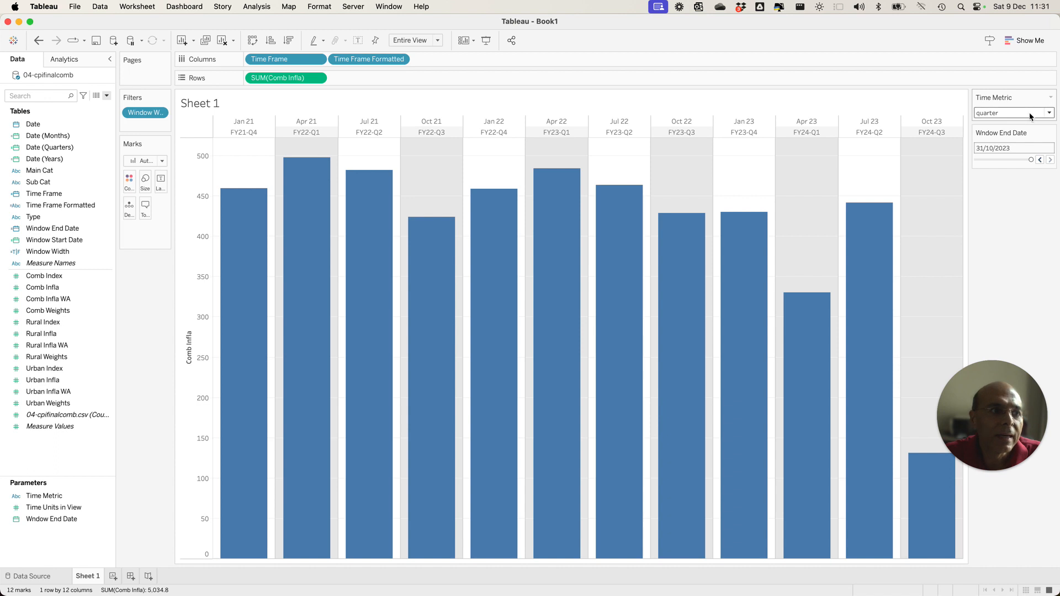
pyautogui.click(317, 59)
pyautogui.click(295, 135)
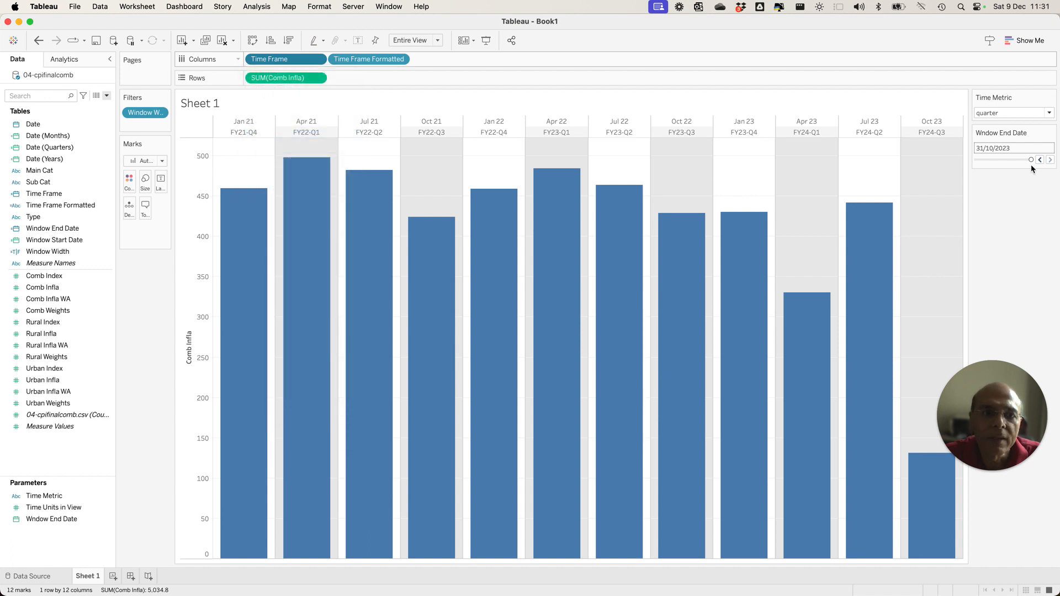
# Cycle Time Metric through month, year and quarter to check the formatted column labels.
pyautogui.click(1049, 113)
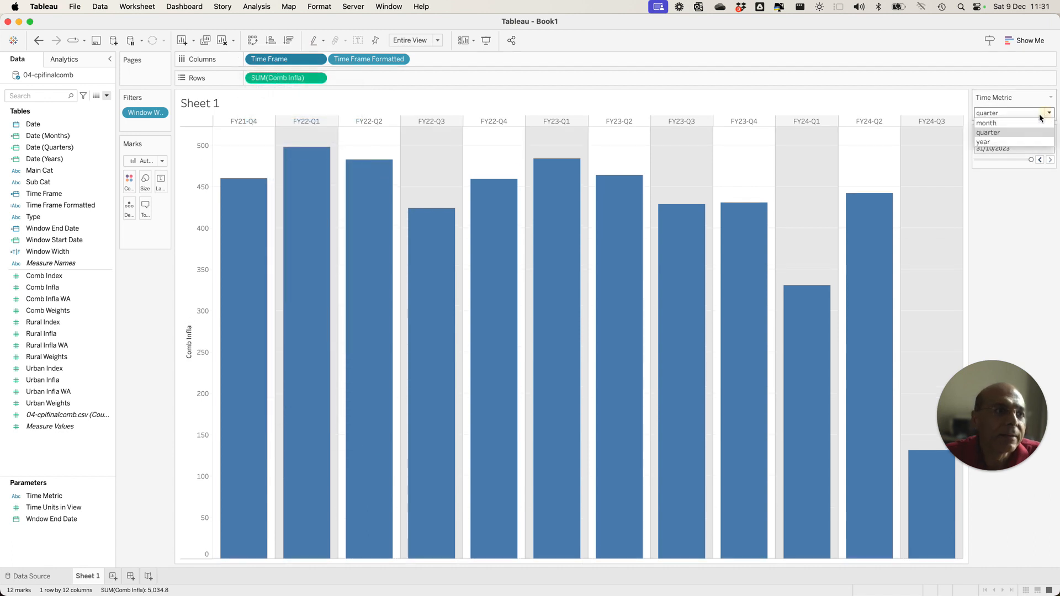
pyautogui.click(998, 123)
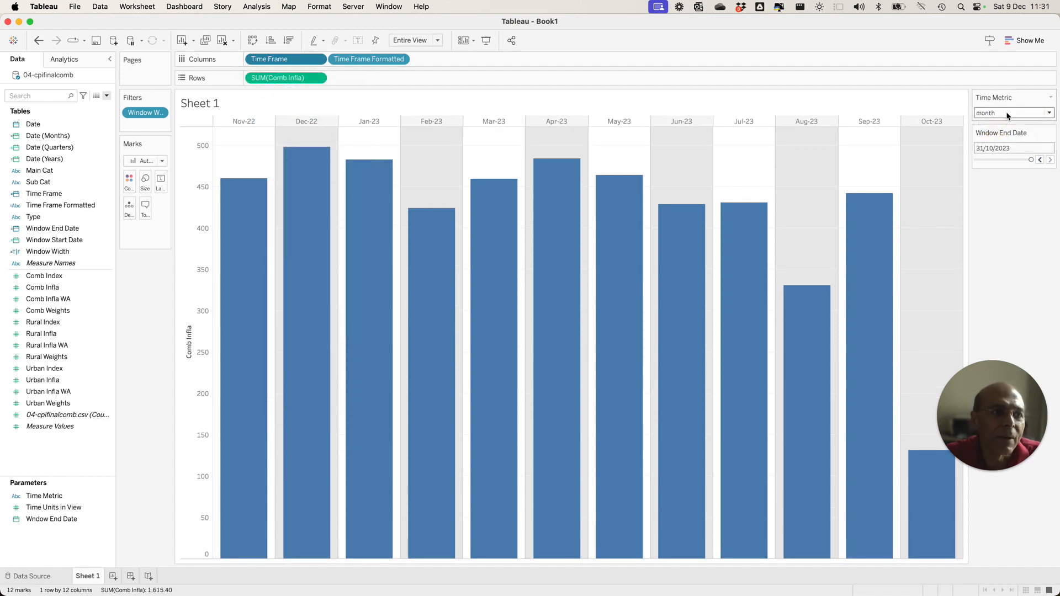
pyautogui.click(1006, 113)
pyautogui.click(1004, 122)
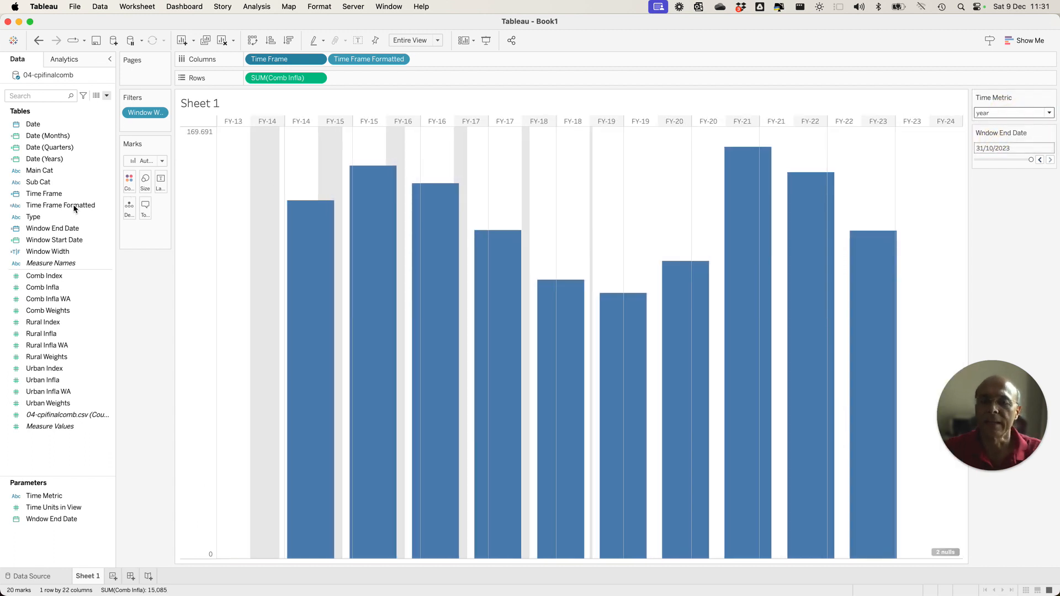
pyautogui.click(76, 206)
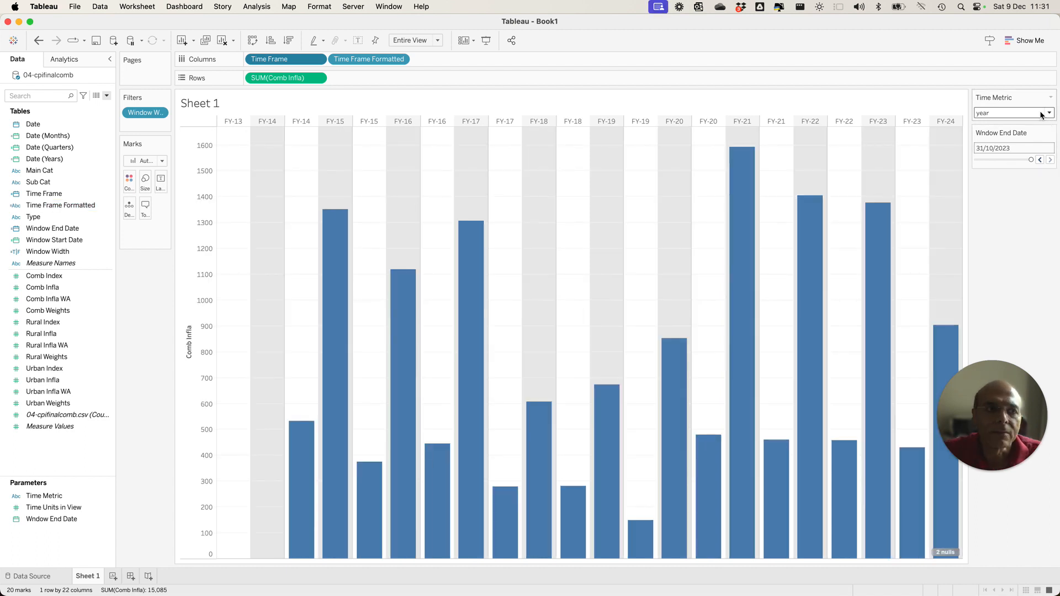
pyautogui.click(1001, 128)
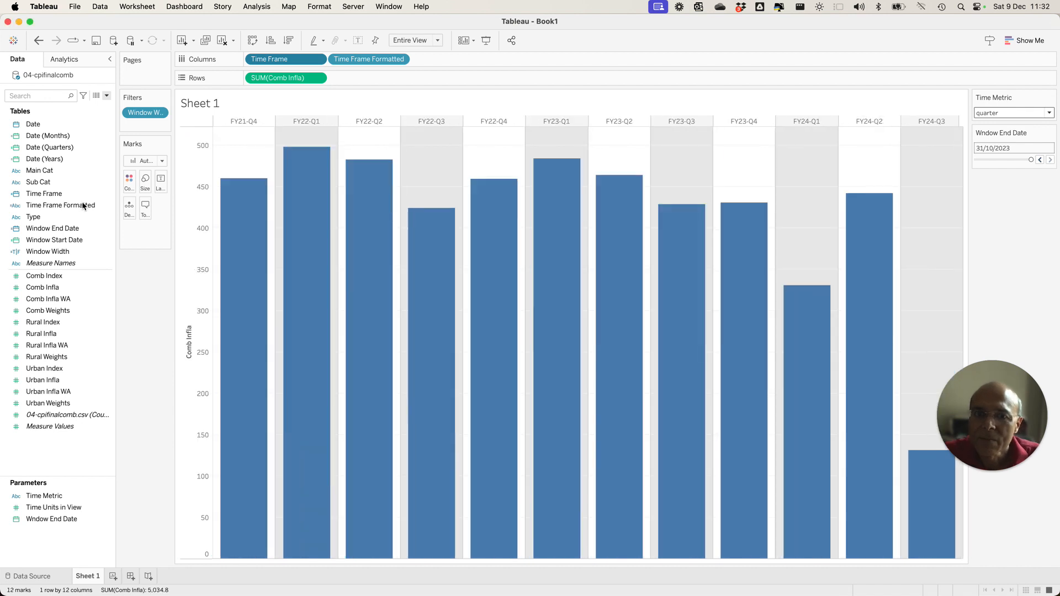
# Open the Time Frame Formatted calculated field for editing and move its editor clear of the field list.
pyautogui.click(82, 206)
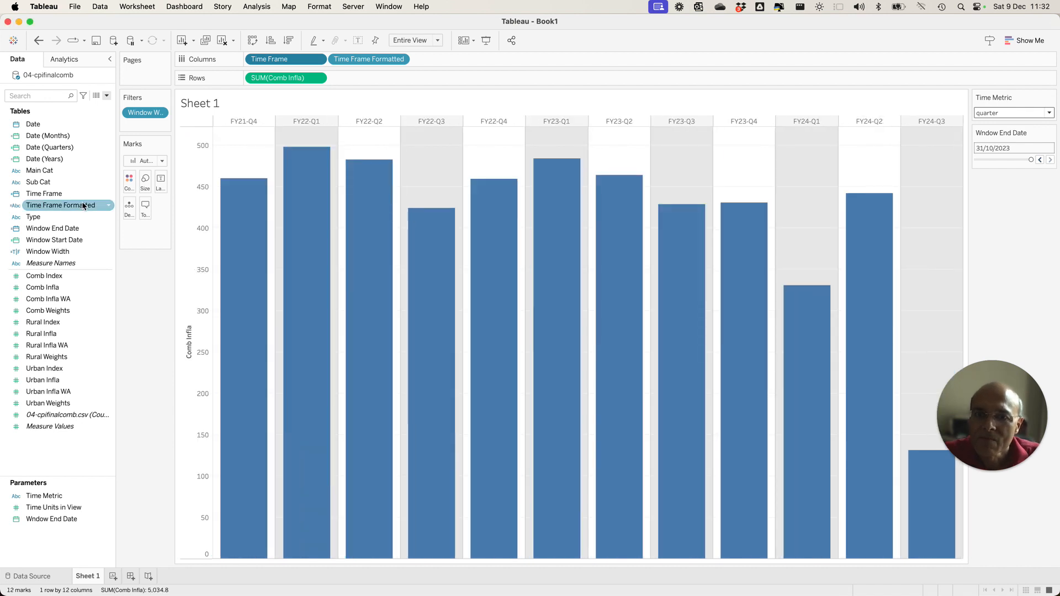
pyautogui.rightClick(82, 206)
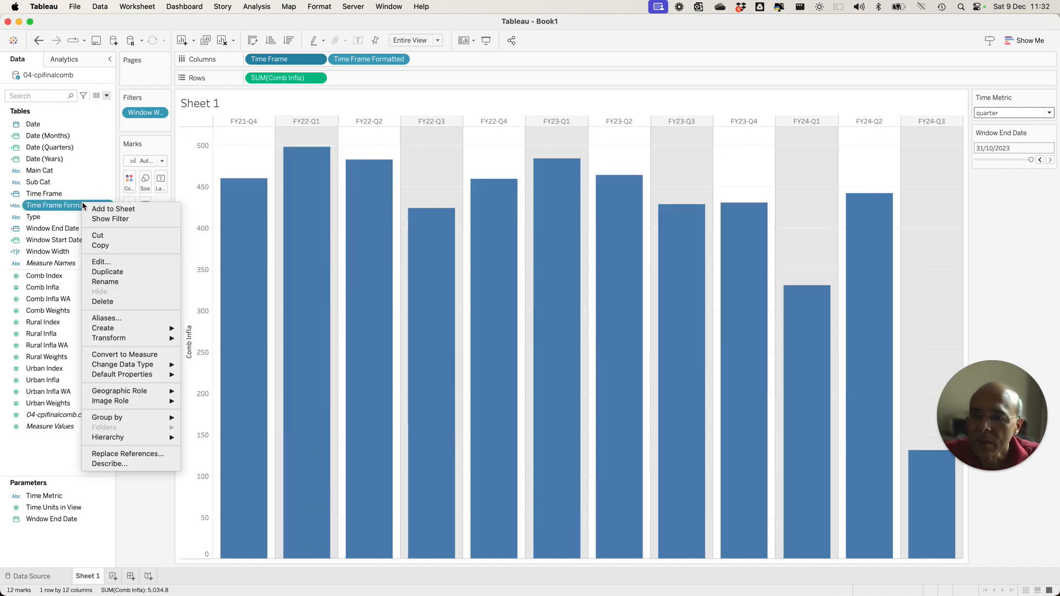
pyautogui.click(121, 265)
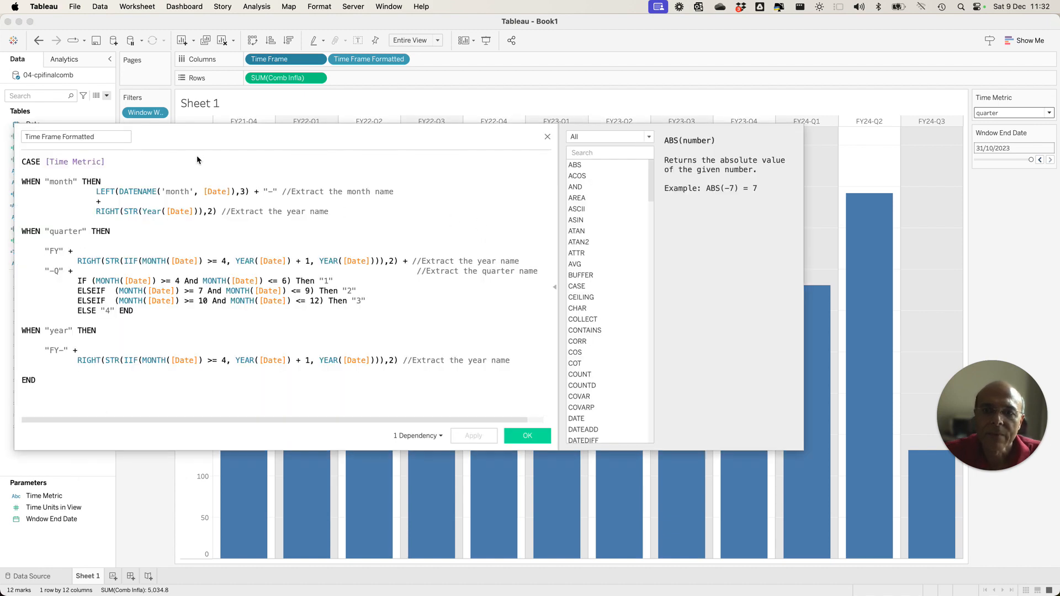
pyautogui.moveTo(241, 132); pyautogui.dragTo(498, 145)
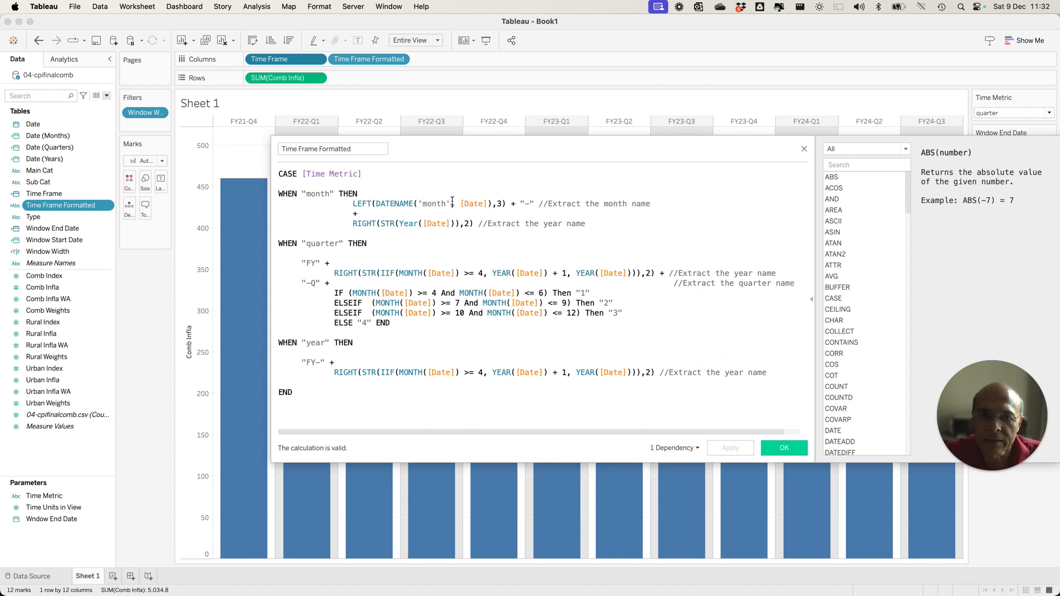
# Look up the DATENAME function in the function reference and examine how the formula builds its month label.
pyautogui.click(831, 165)
pyautogui.write('date')
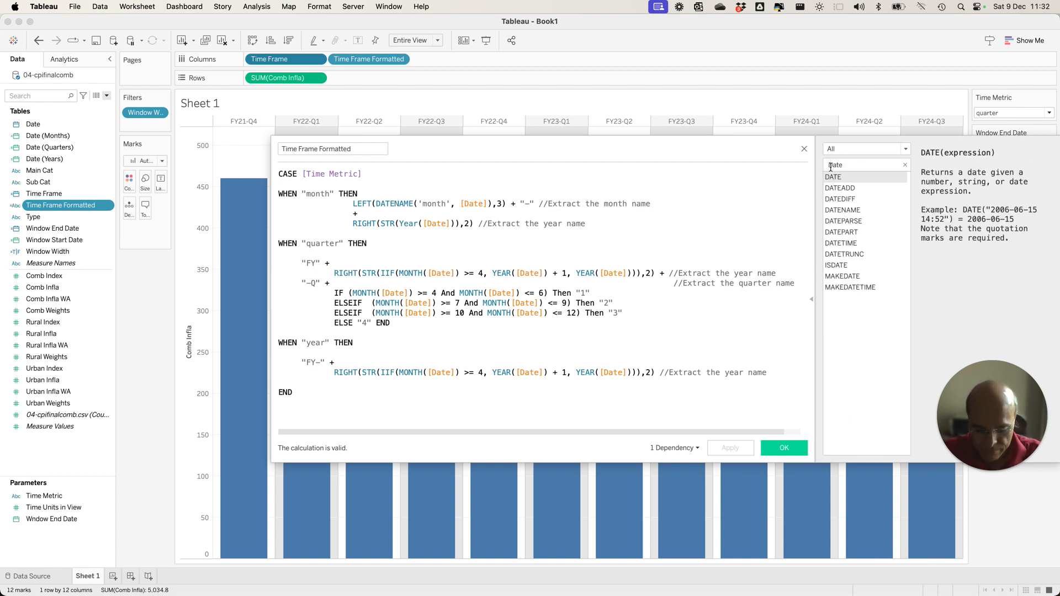
pyautogui.write('nam')
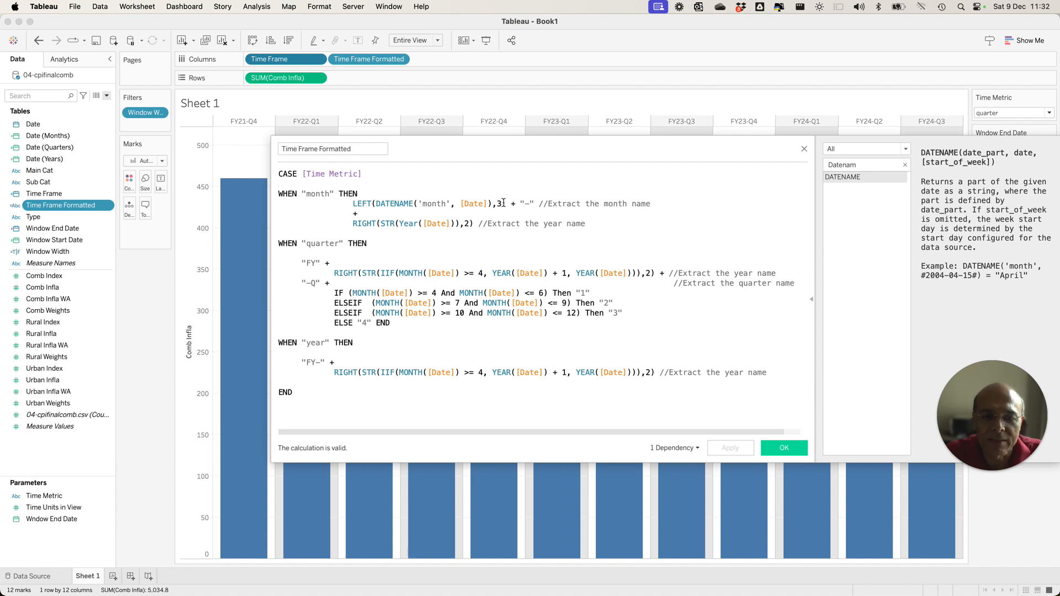
pyautogui.hscroll(1, 499, 204)
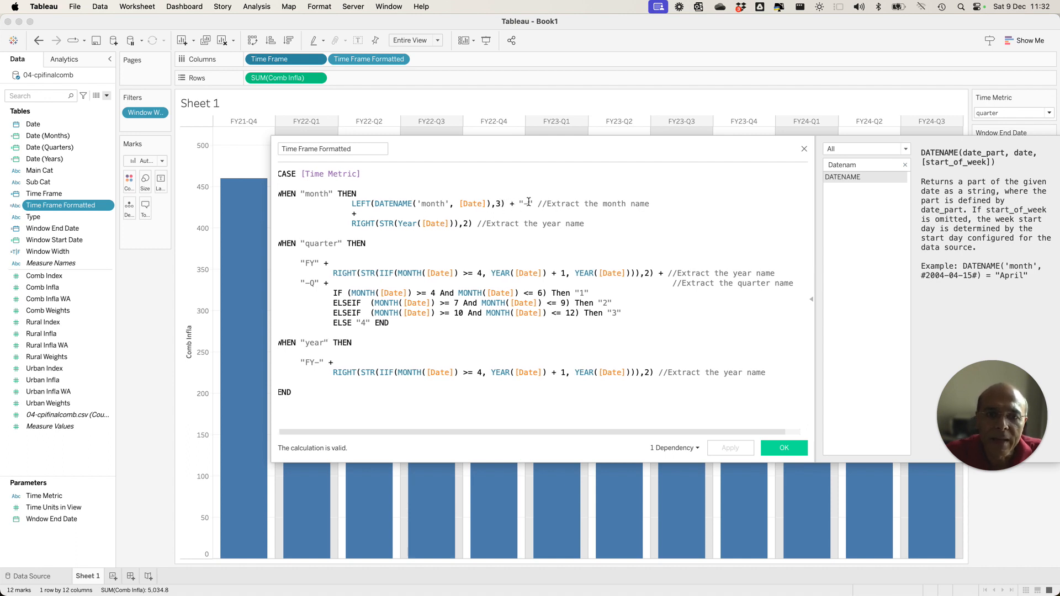
pyautogui.hscroll(-1, 522, 205)
pyautogui.hscroll(1, 525, 204)
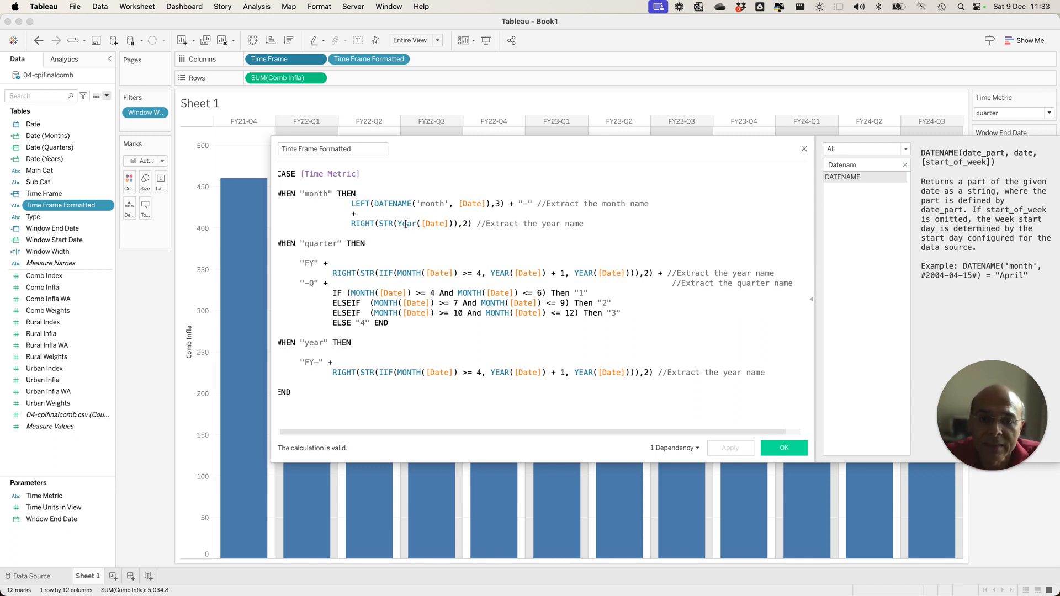
# Check the Time Frame Formatted formula against the column labels with Time Metric set to month and quarter, and close the calculation editor.
pyautogui.click(455, 203)
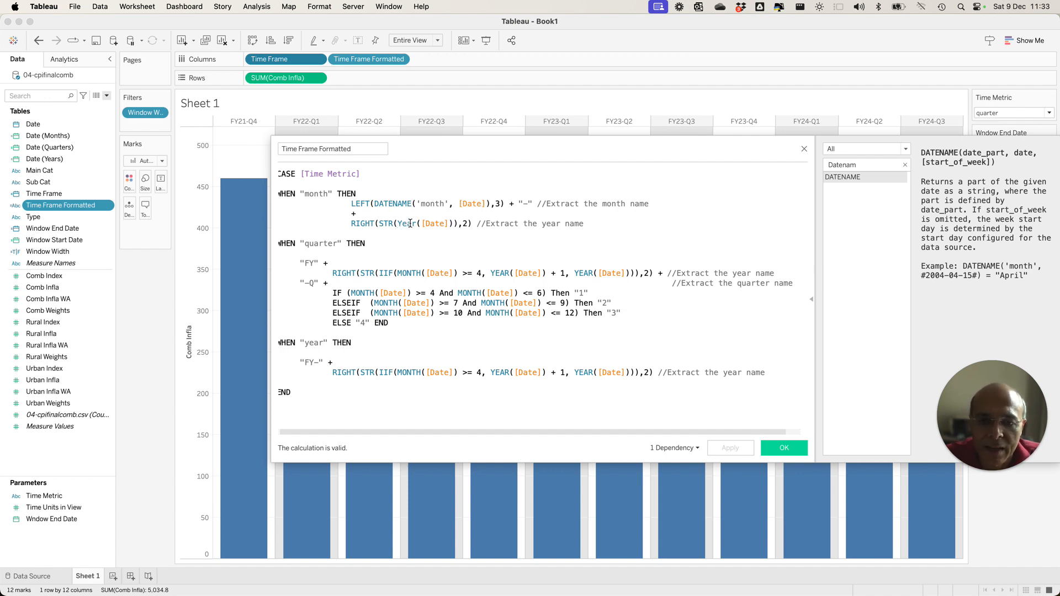
pyautogui.click(576, 108)
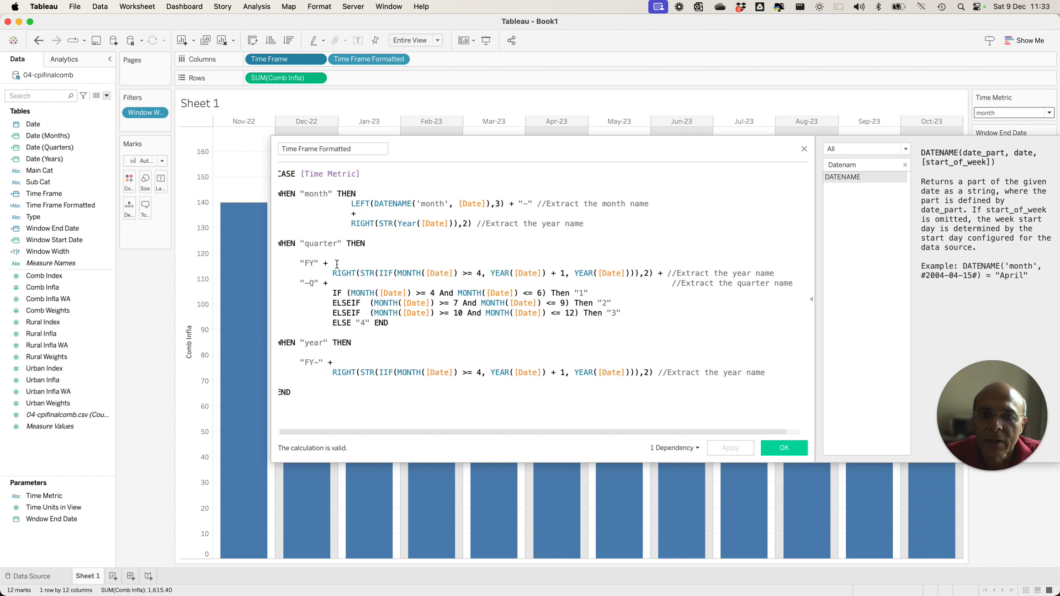
pyautogui.click(1036, 113)
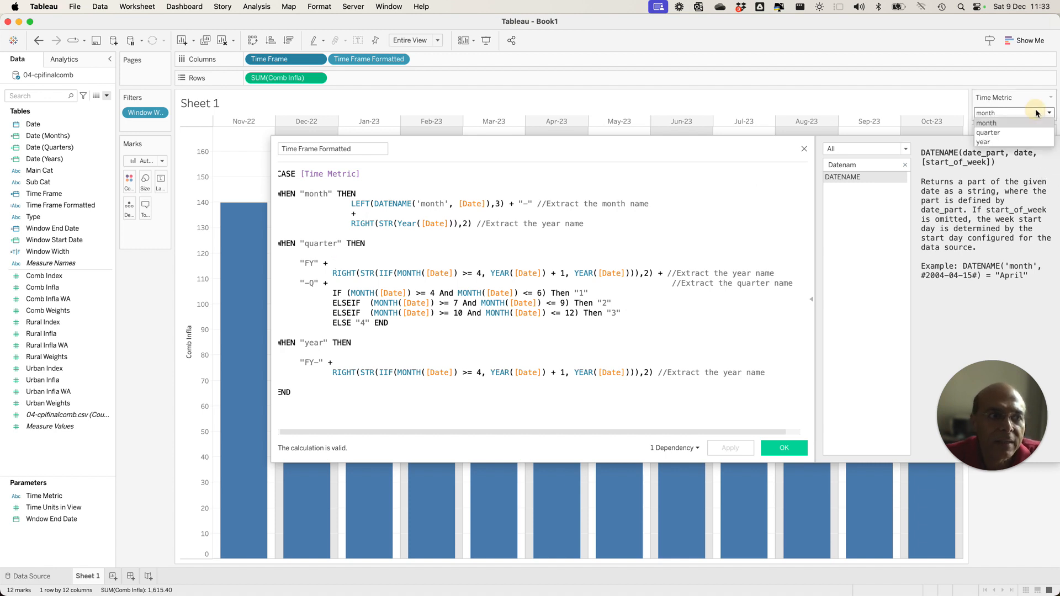
pyautogui.click(1005, 133)
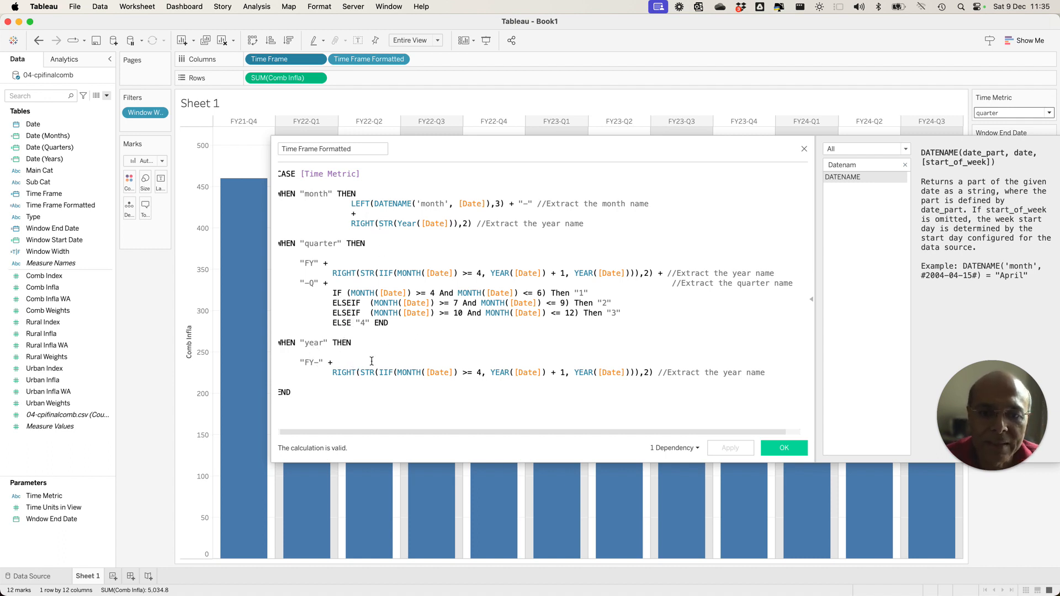
pyautogui.click(787, 450)
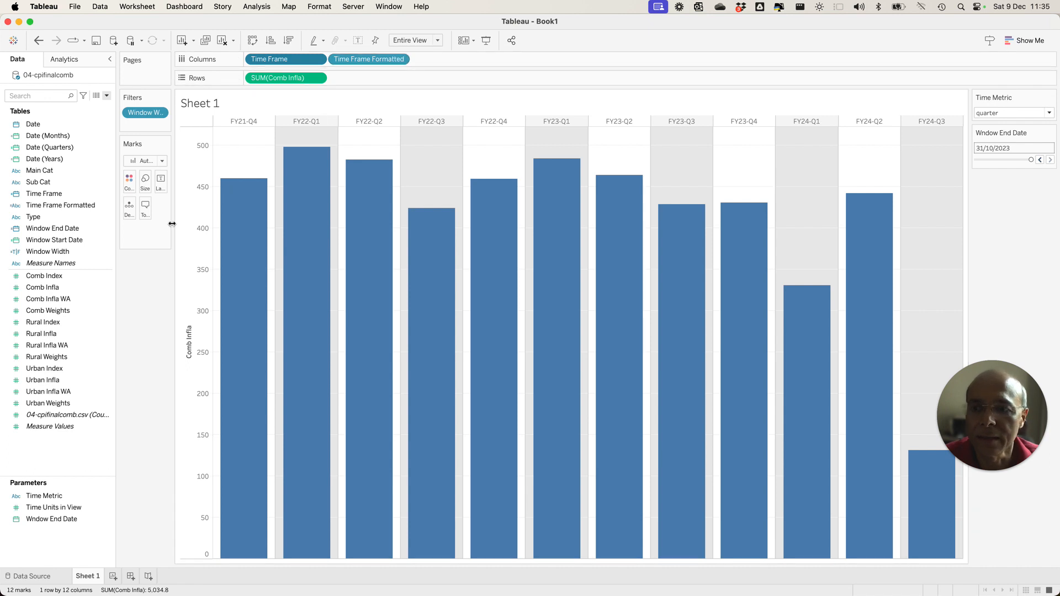
# Remove Time Frame from Columns and set Time Metric to month to check how the formatted labels sort on their own.
pyautogui.moveTo(270, 65); pyautogui.dragTo(143, 319)
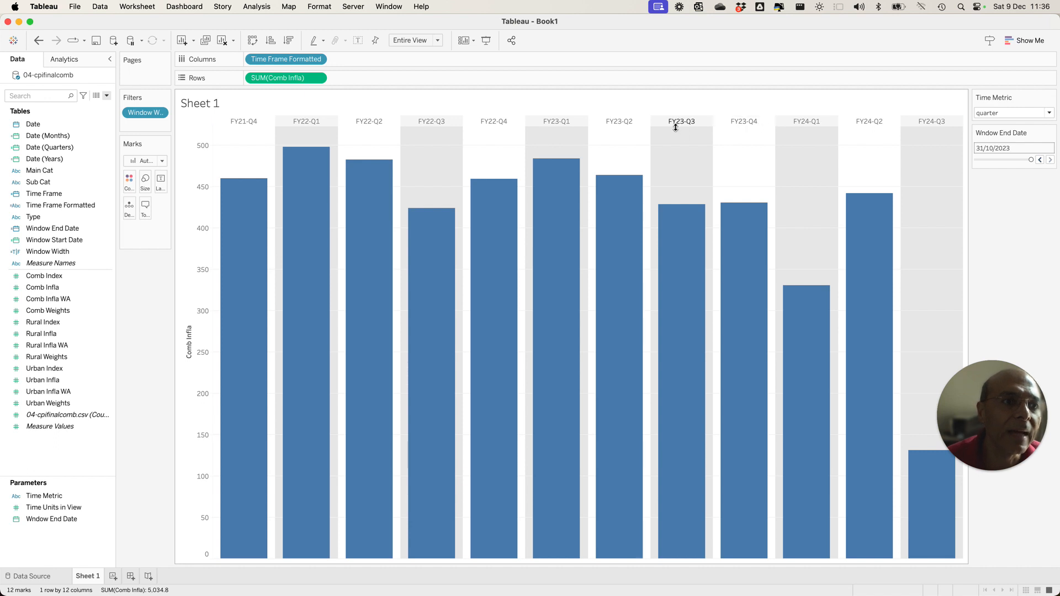
pyautogui.click(1025, 113)
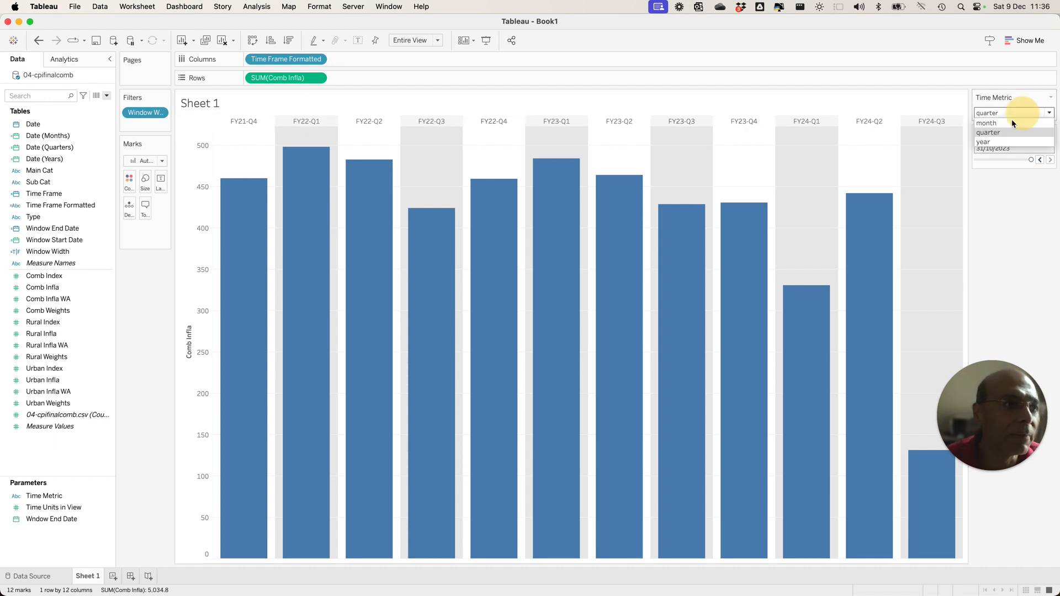
pyautogui.click(1005, 129)
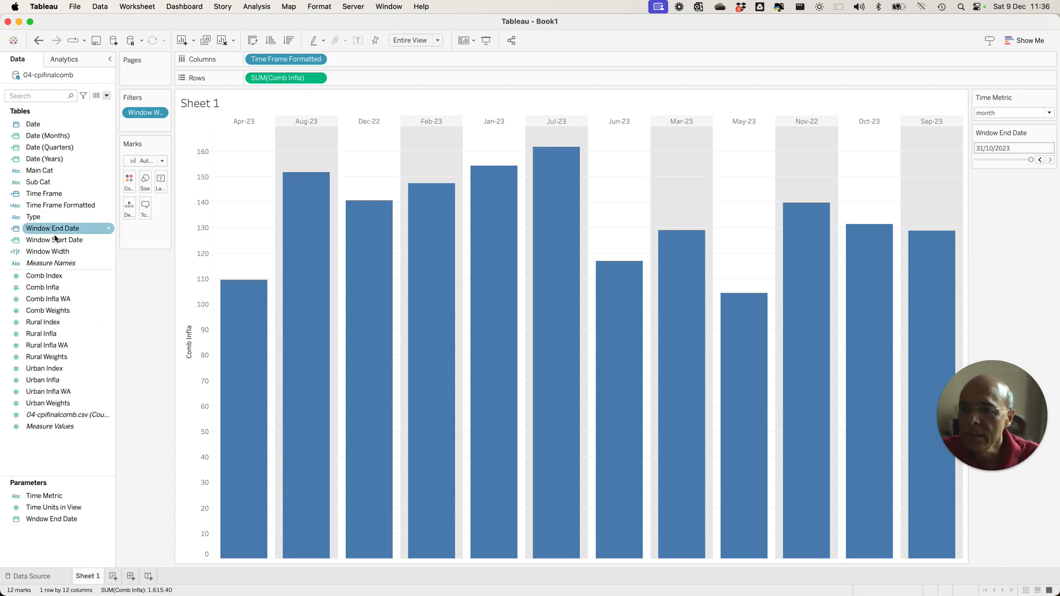
# Add Time Frame back to Columns as a discrete exact date before Time Frame Formatted, with its header hidden, and check the bars' tooltips.
pyautogui.moveTo(62, 199)
pyautogui.mouseDown()
pyautogui.moveTo(197, 90)
pyautogui.moveTo(265, 64)
pyautogui.mouseUp()
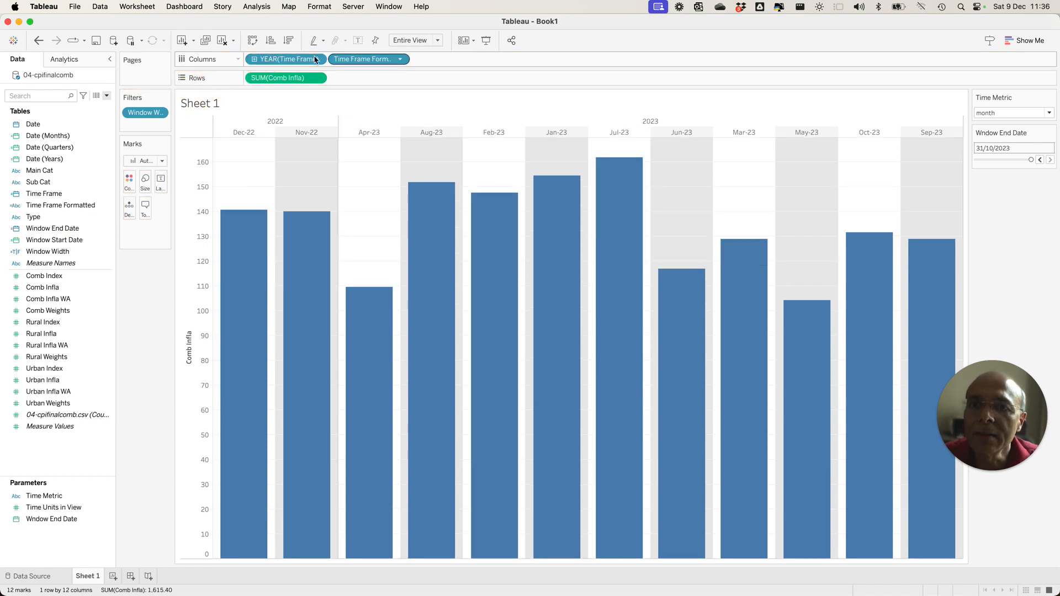
pyautogui.rightClick(295, 63)
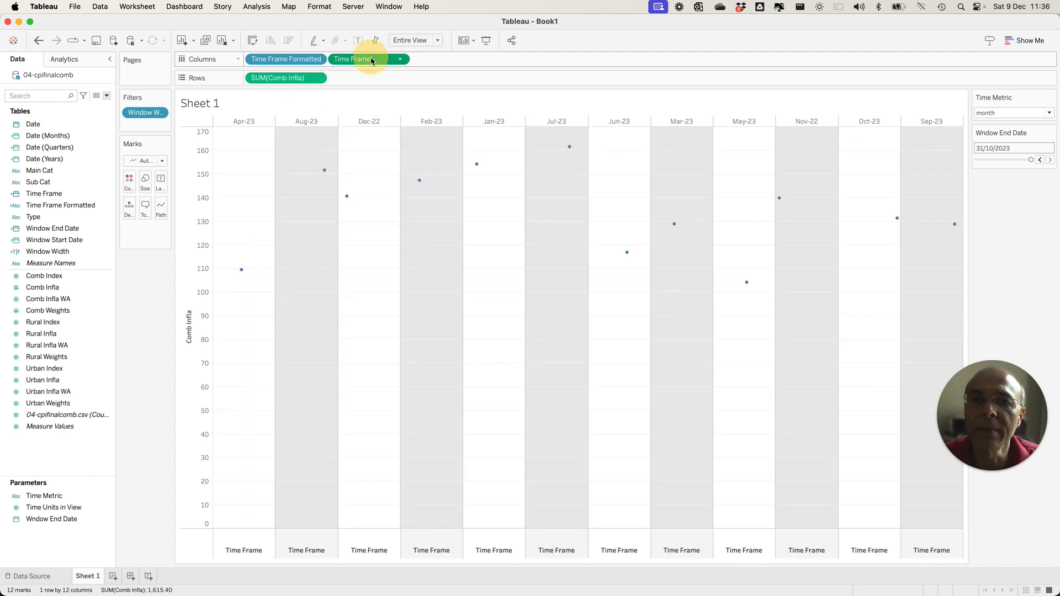
pyautogui.rightClick(370, 58)
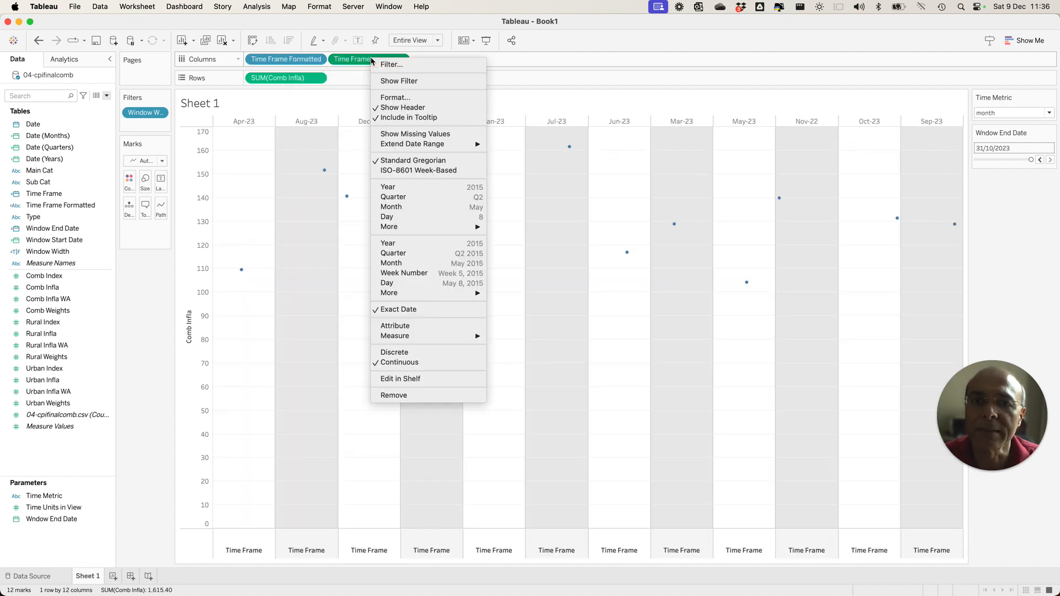
pyautogui.click(397, 354)
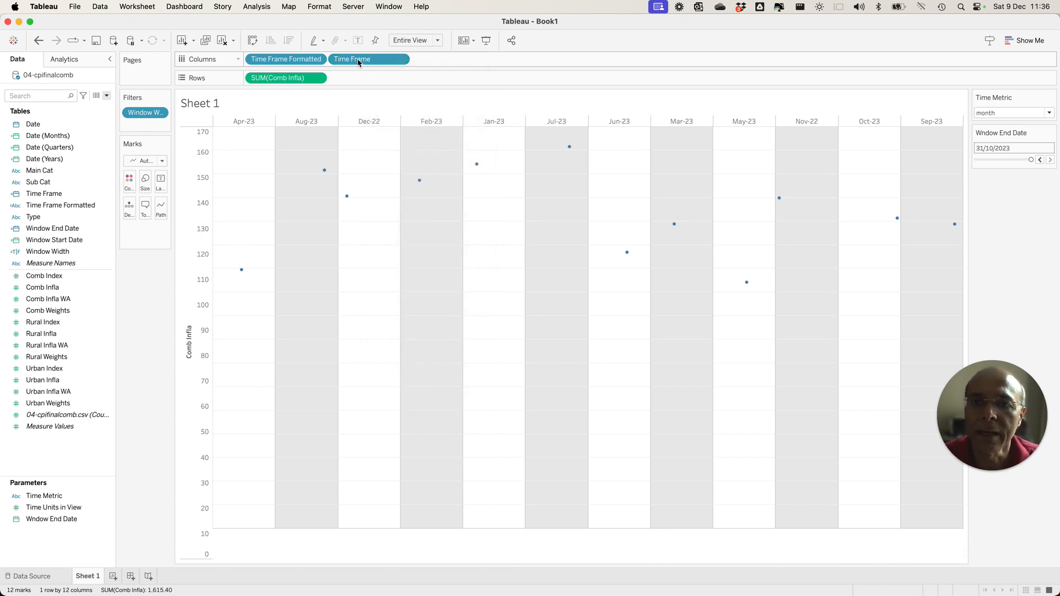
pyautogui.moveTo(356, 60); pyautogui.dragTo(254, 63)
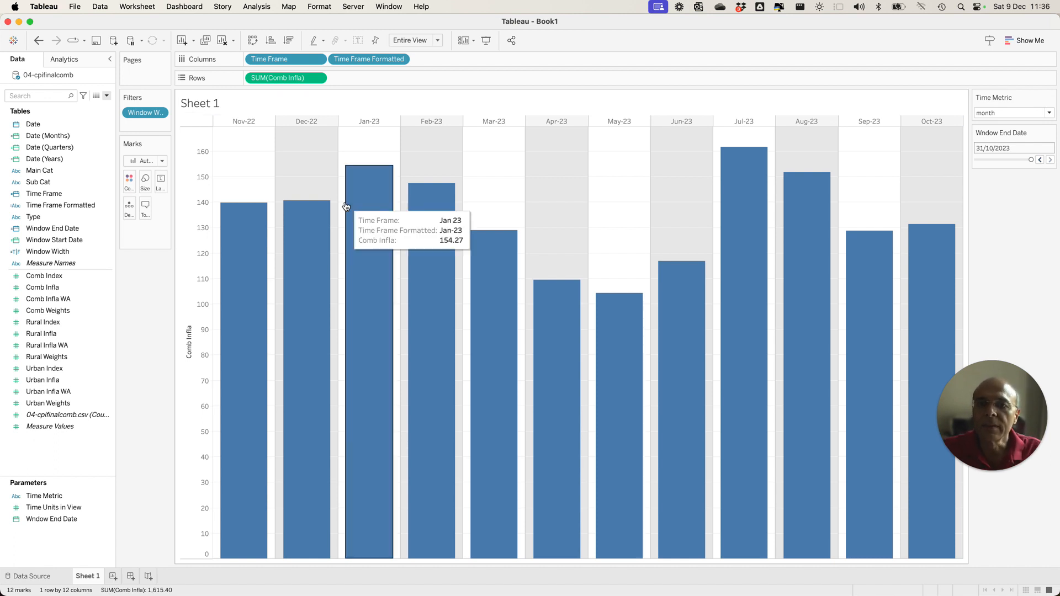
pyautogui.moveTo(317, 252)
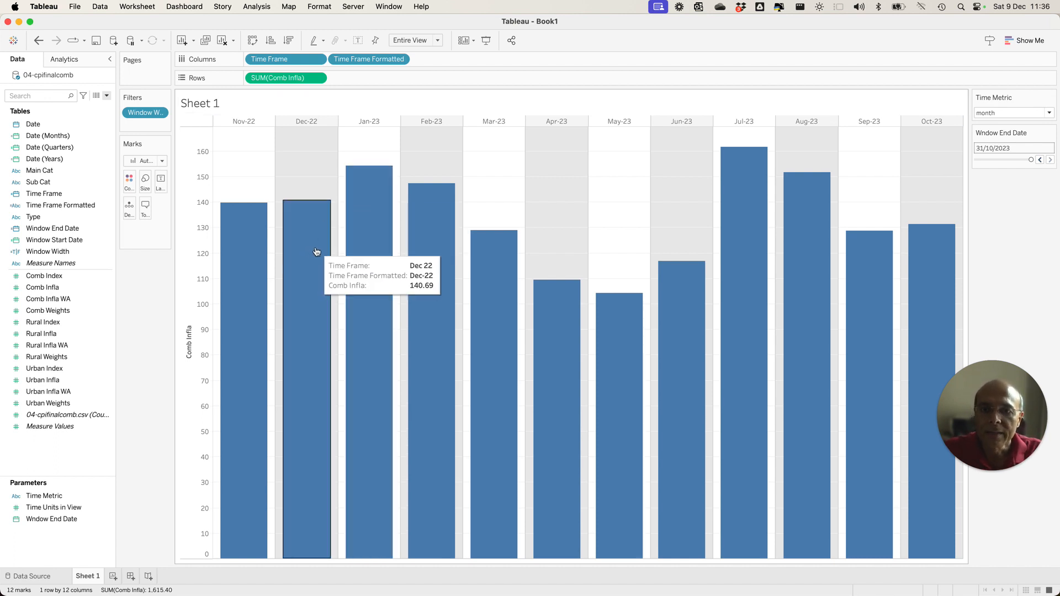
pyautogui.moveTo(360, 313)
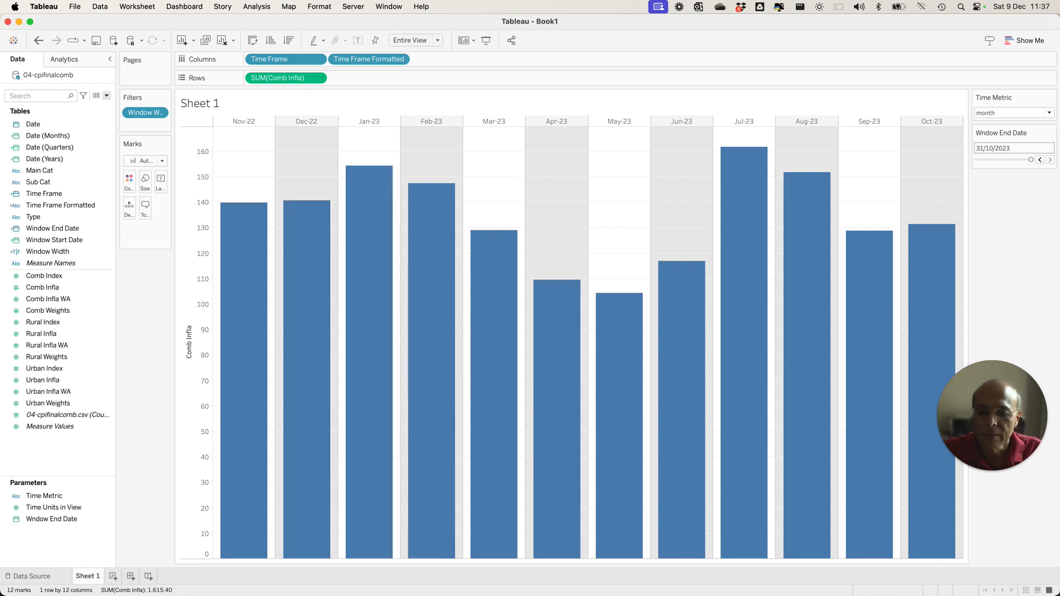